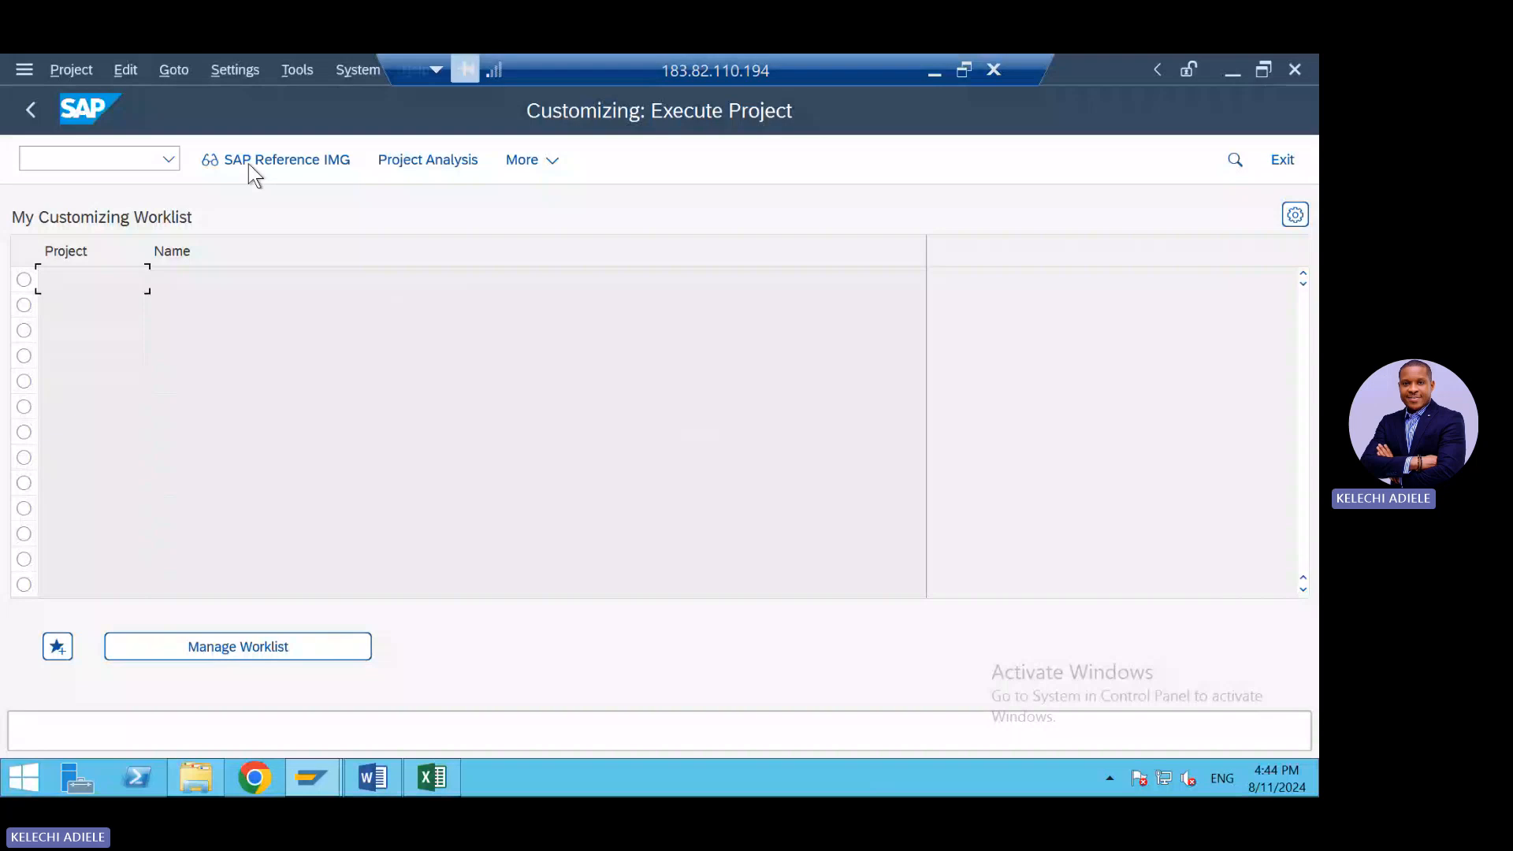
Open the SAP Reference IMG and expand Financial Accounting, Financial Accounting Global Settings, Ledgers, down to Fiscal Year and Posting Periods.
{"action": "left_click", "coordinate": [249, 164]}
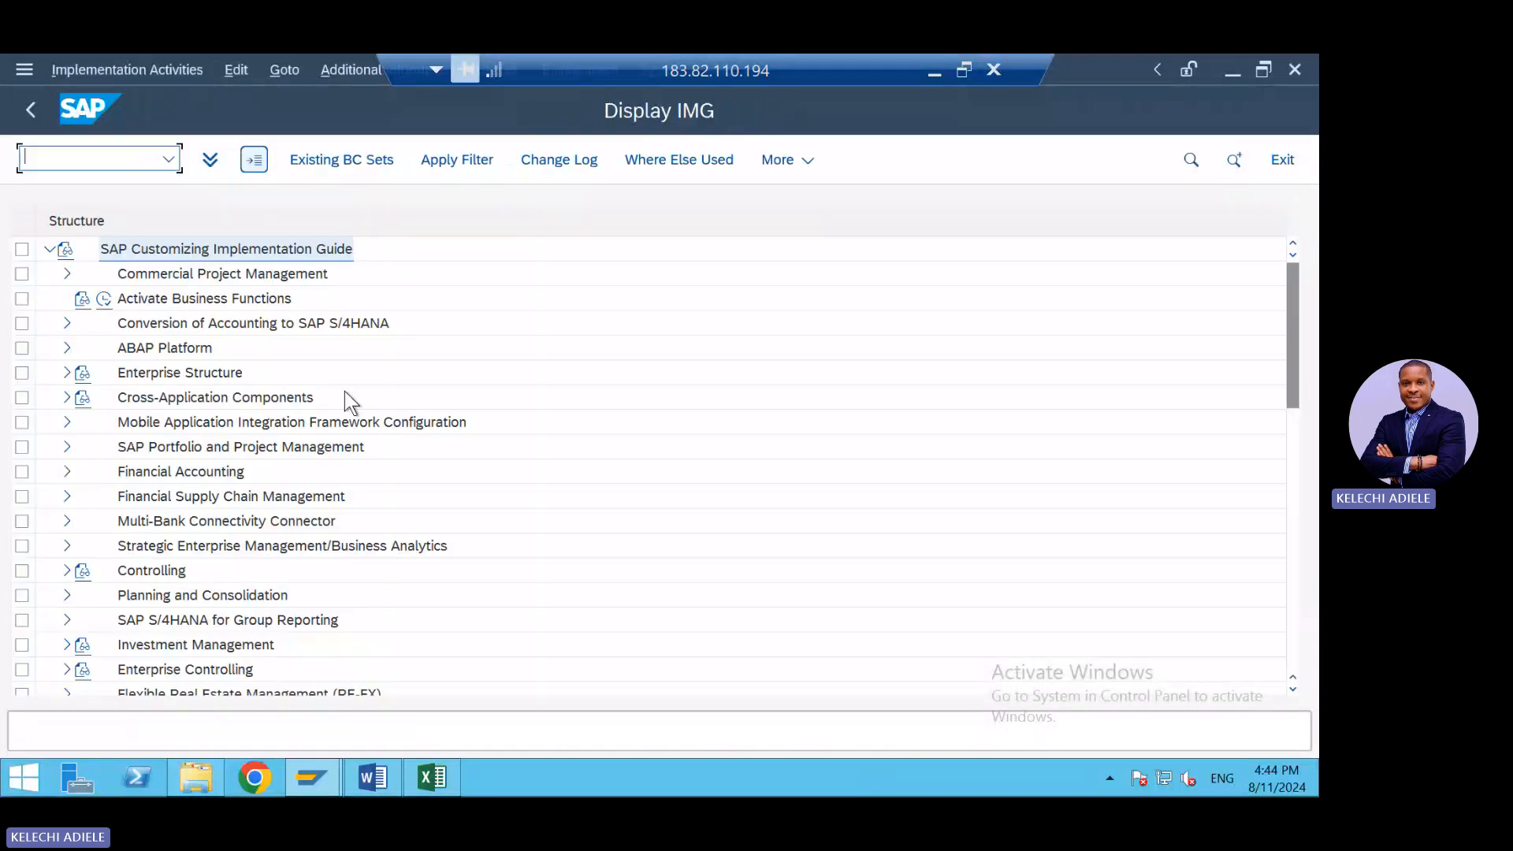
{"action": "left_click", "coordinate": [67, 471]}
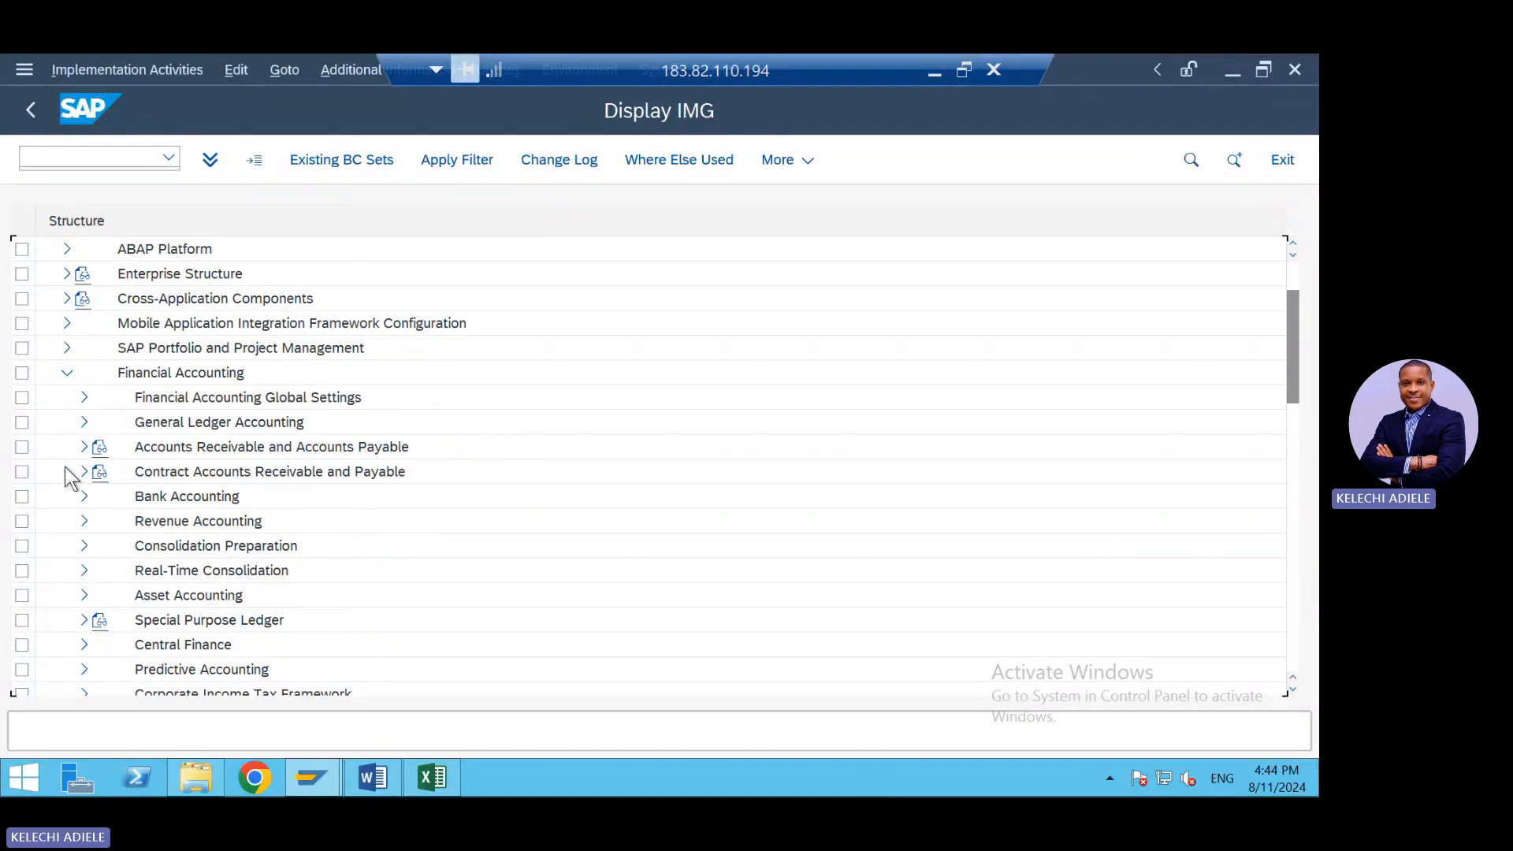
{"action": "left_click", "coordinate": [84, 399]}
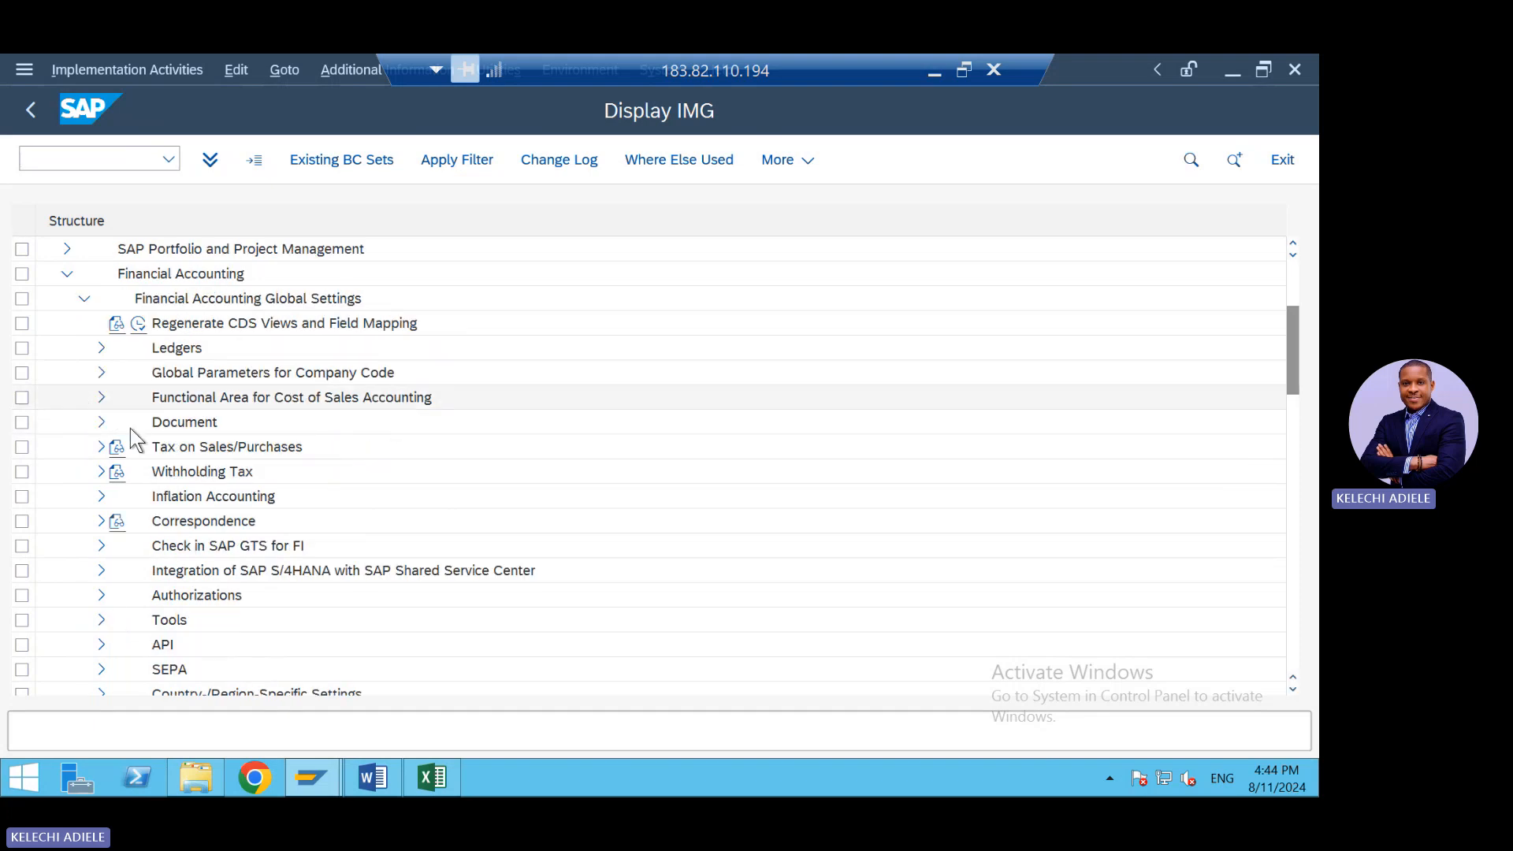
{"action": "left_click", "coordinate": [101, 348]}
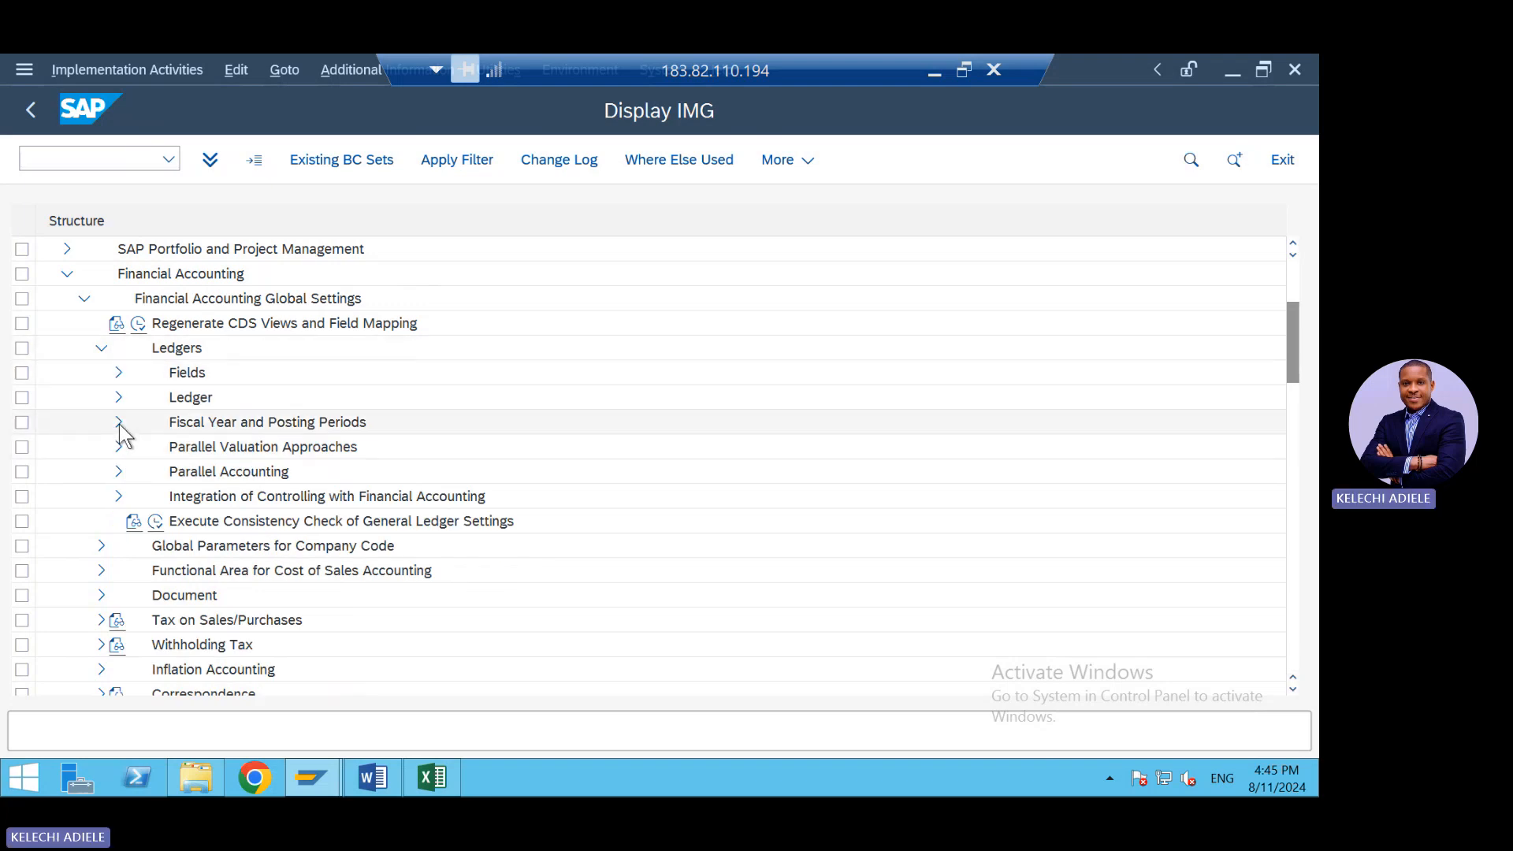
{"action": "left_click", "coordinate": [119, 424]}
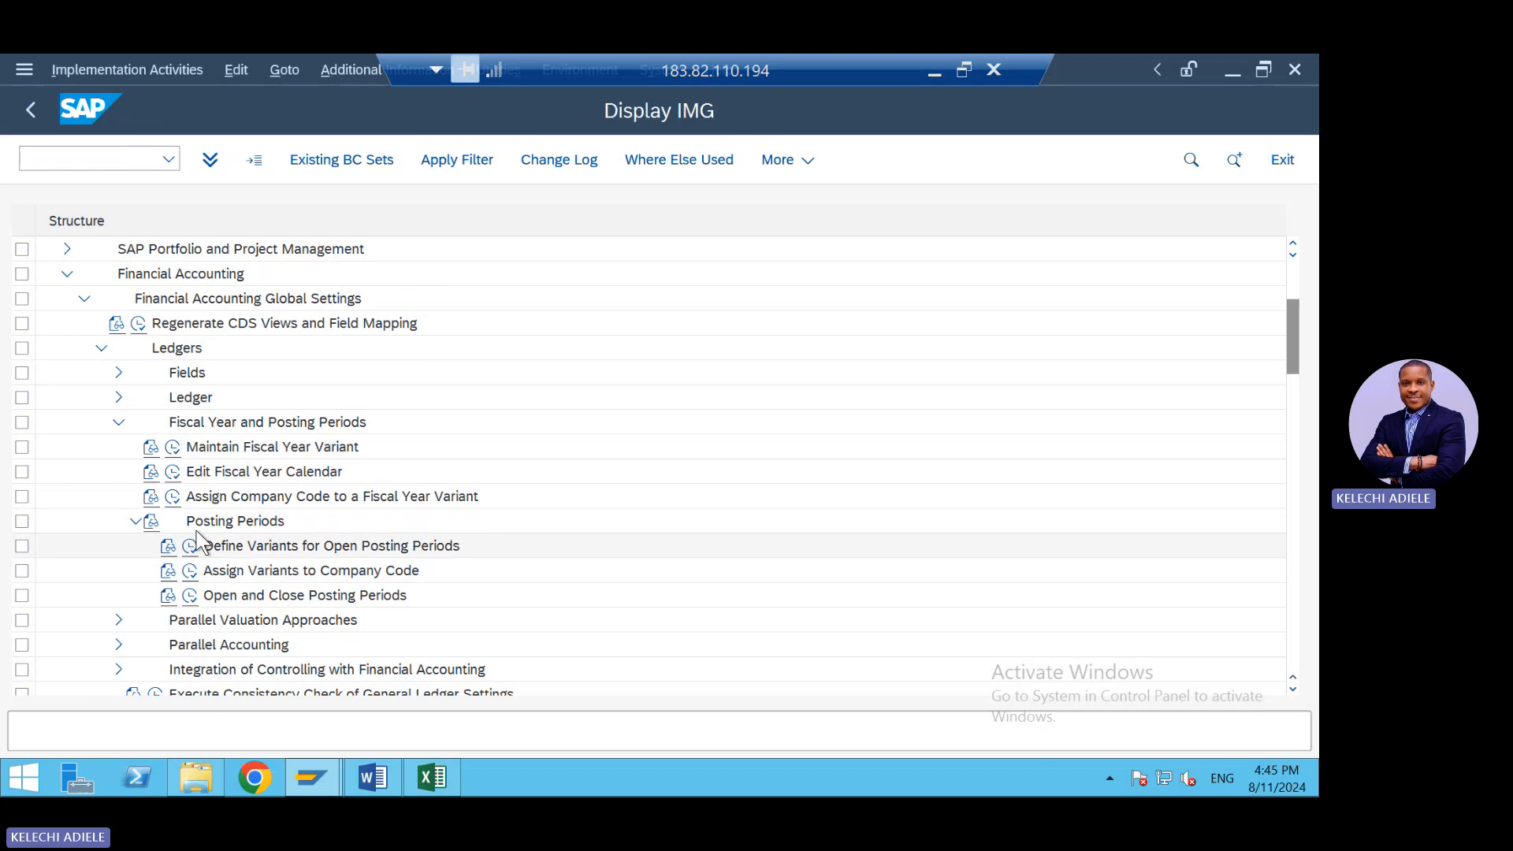
Run the Open and Close Posting Periods activity for posting period variant SOX.
{"action": "left_click", "coordinate": [191, 572]}
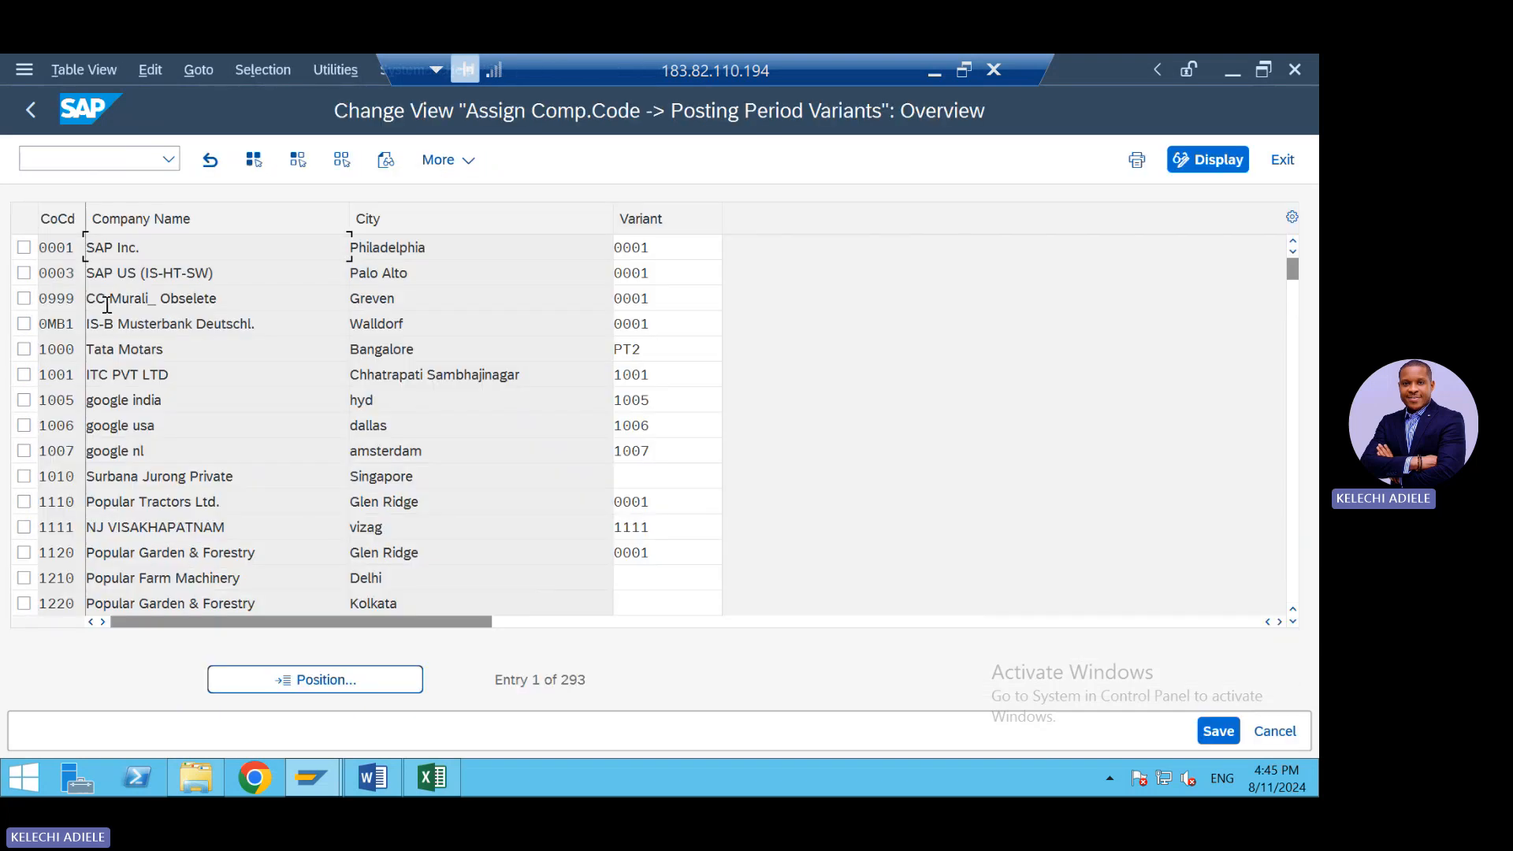
{"action": "left_click", "coordinate": [32, 110]}
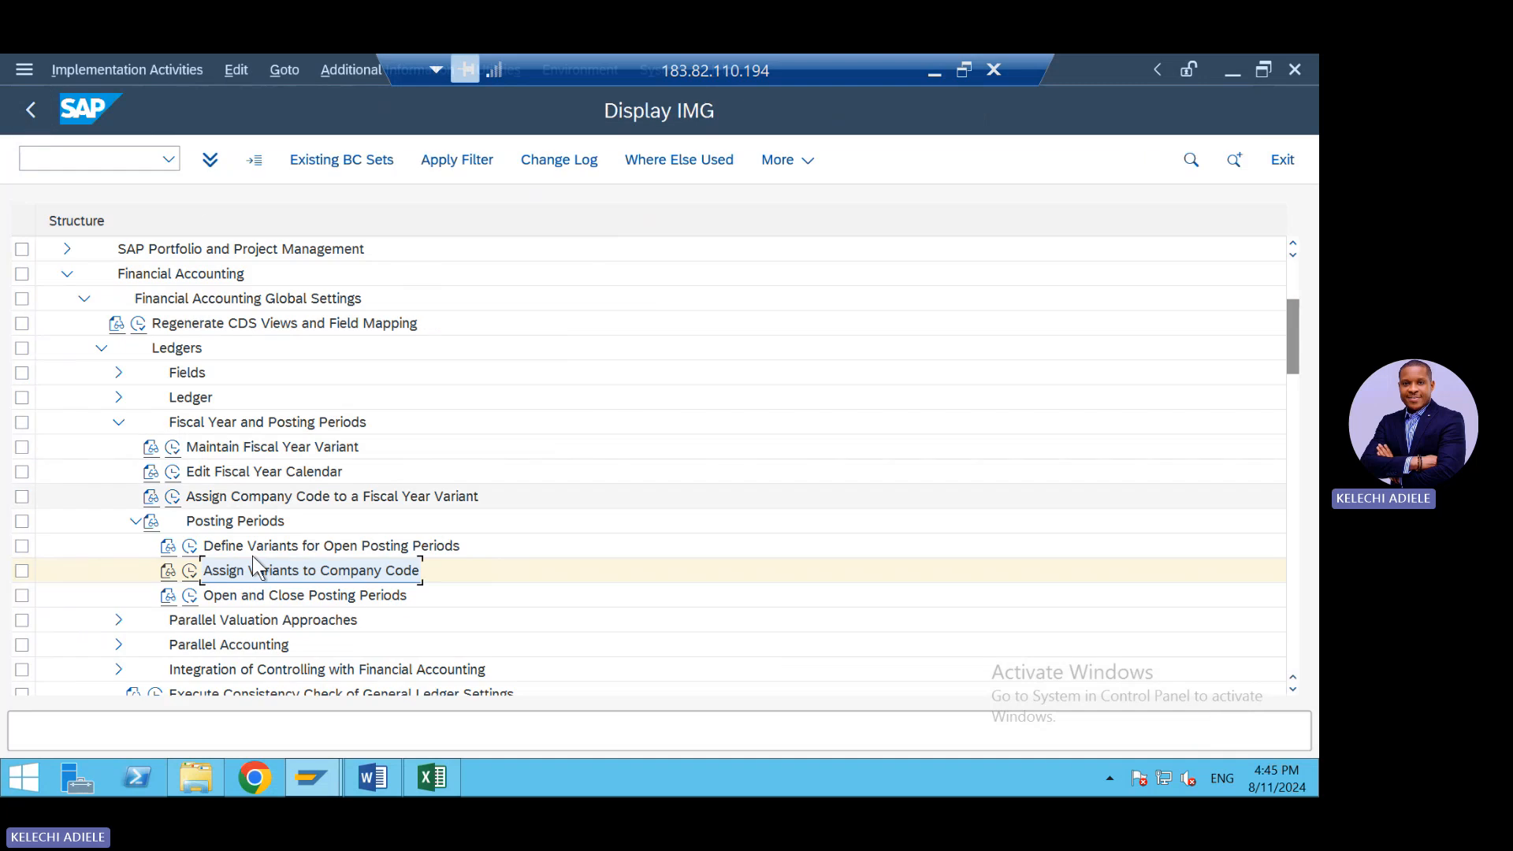
{"action": "left_click", "coordinate": [189, 597]}
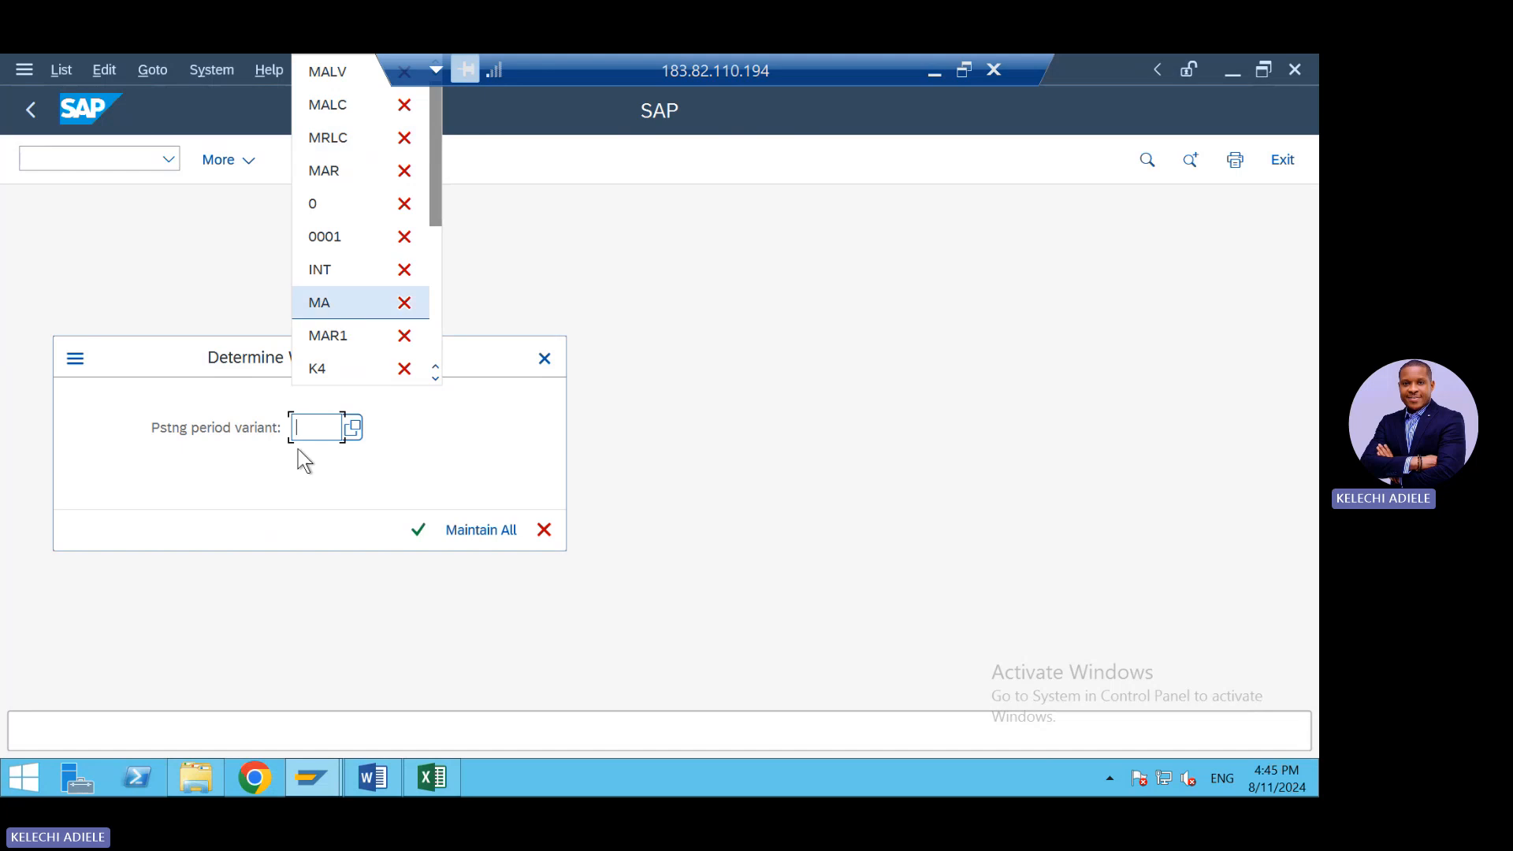
{"action": "type", "text": "sox"}
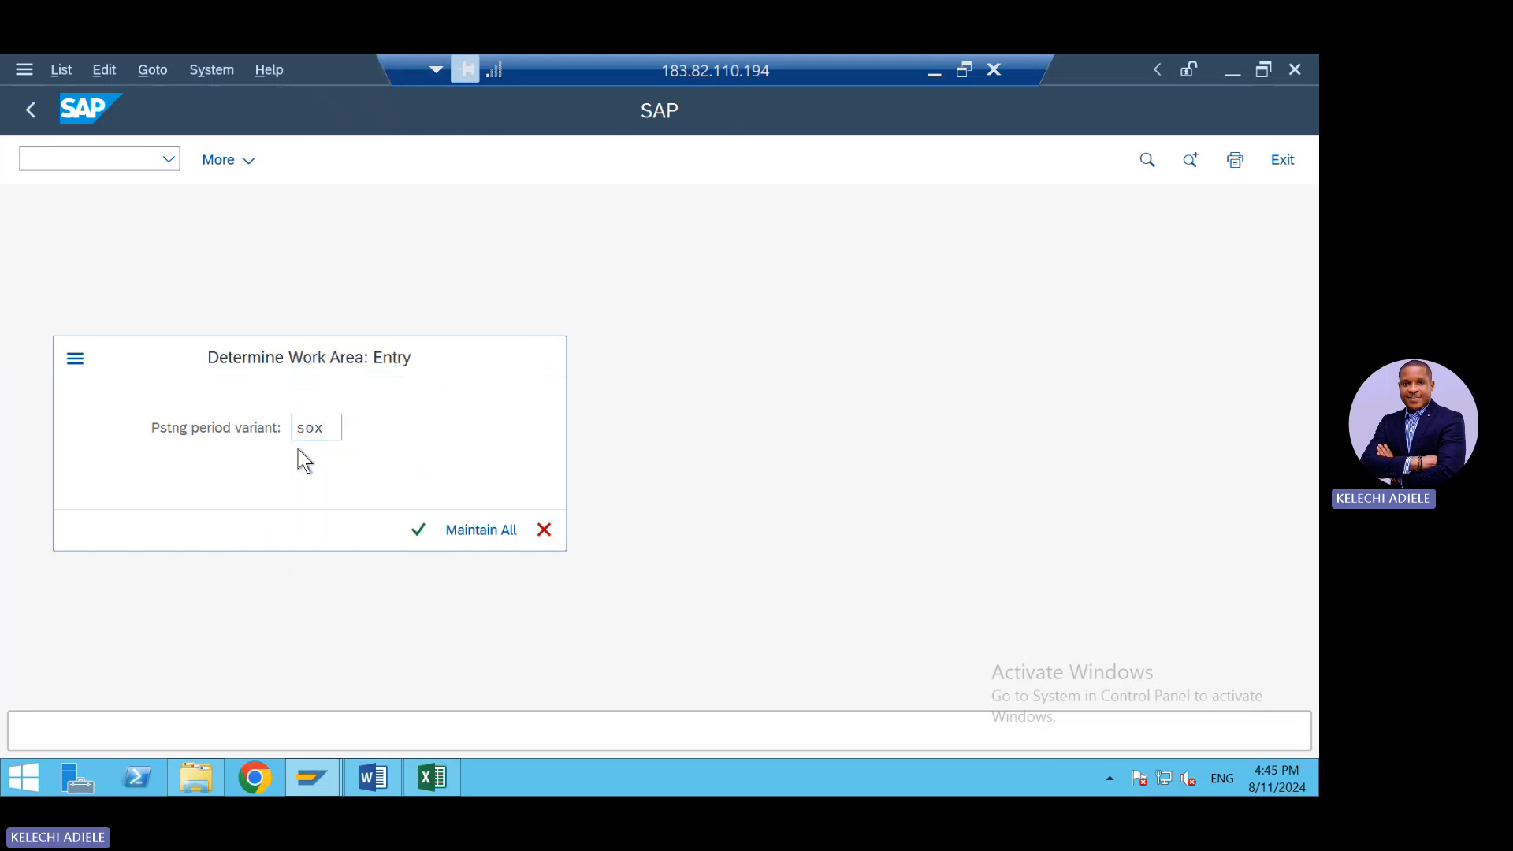
{"action": "key", "text": "Return"}
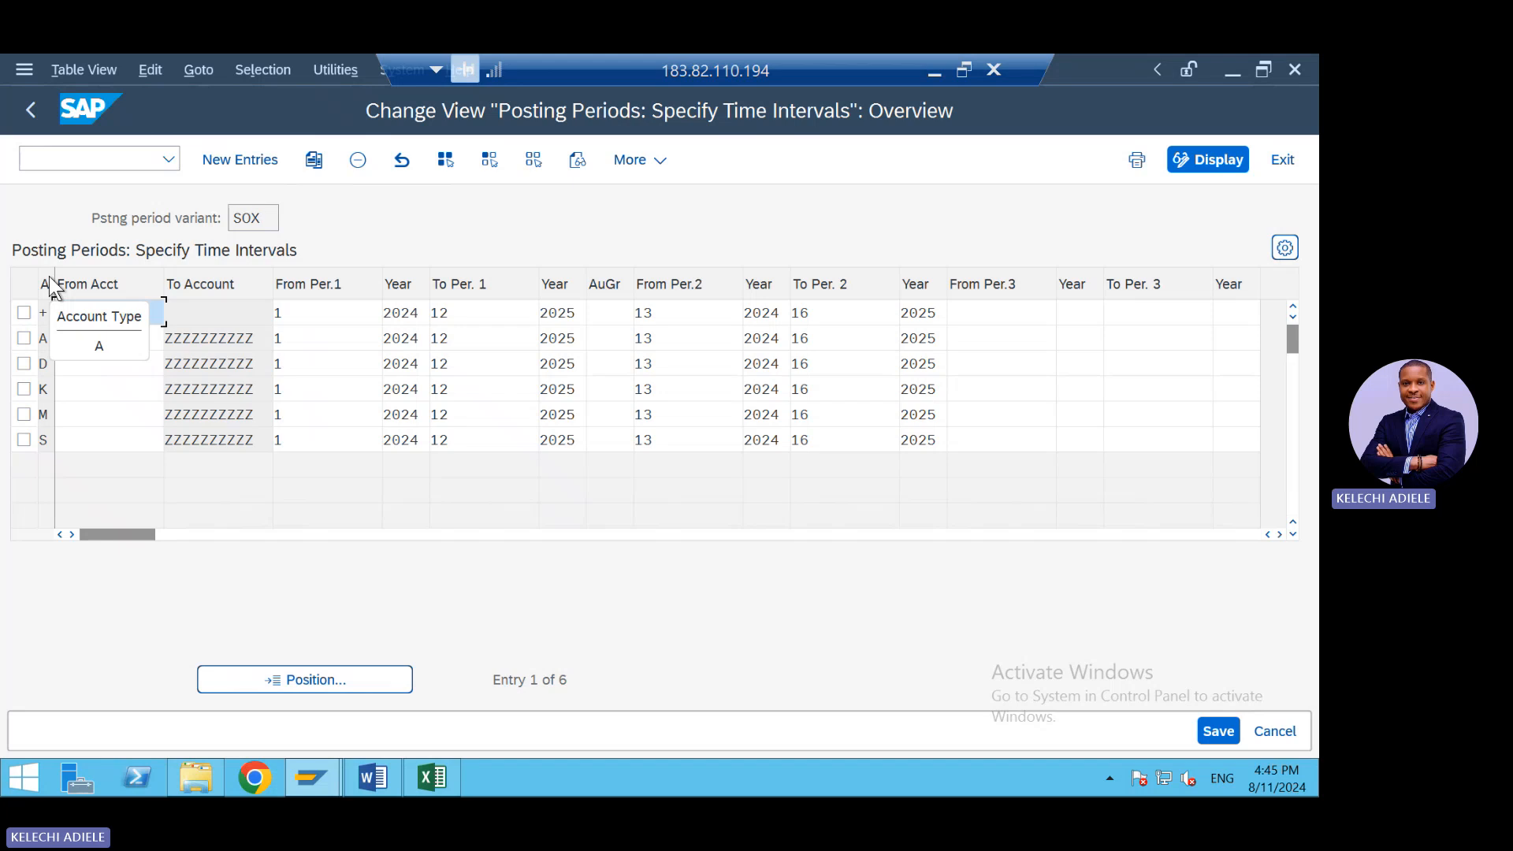
Look up the possible account types for the Assets row, keeping the list clear of the window edge, and close the list.
{"action": "left_click", "coordinate": [44, 339]}
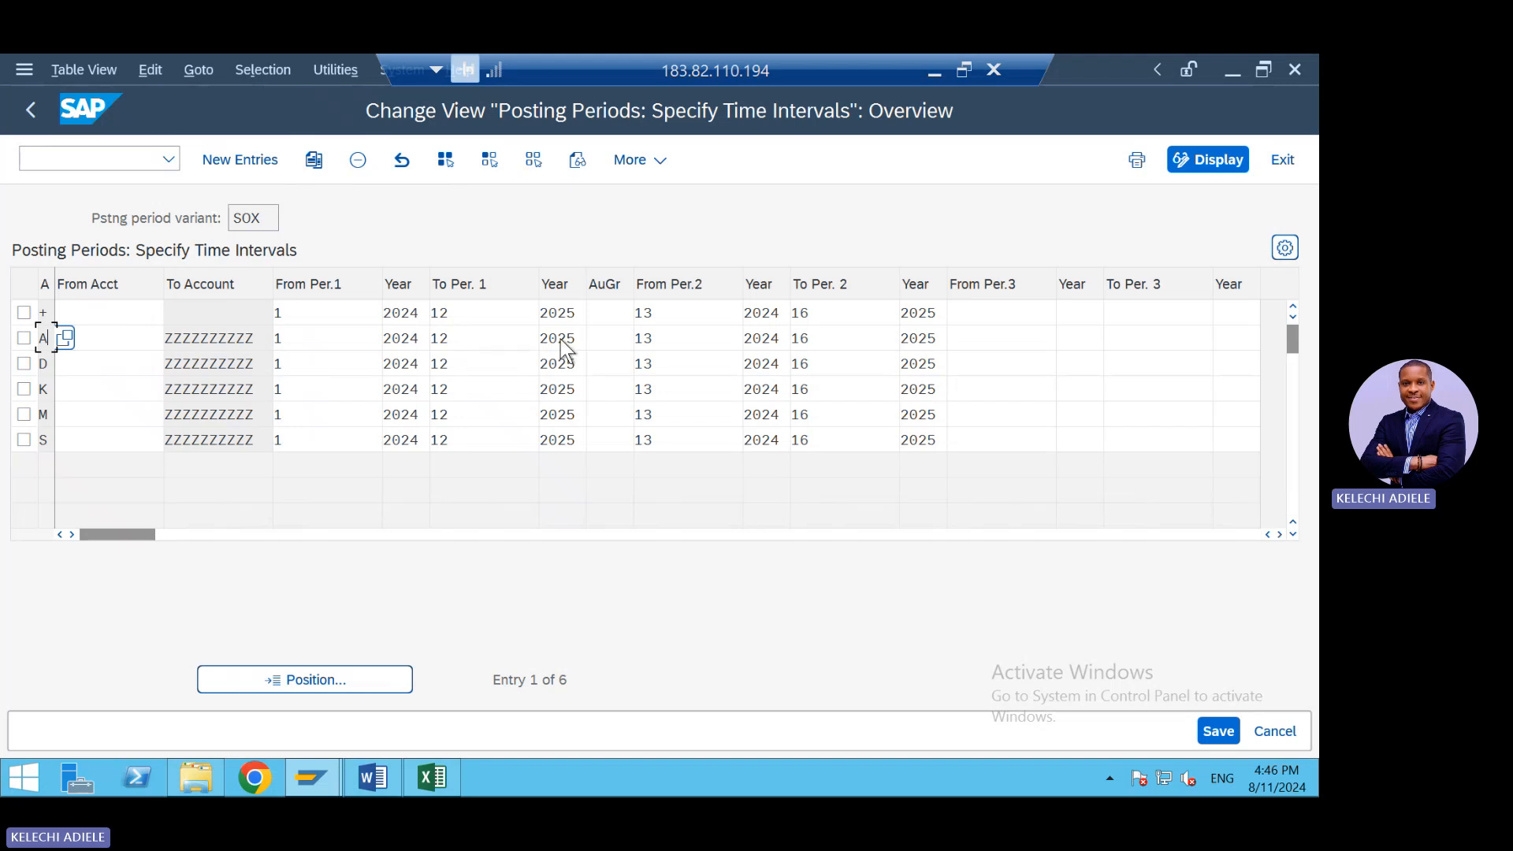
{"action": "left_click", "coordinate": [65, 339]}
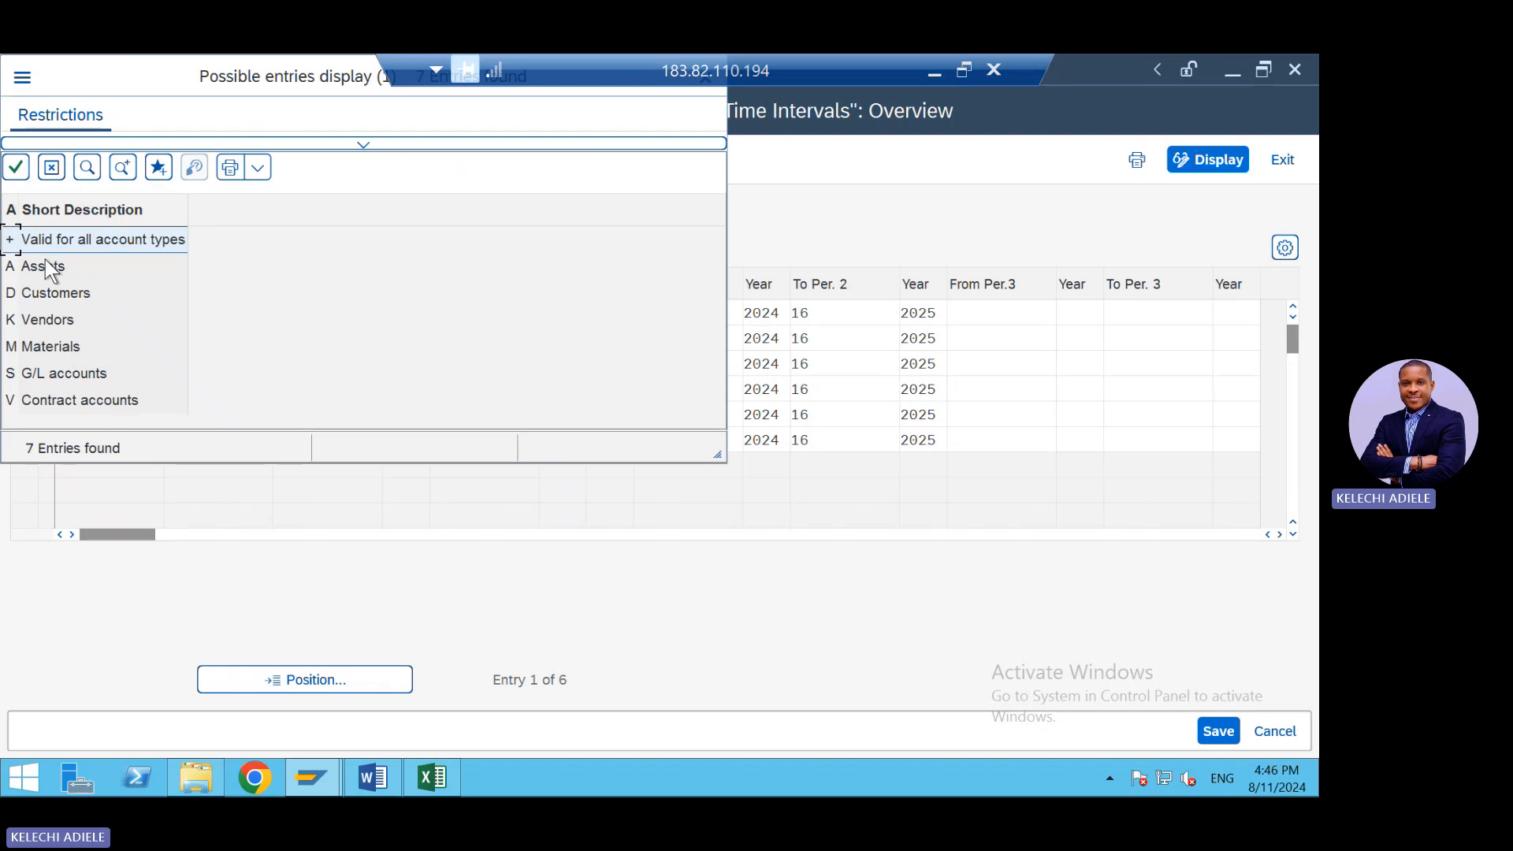
{"action": "left_click", "coordinate": [35, 270]}
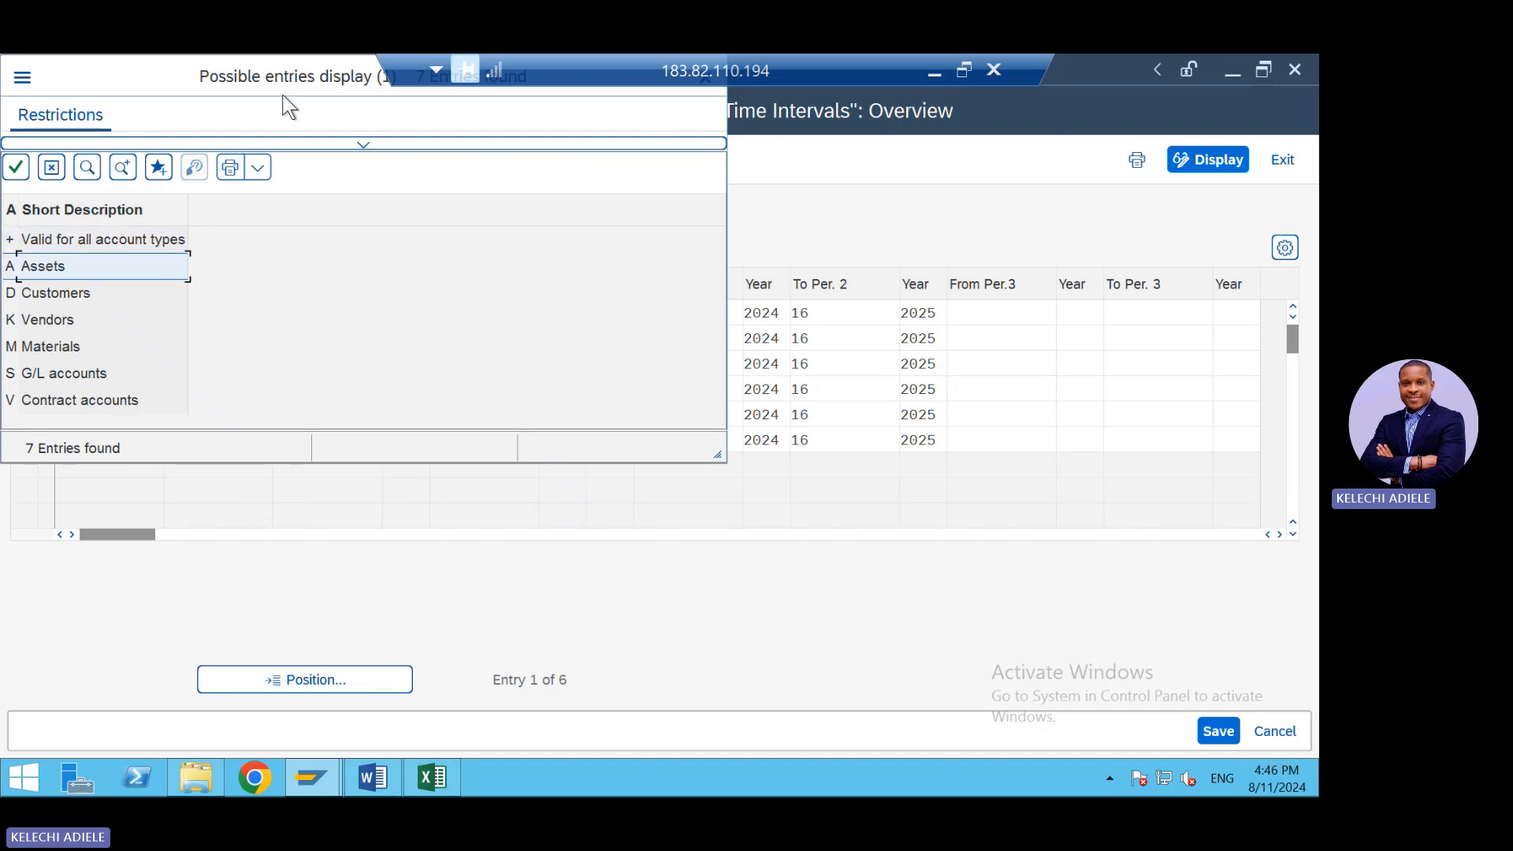
{"action": "left_click_drag", "start_coordinate": [268, 77], "coordinate": [299, 235]}
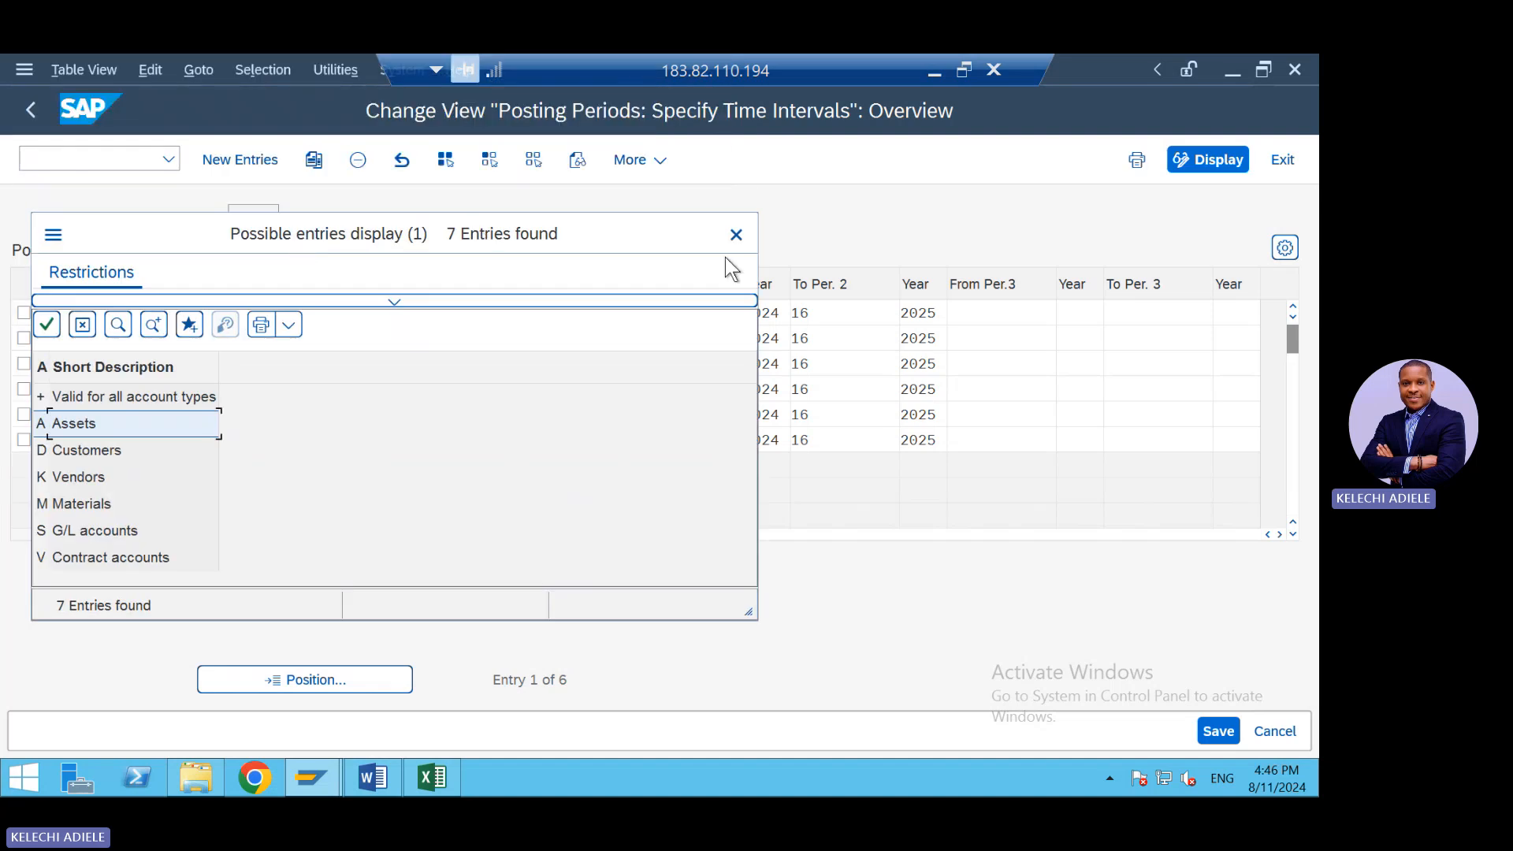
{"action": "left_click", "coordinate": [737, 235]}
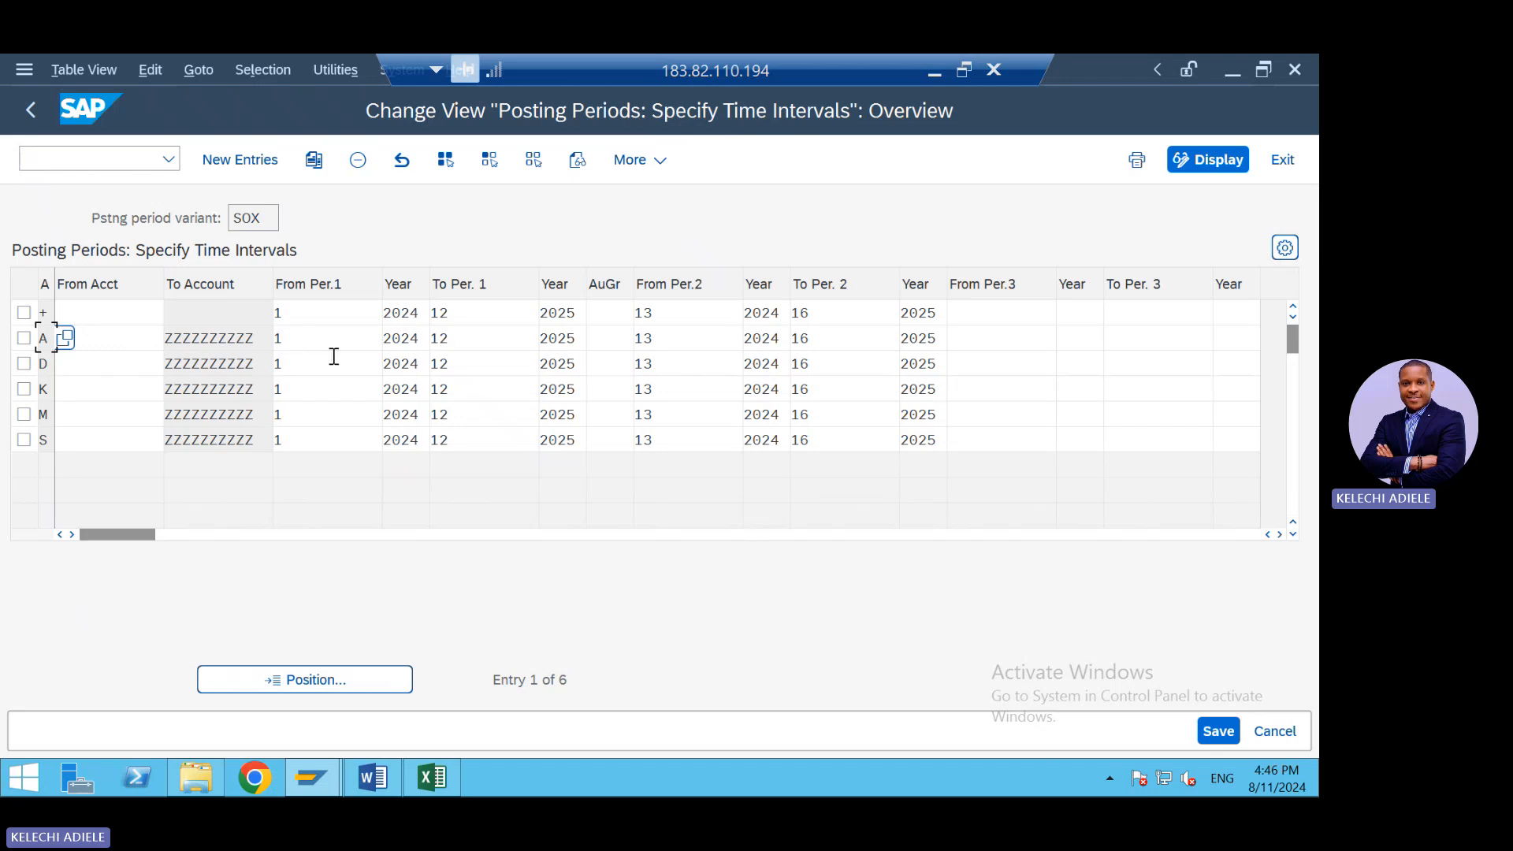
Try 3 as the From Per.1 value of the account type A row, and restore it to 1.
{"action": "left_click_drag", "start_coordinate": [302, 339], "coordinate": [248, 339]}
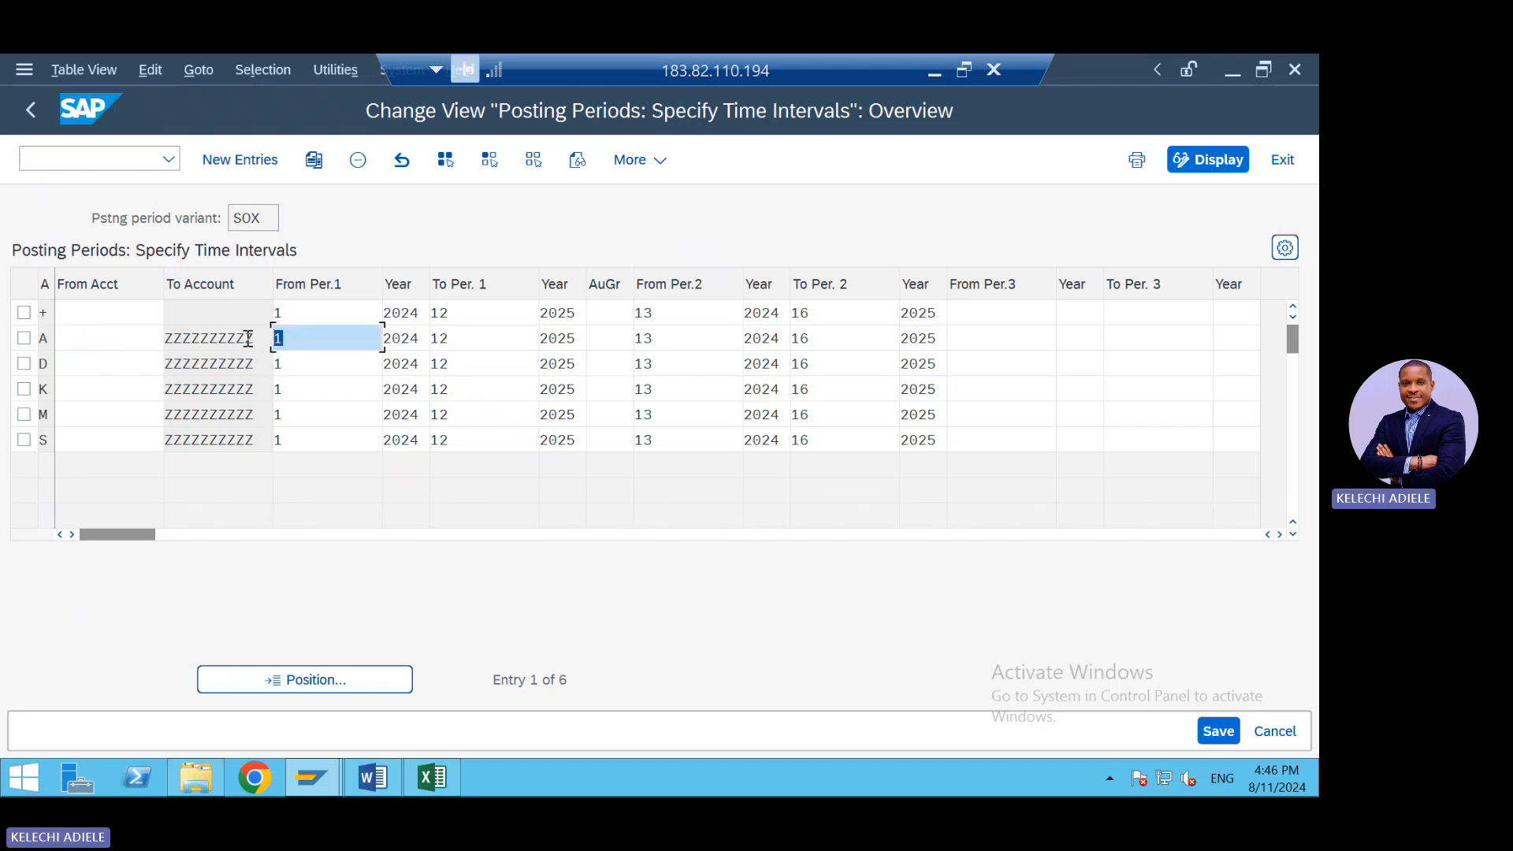
{"action": "type", "text": "3"}
{"action": "key", "text": "BackSpace"}
{"action": "type", "text": "1"}
Display the account type value list for row A again to review its descriptions, and close it without choosing an entry.
{"action": "left_click", "coordinate": [51, 339]}
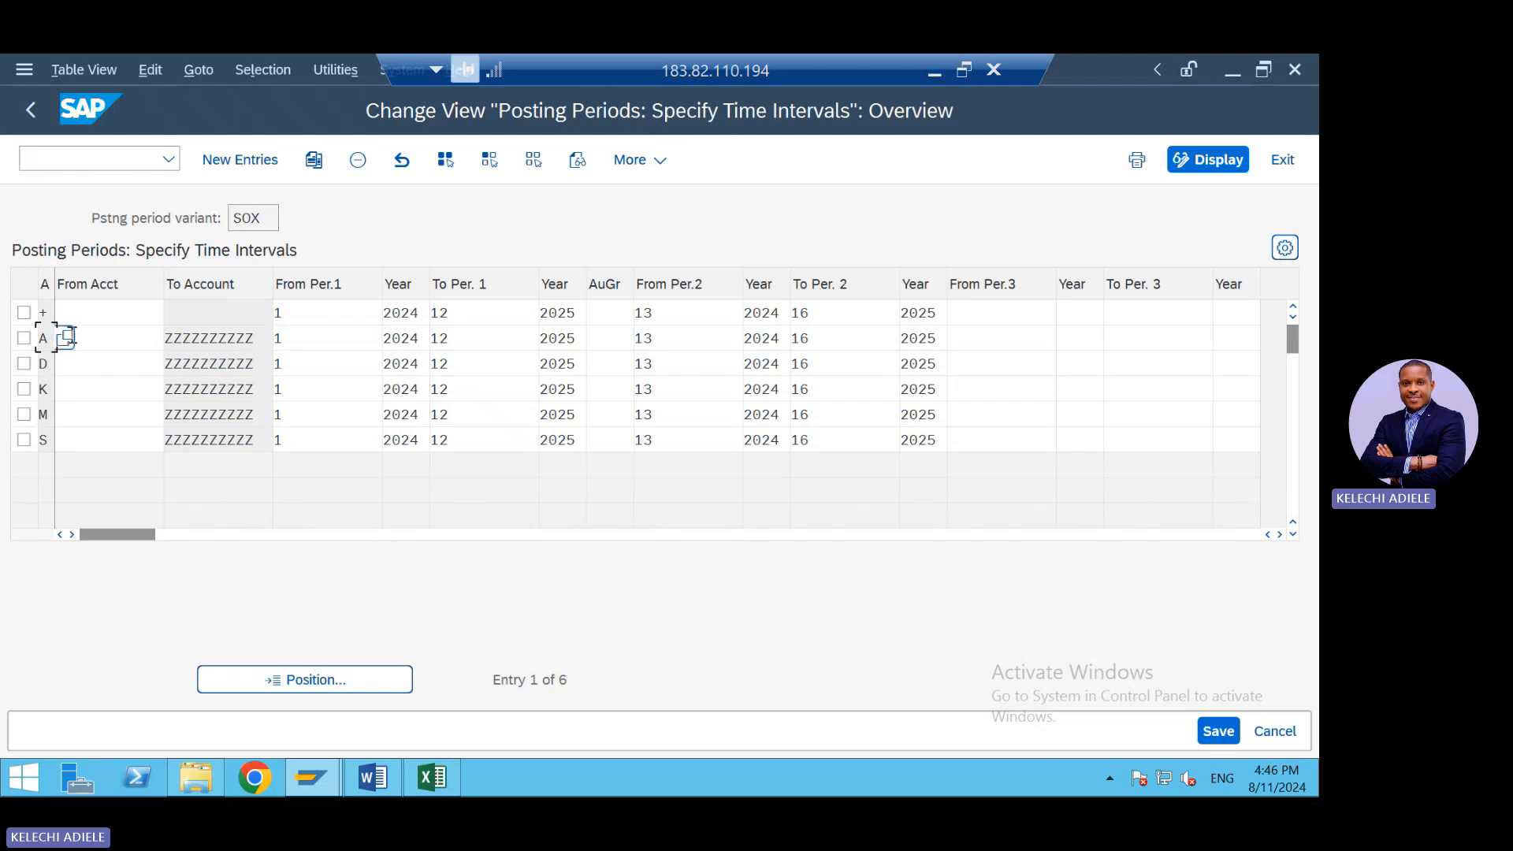
{"action": "key", "text": "F4"}
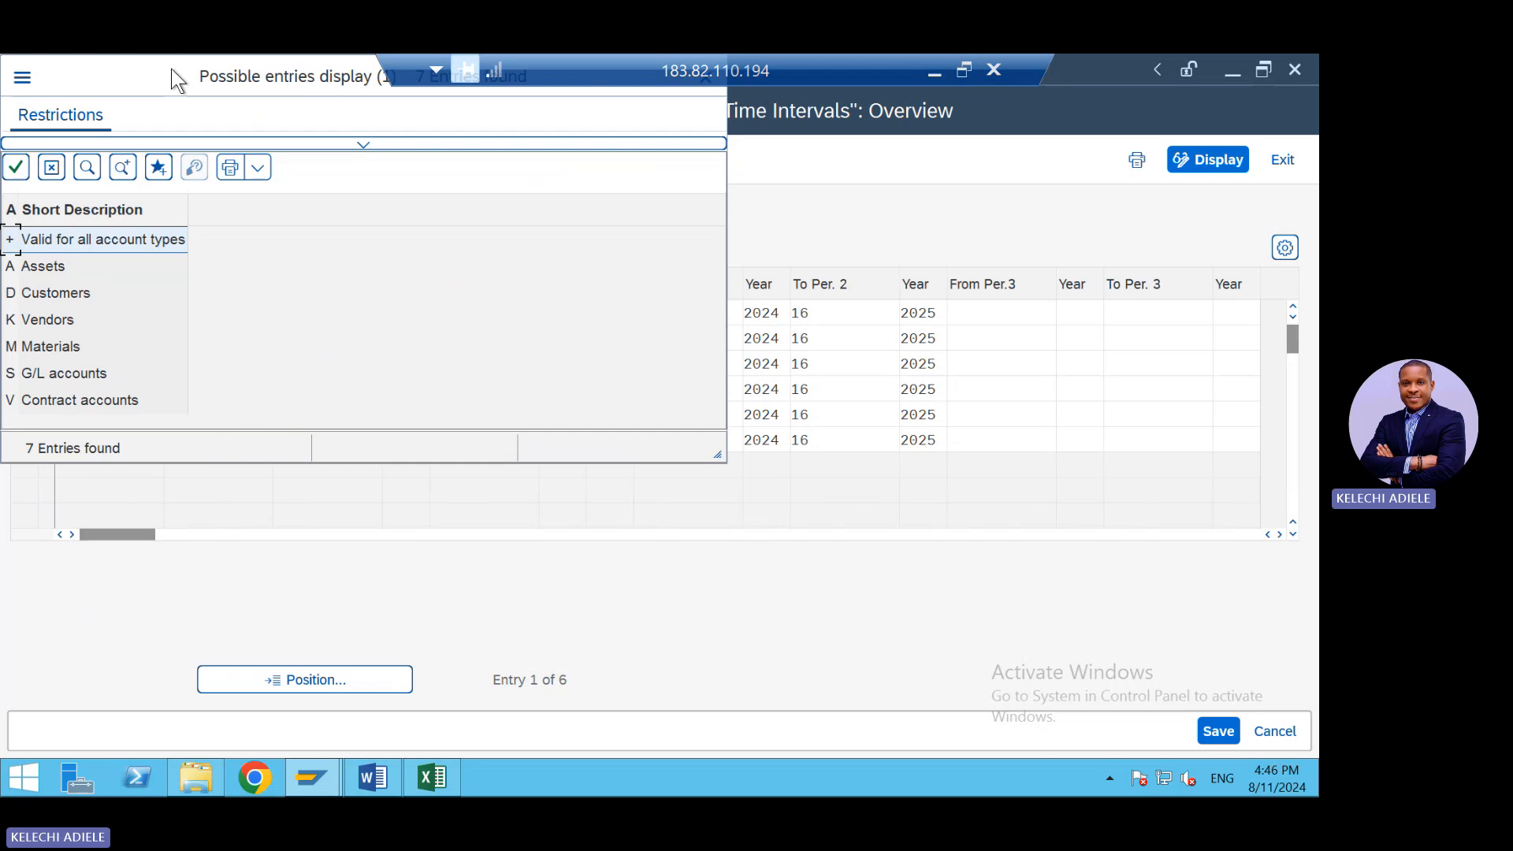
{"action": "left_click_drag", "start_coordinate": [178, 79], "coordinate": [192, 202]}
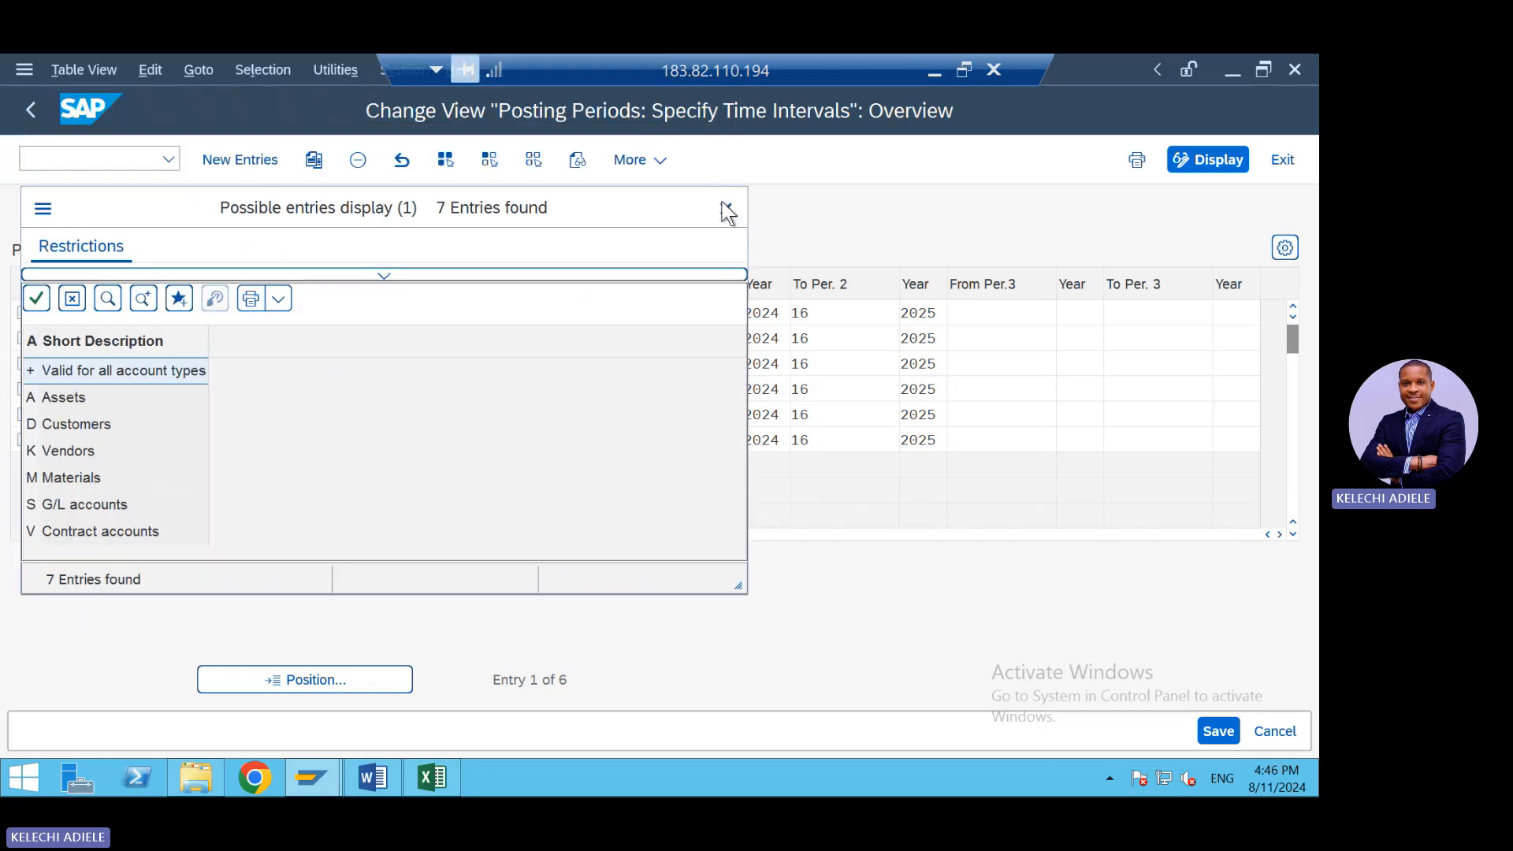
{"action": "left_click", "coordinate": [726, 210]}
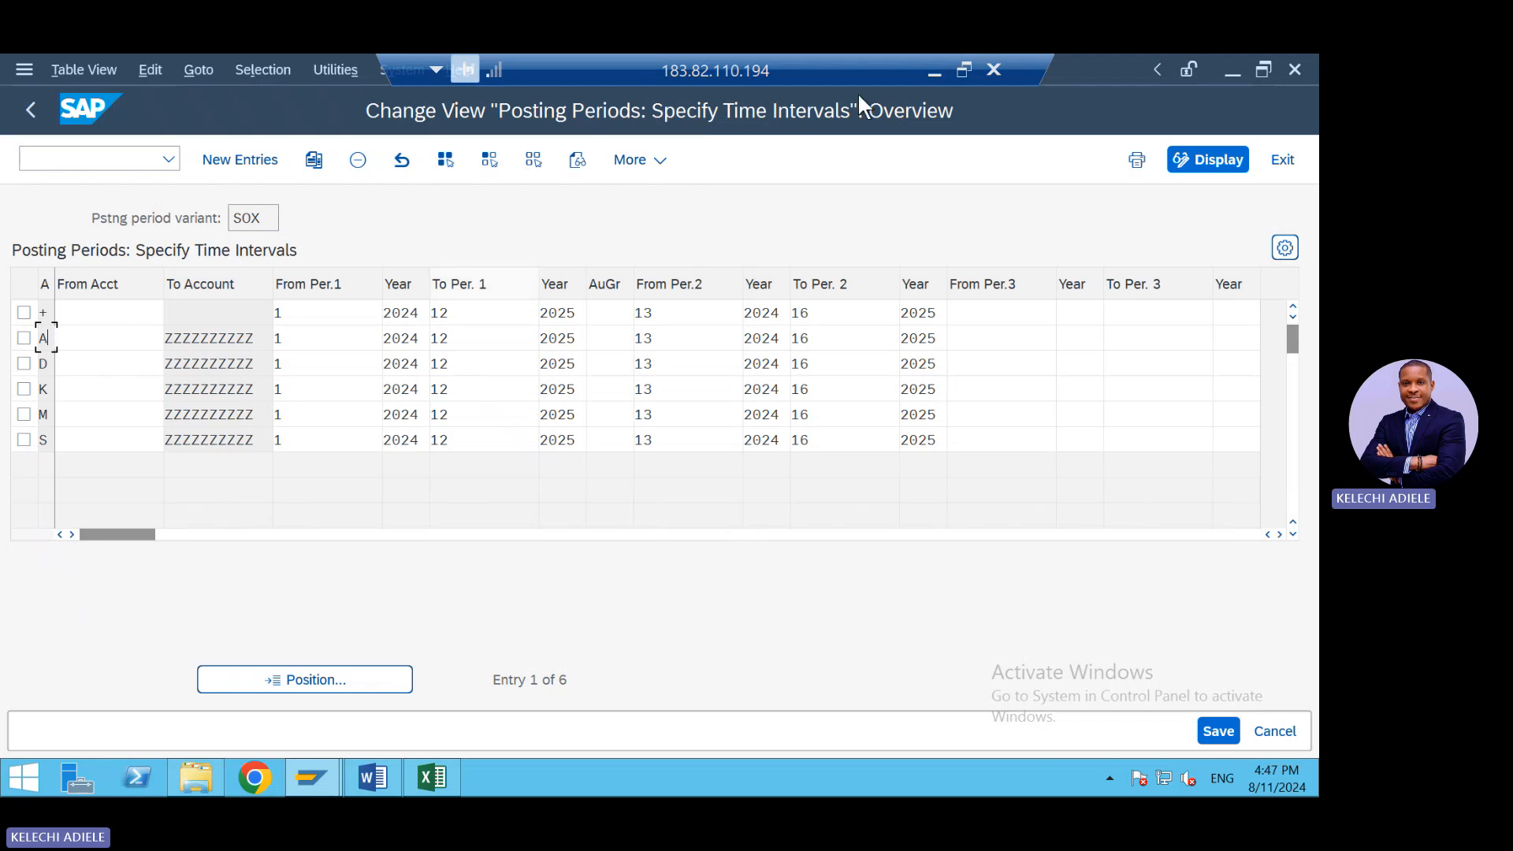
Switch to the PowerPoint slide show, show the slides full screen instead of presenter view, and advance to the Field Status Variant slide.
{"action": "left_click", "coordinate": [934, 72]}
{"action": "left_click", "coordinate": [130, 191]}
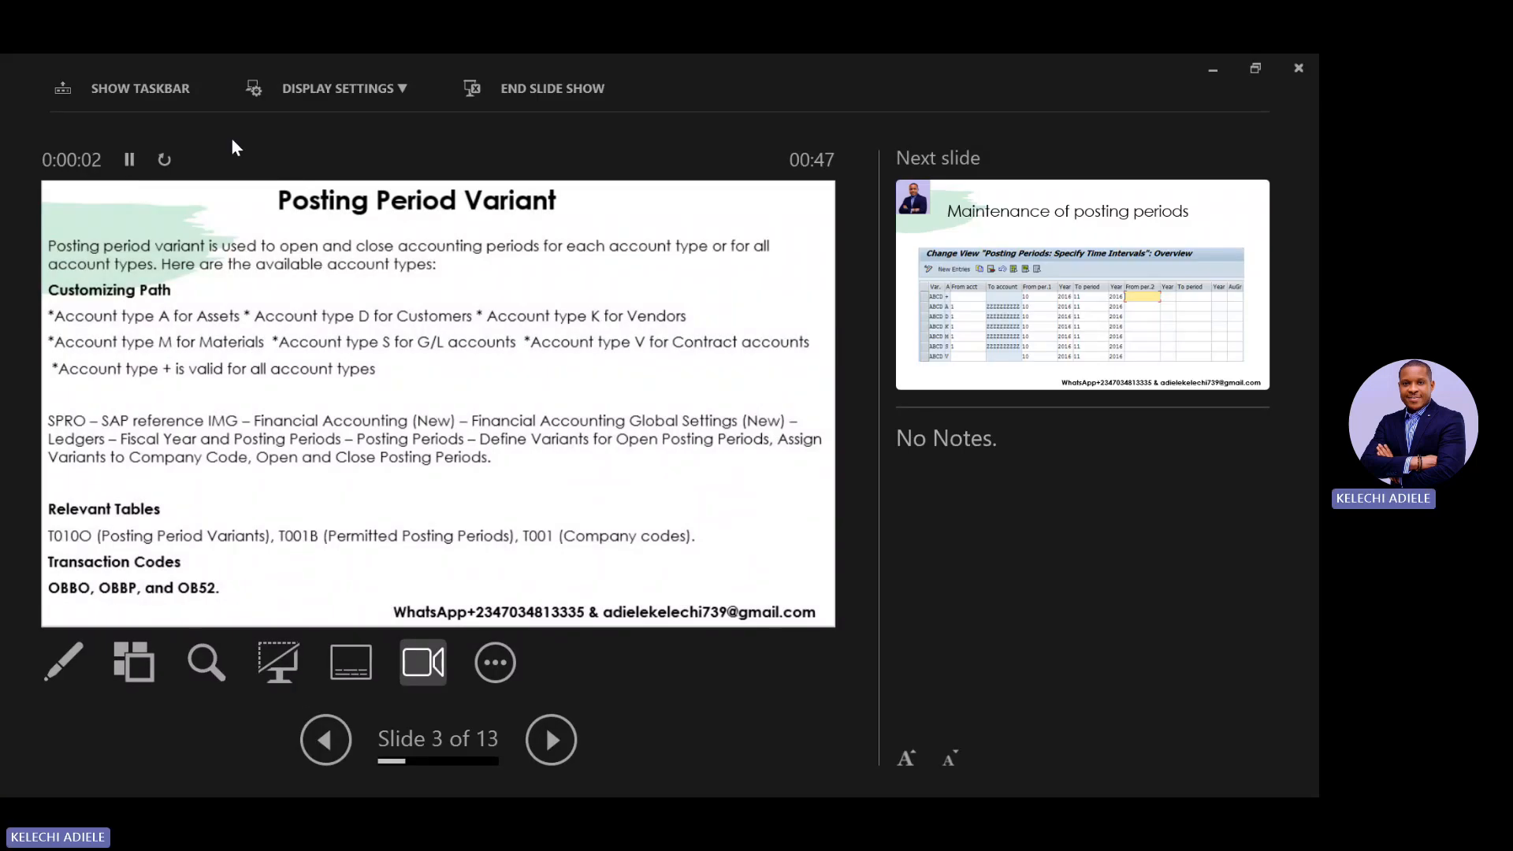
{"action": "key", "text": "Right"}
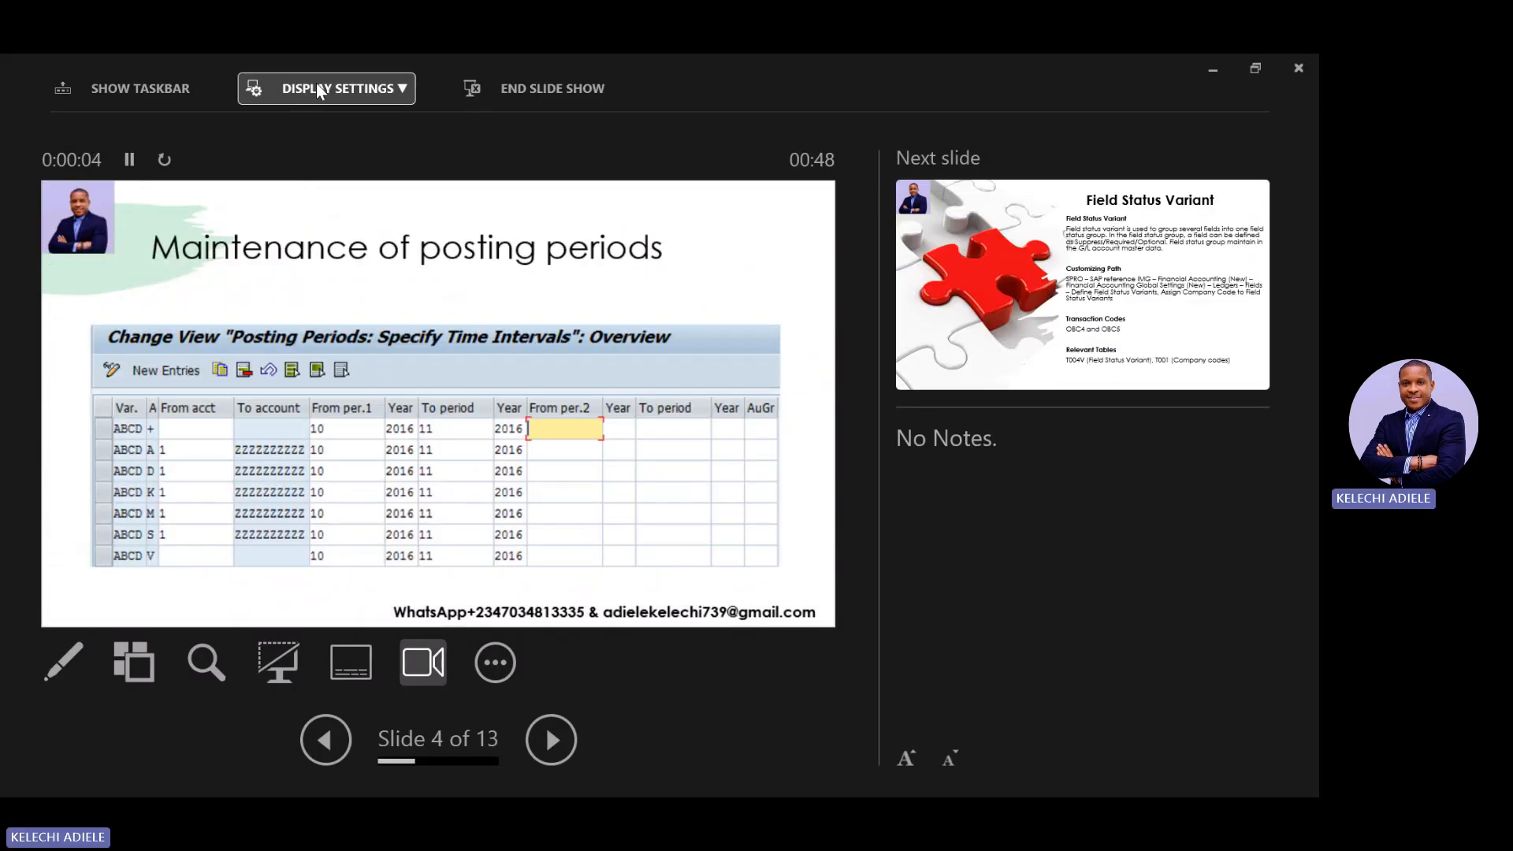
{"action": "left_click", "coordinate": [315, 86]}
{"action": "left_click", "coordinate": [331, 179]}
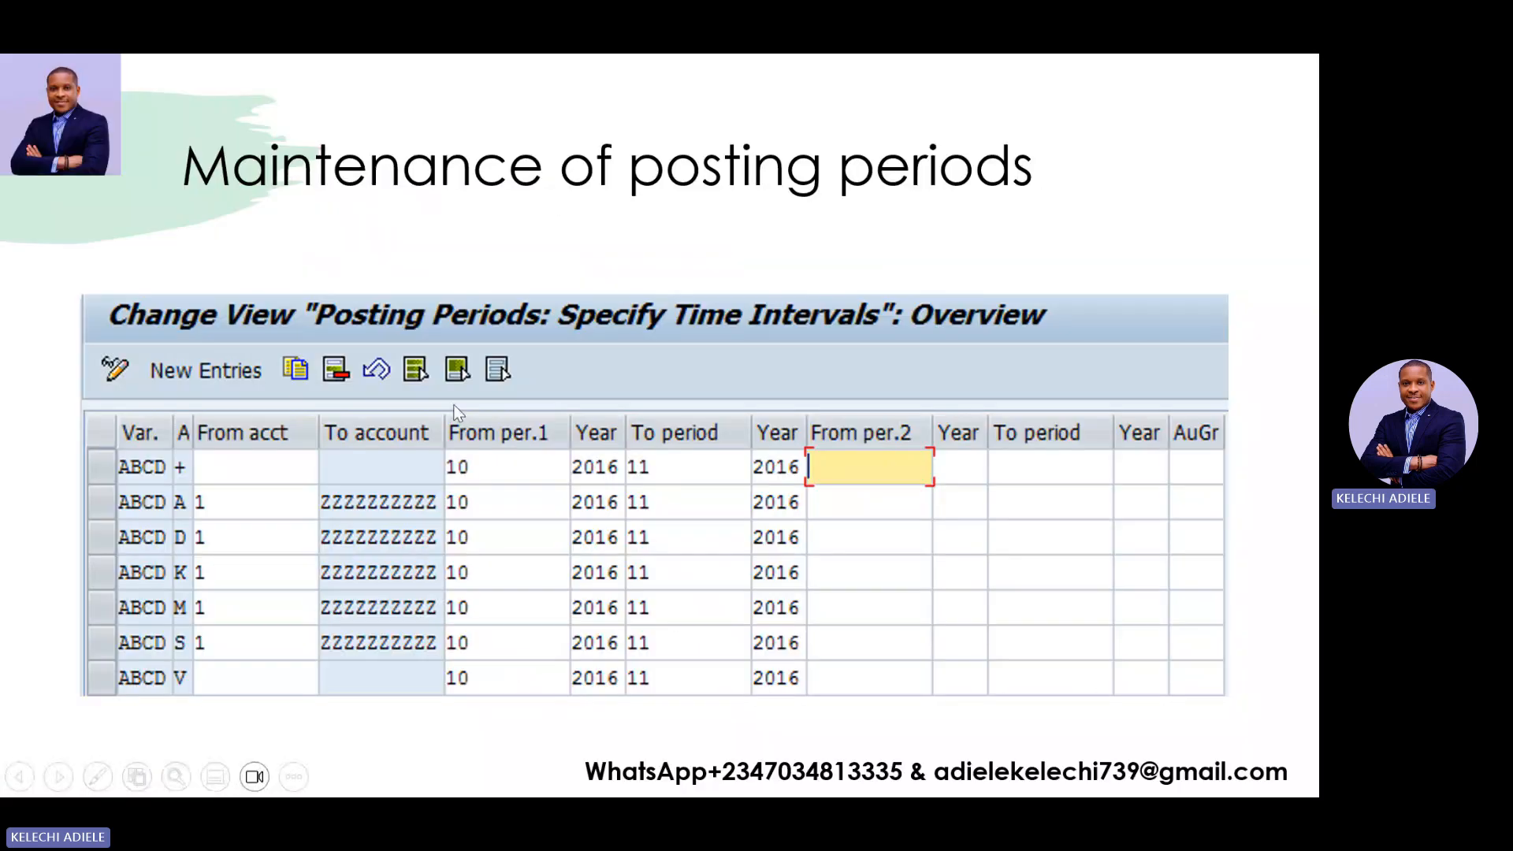
{"action": "key", "text": "Right"}
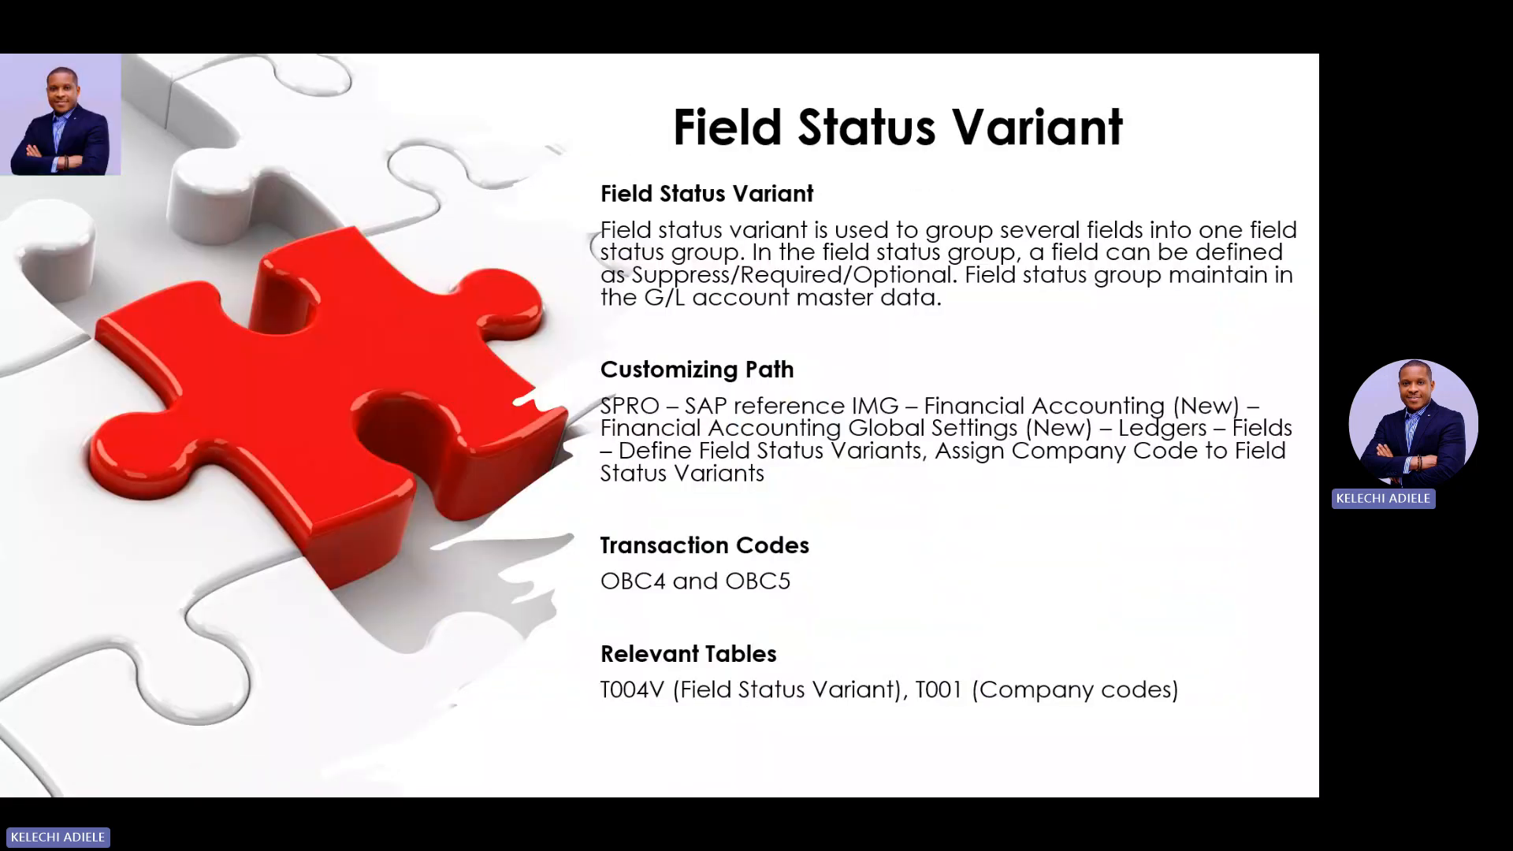
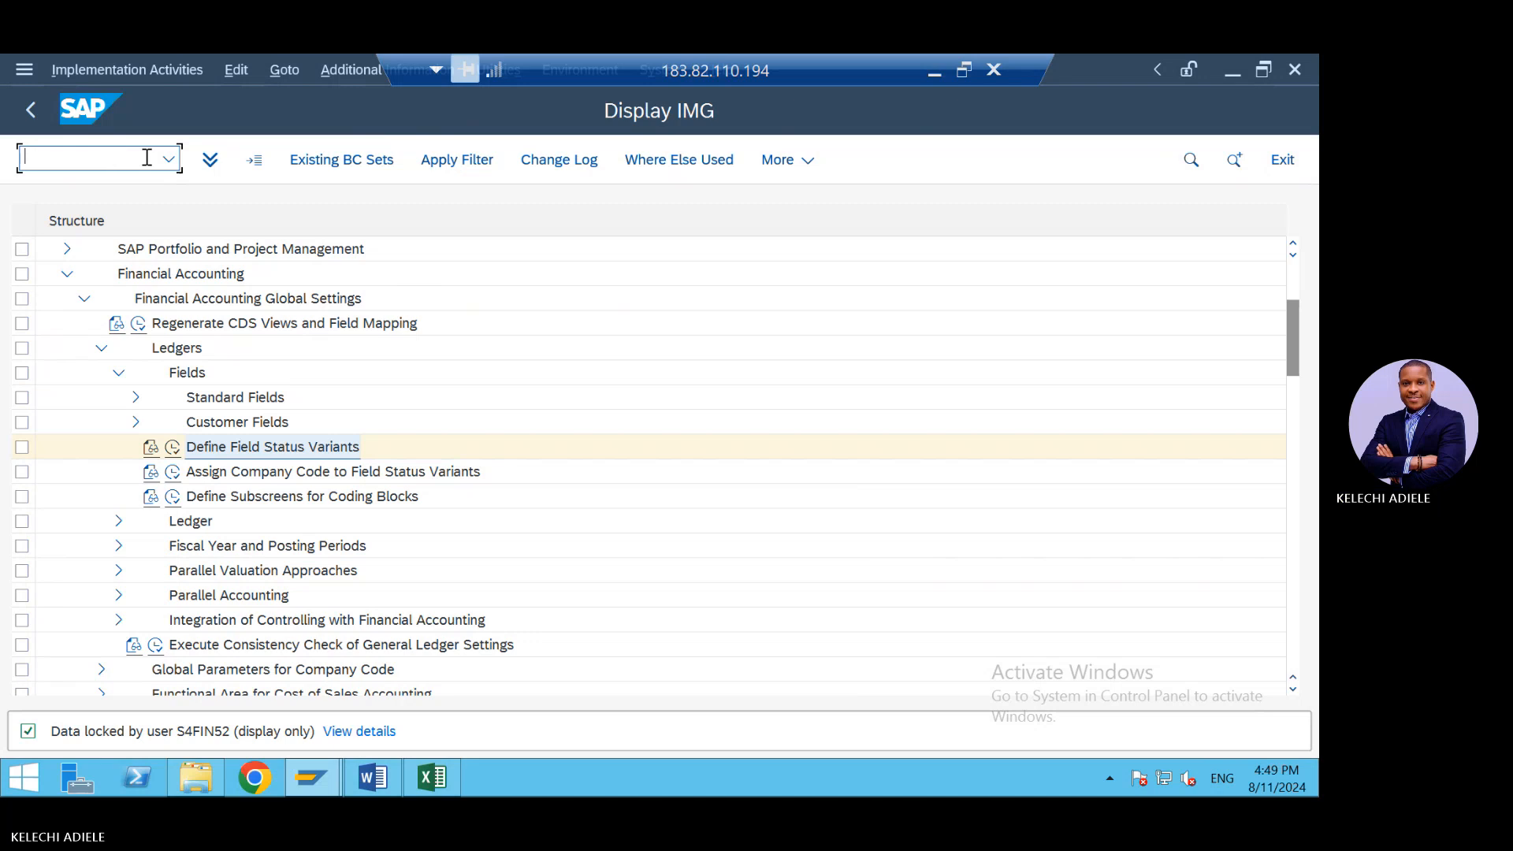
Open Enqueue Administration in a new session with /osm12, and go back out of it without searching.
{"action": "left_click", "coordinate": [168, 158]}
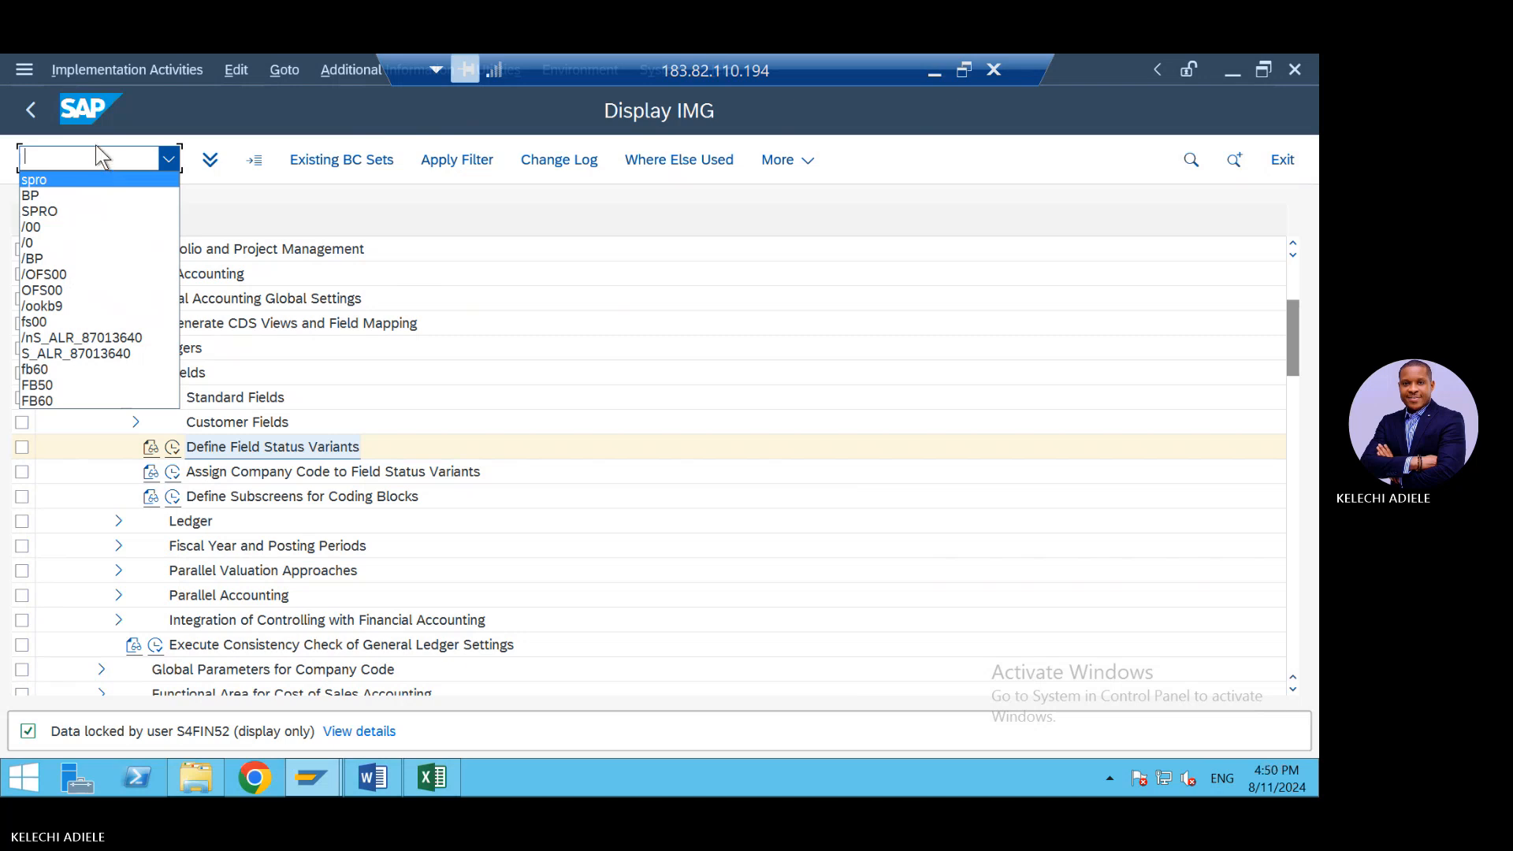
{"action": "type", "text": "/os"}
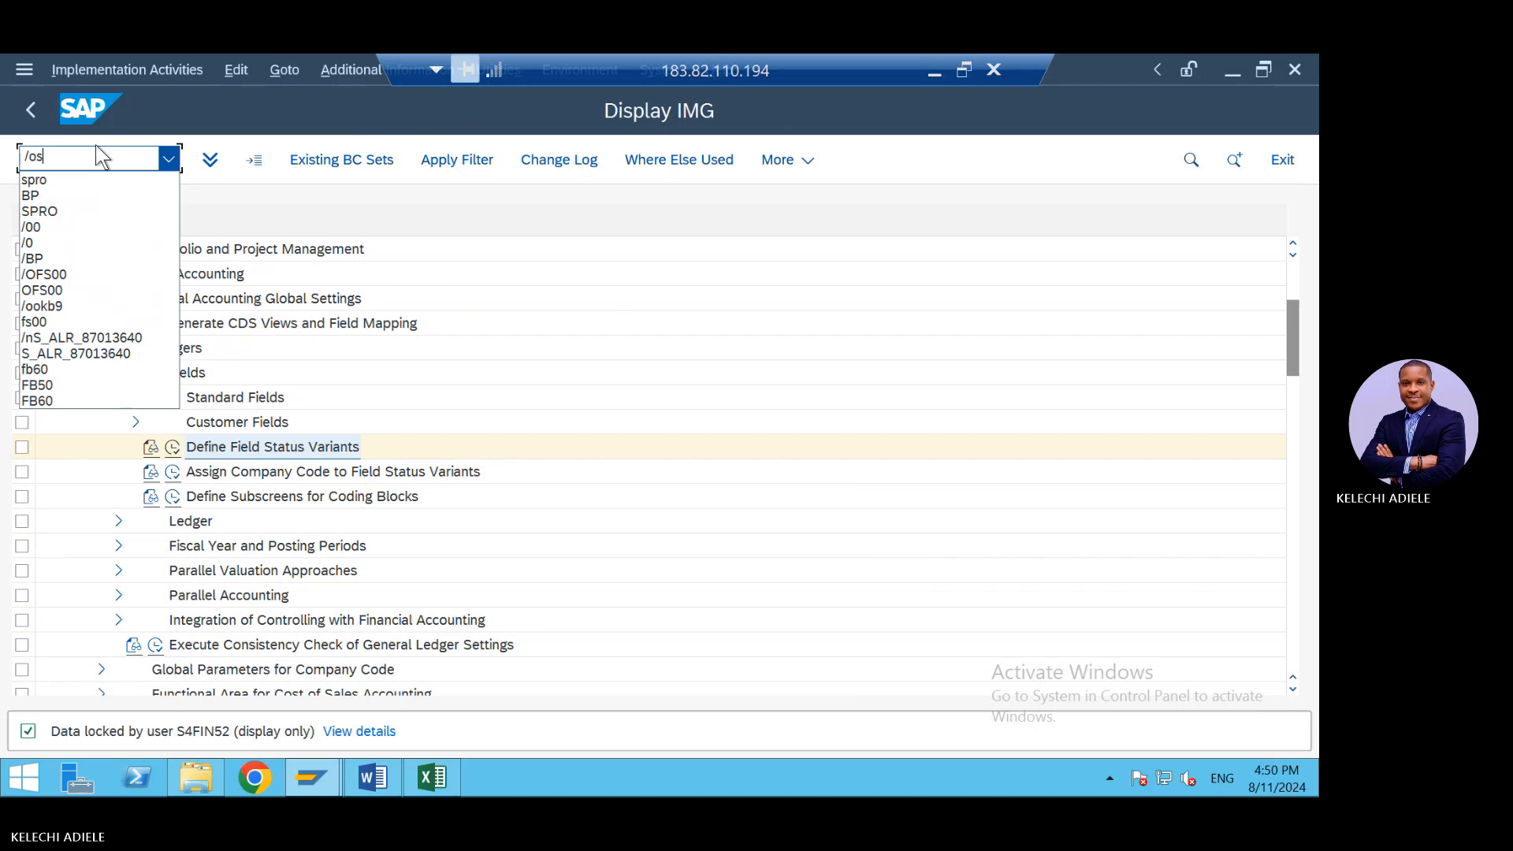
{"action": "type", "text": "m12"}
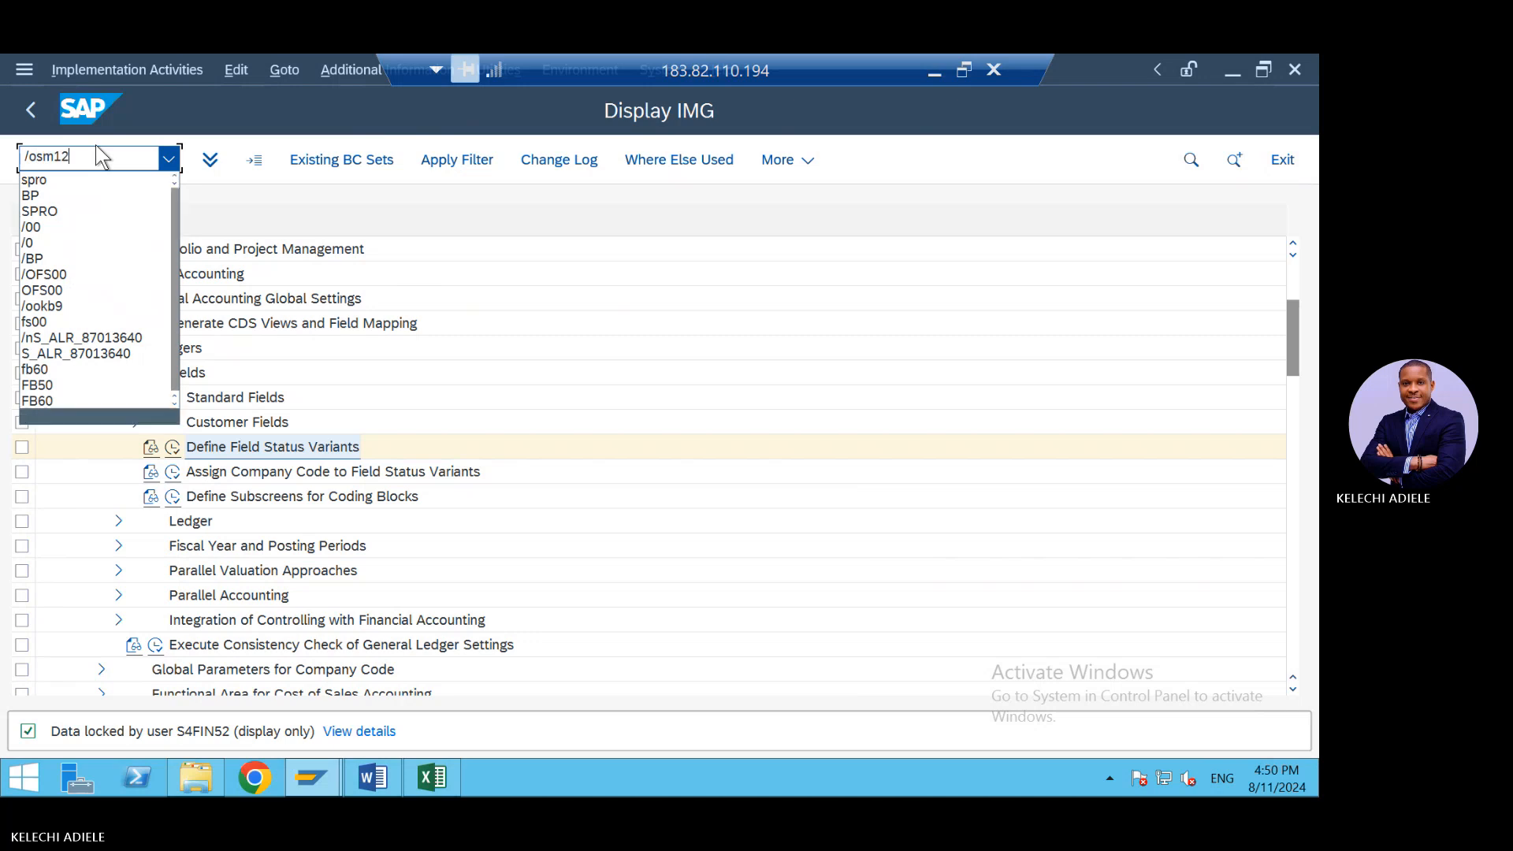
{"action": "key", "text": "Return"}
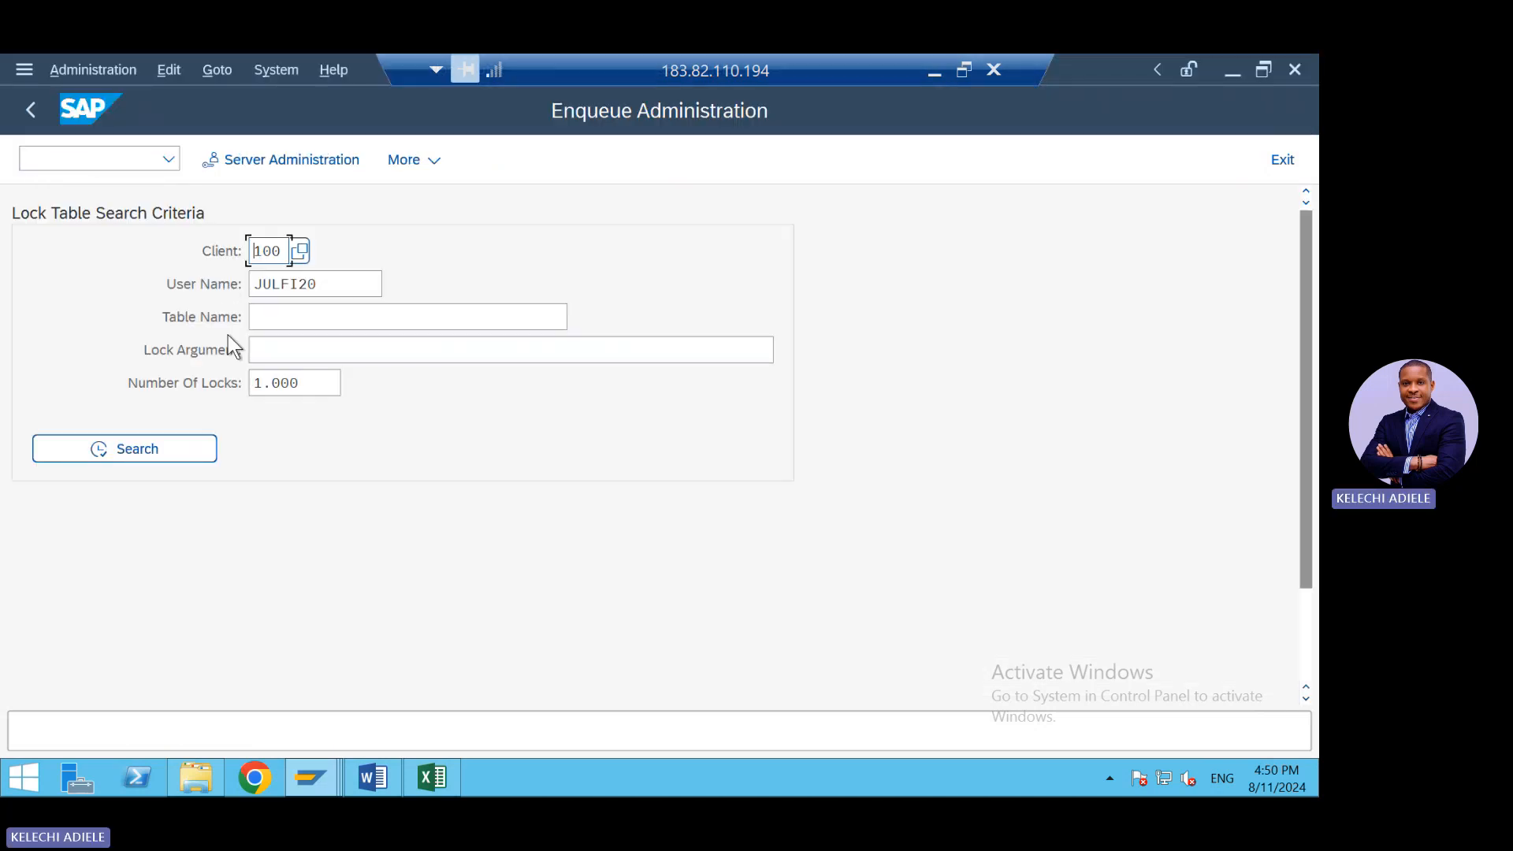
{"action": "left_click", "coordinate": [33, 108]}
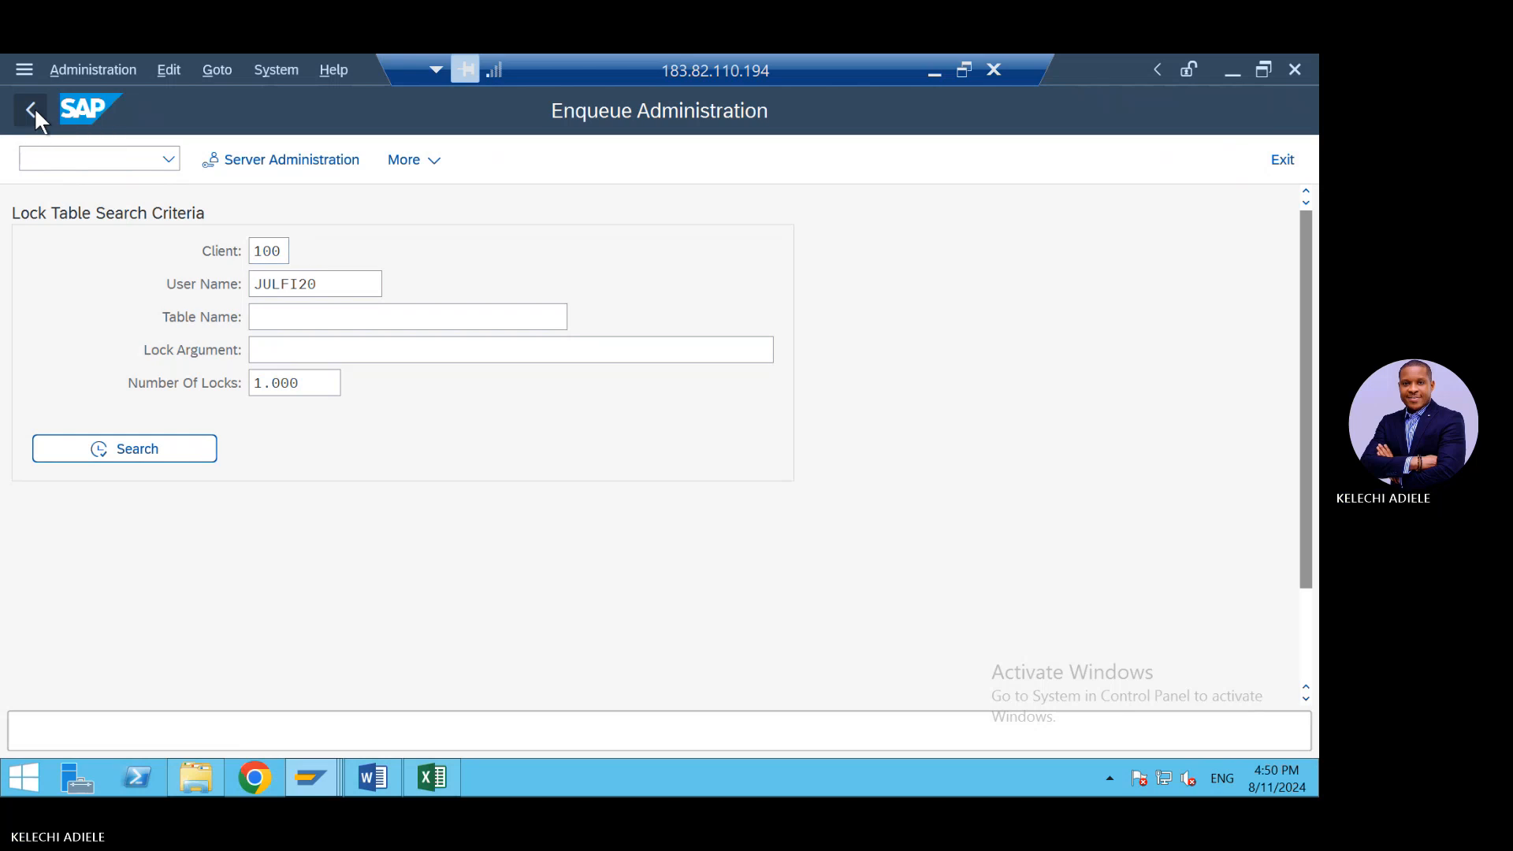
Run Define Field Status Variants from the Display IMG session and copy the locking user's ID from the Locked Data dialog.
{"action": "left_click", "coordinate": [312, 778]}
{"action": "left_click", "coordinate": [398, 683]}
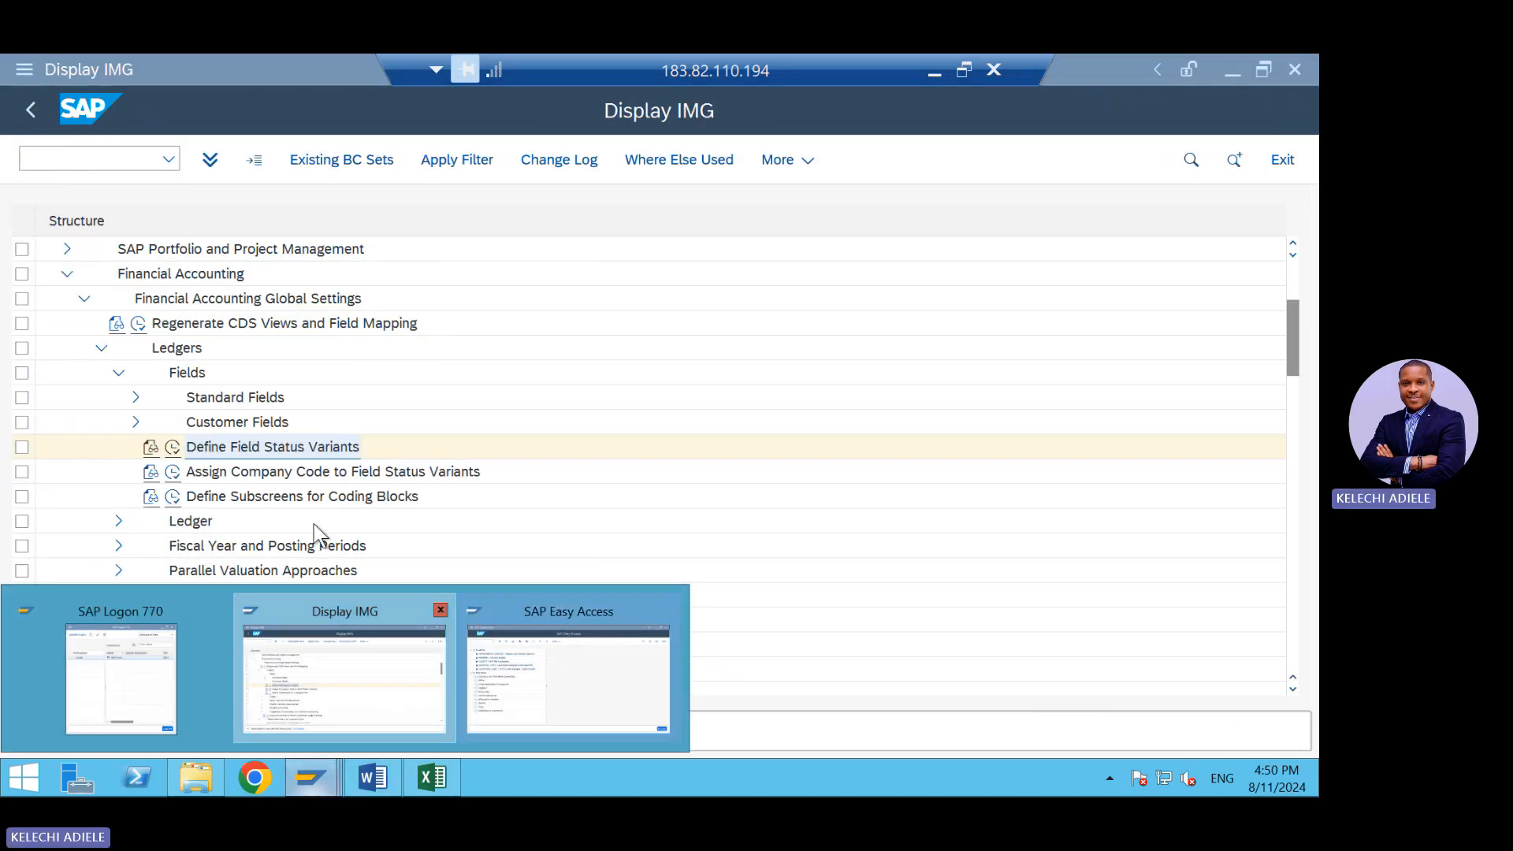
{"action": "left_click", "coordinate": [172, 450]}
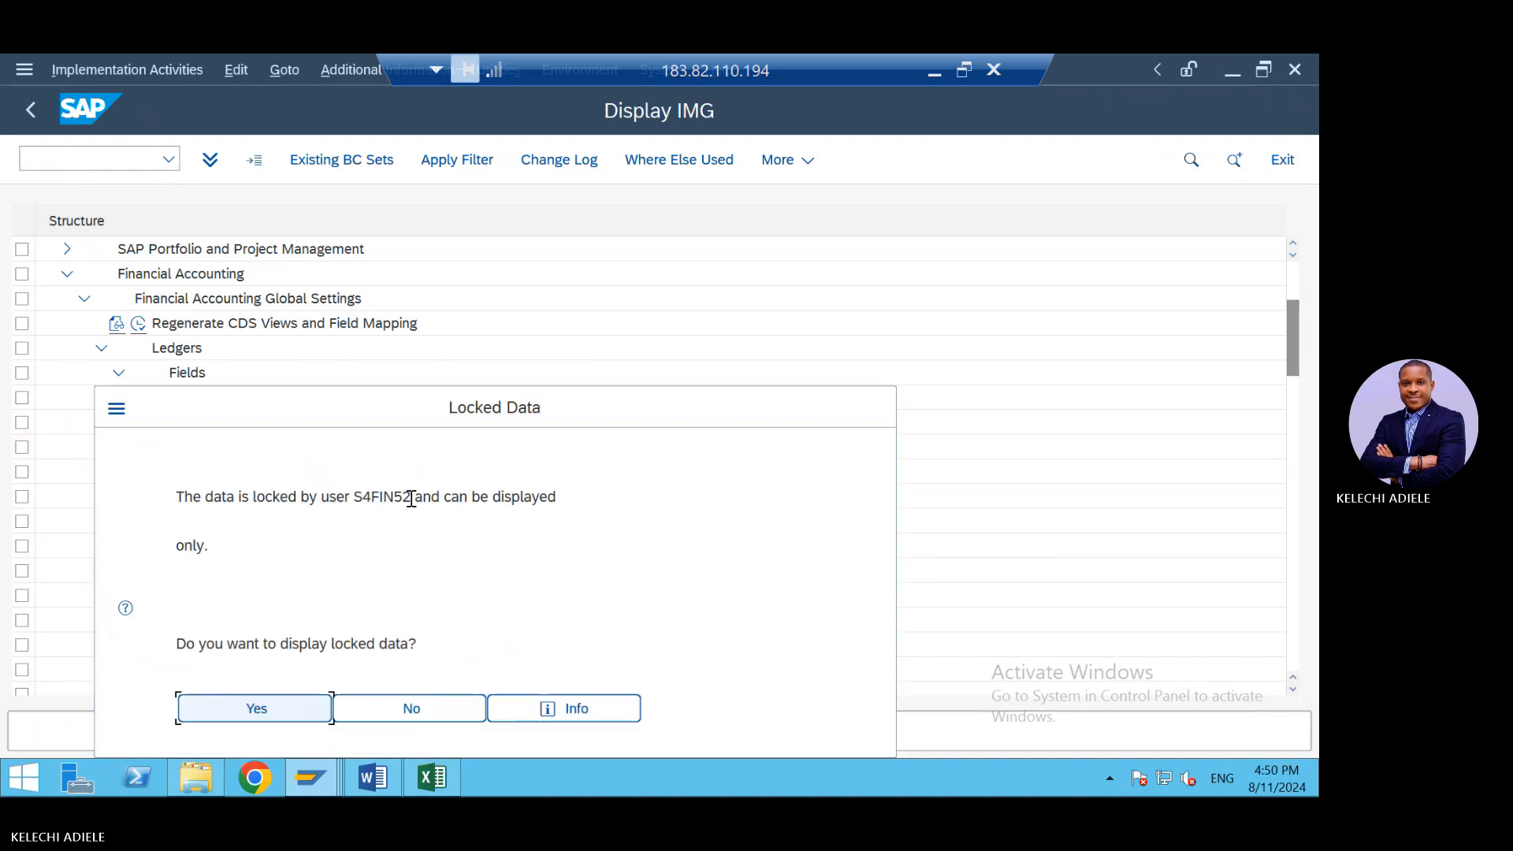
{"action": "left_click_drag", "start_coordinate": [410, 499], "coordinate": [349, 496]}
{"action": "key", "text": "ctrl+c"}
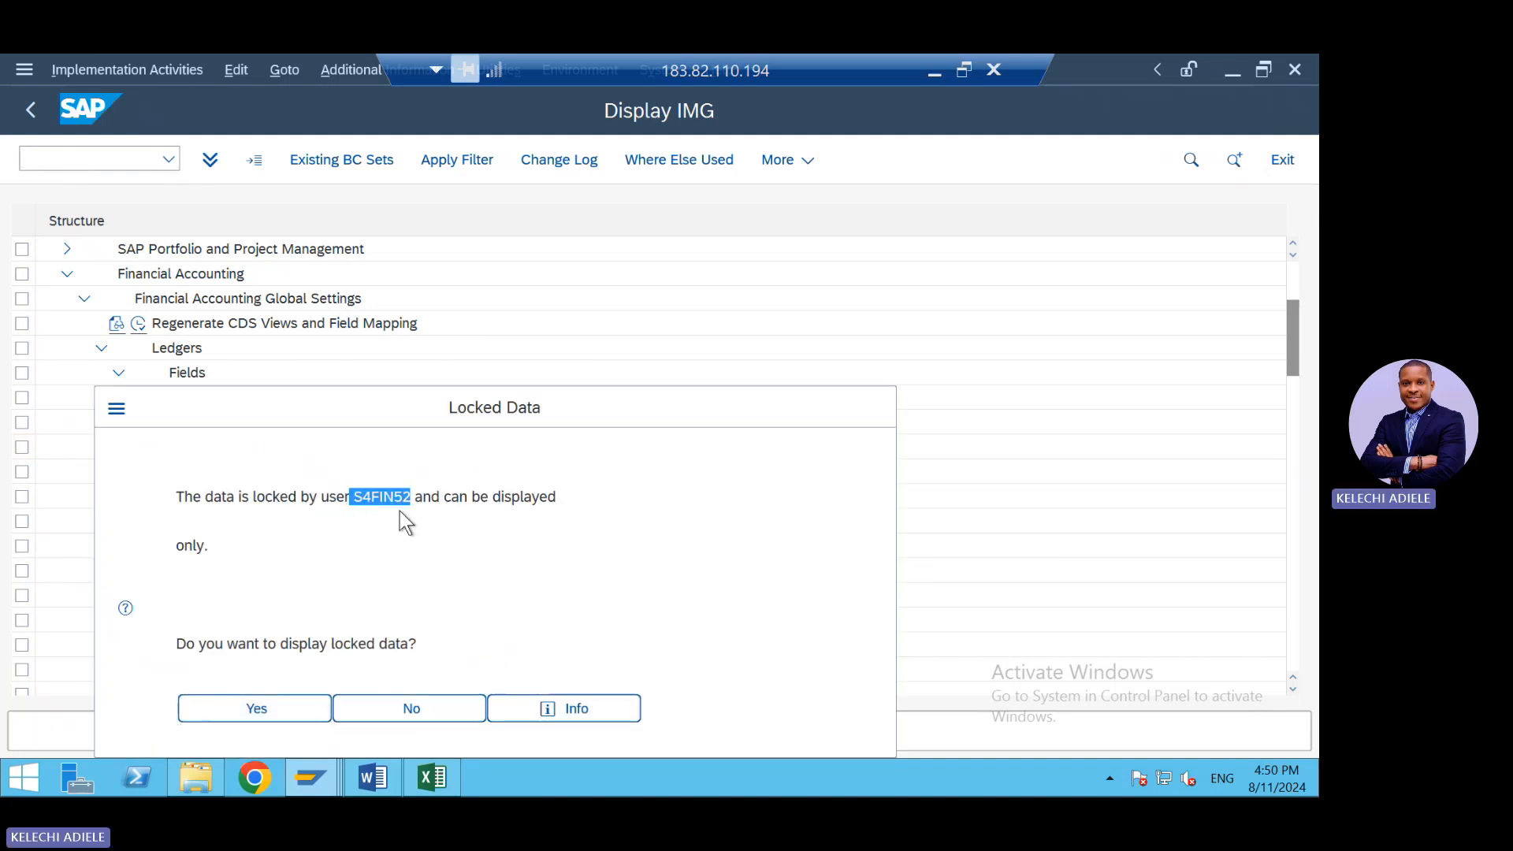
Switch to the SAP Easy Access session and open Enqueue Administration in a new session with /osm12.
{"action": "left_click", "coordinate": [311, 778]}
{"action": "left_click", "coordinate": [517, 694]}
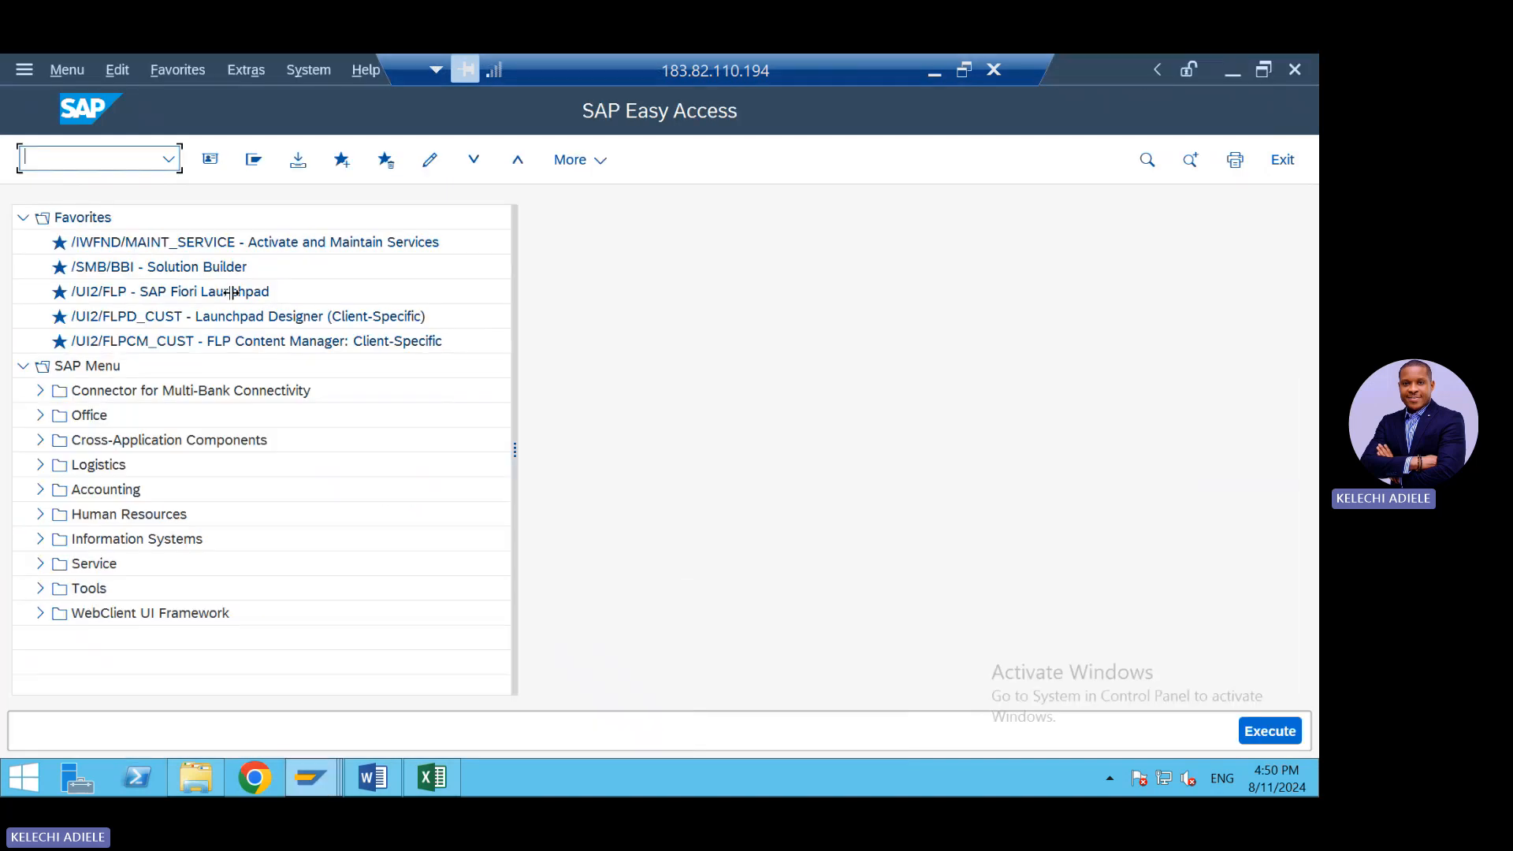
{"action": "left_click", "coordinate": [168, 167]}
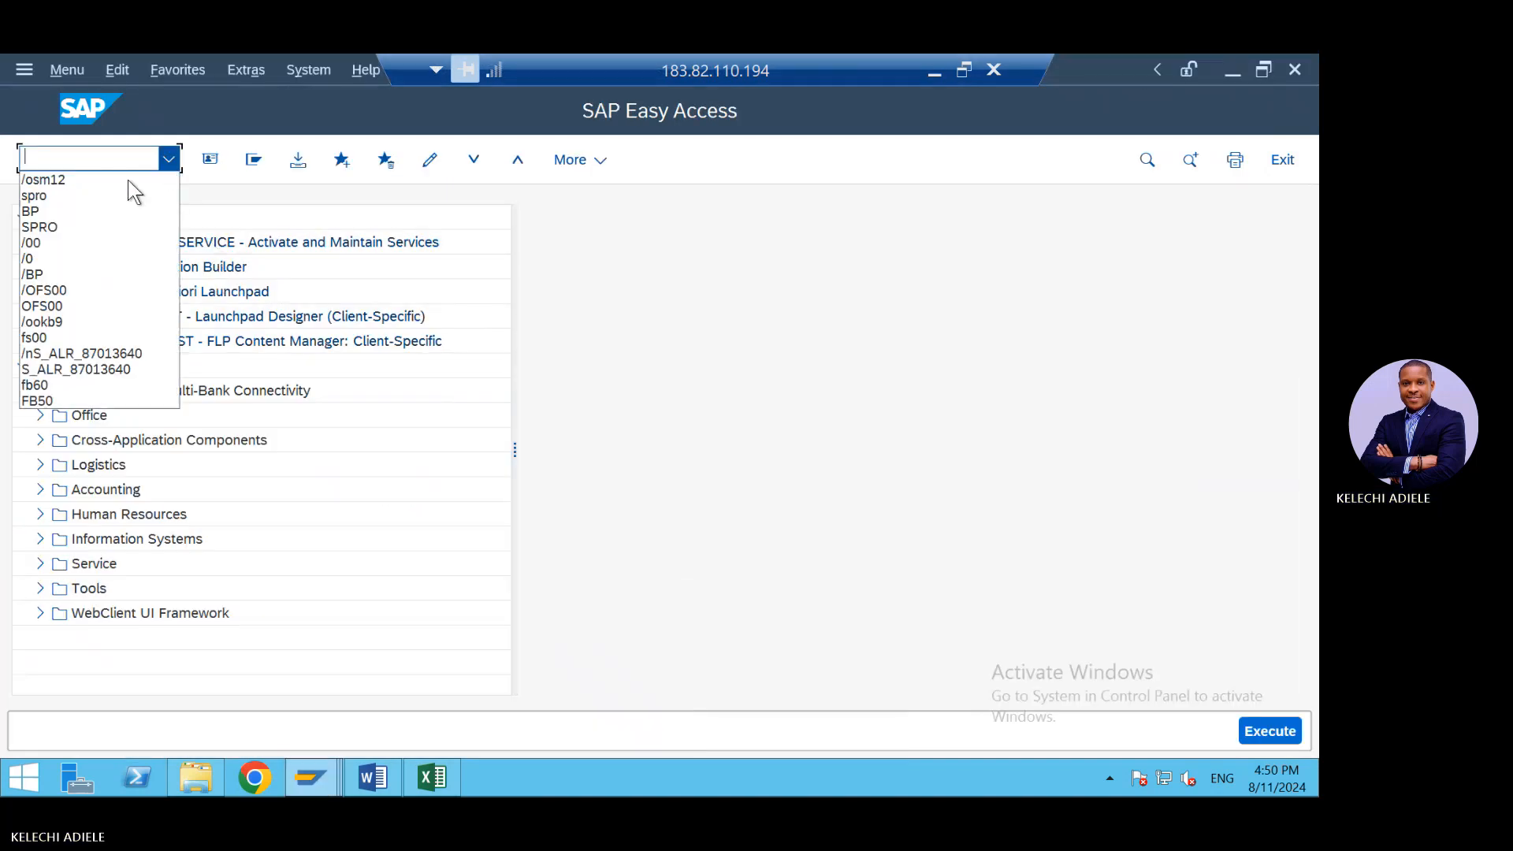
{"action": "left_click", "coordinate": [121, 181]}
{"action": "key", "text": "Return"}
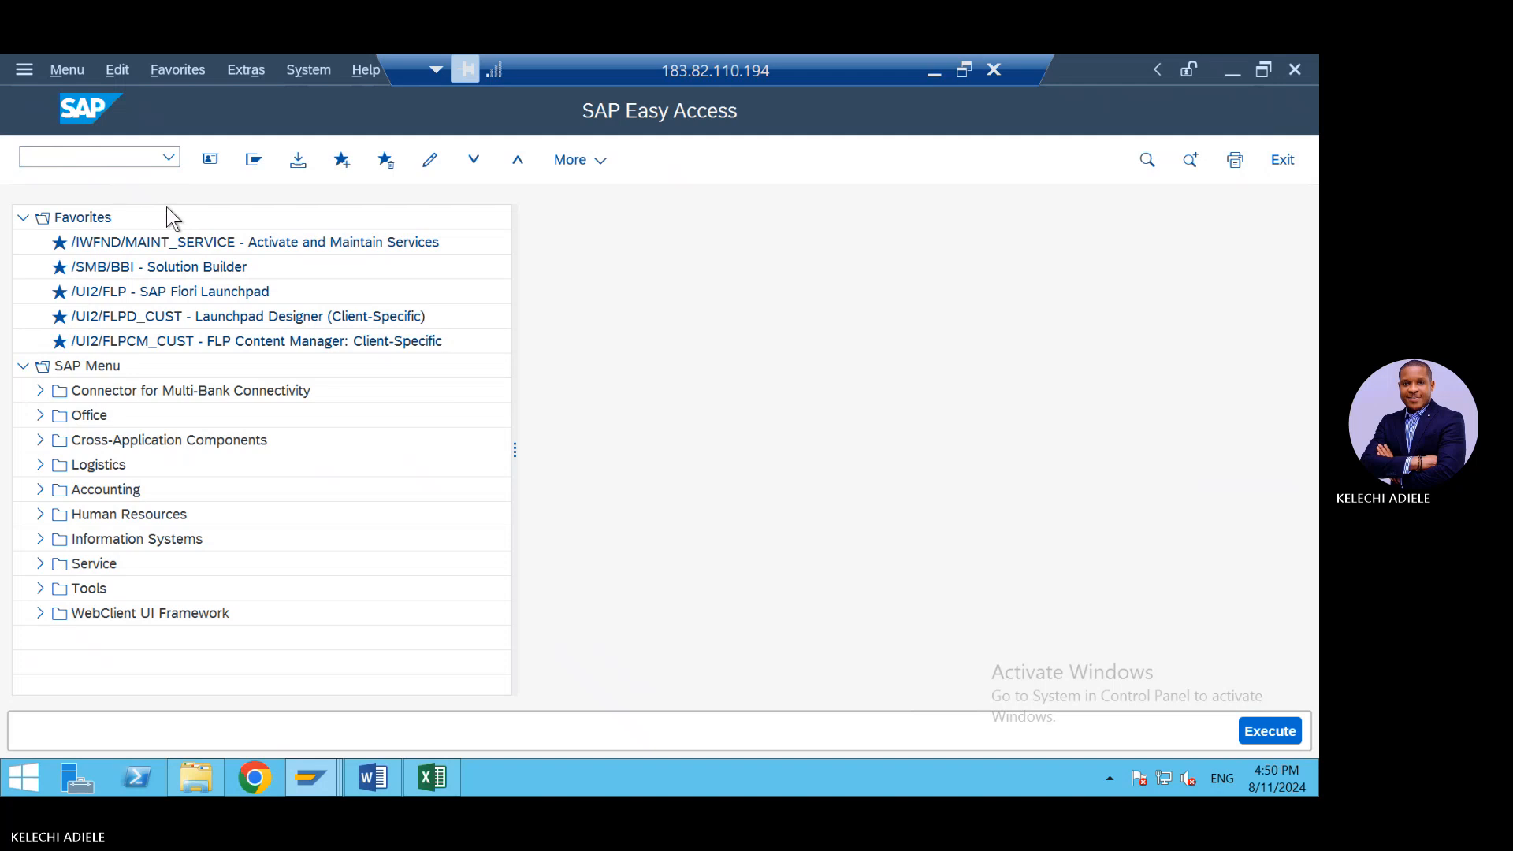
Search the lock table for the copied locking user's ID, removing the leading space from the user name.
{"action": "left_click_drag", "start_coordinate": [347, 283], "coordinate": [200, 286]}
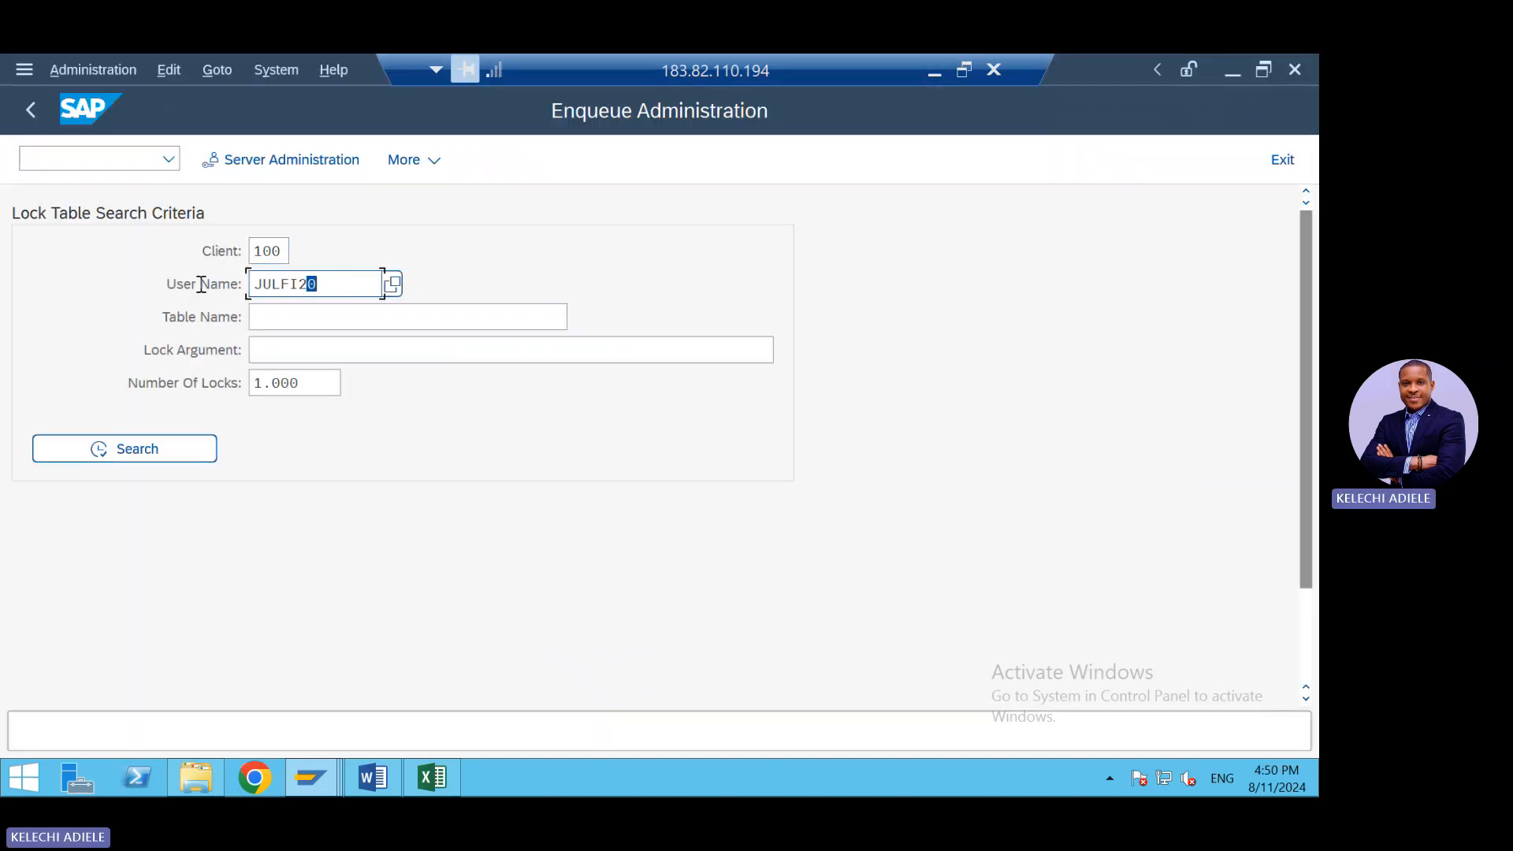
{"action": "key", "text": "ctrl+v"}
{"action": "left_click", "coordinate": [175, 459]}
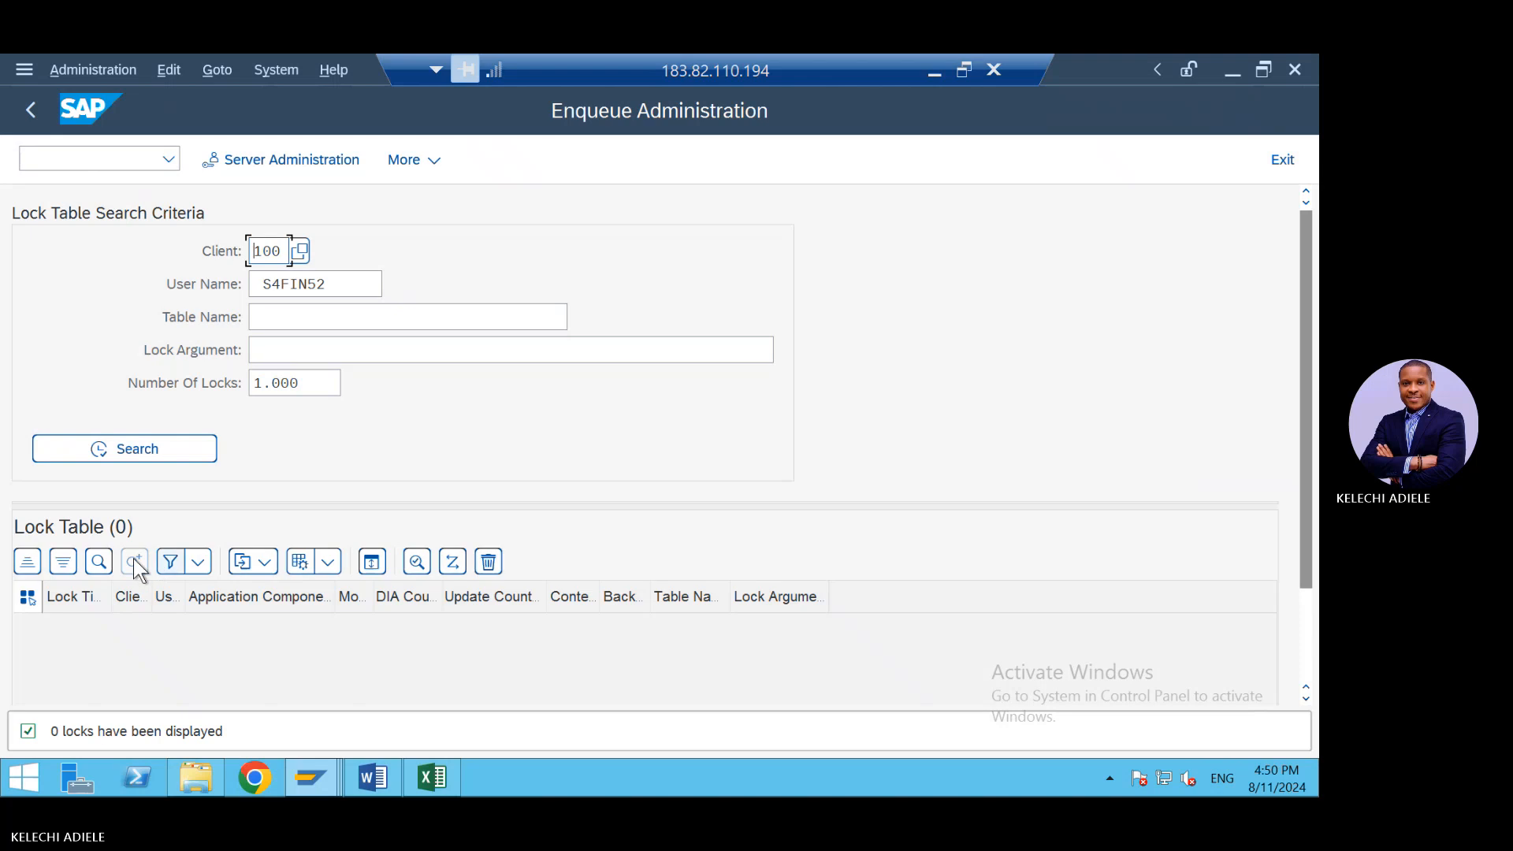
{"action": "left_click", "coordinate": [269, 288]}
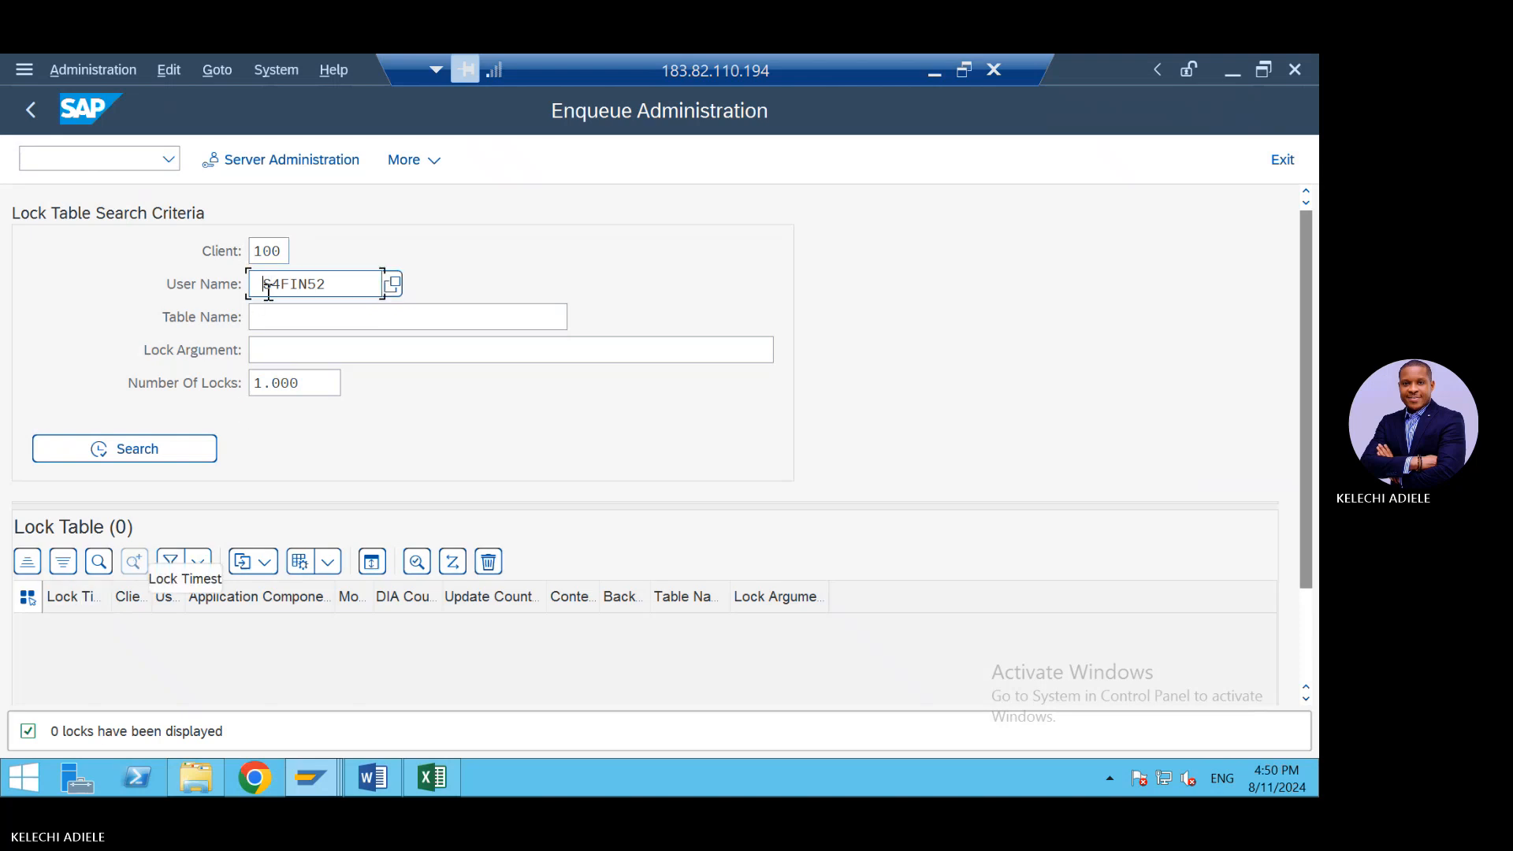
{"action": "key", "text": "BackSpace"}
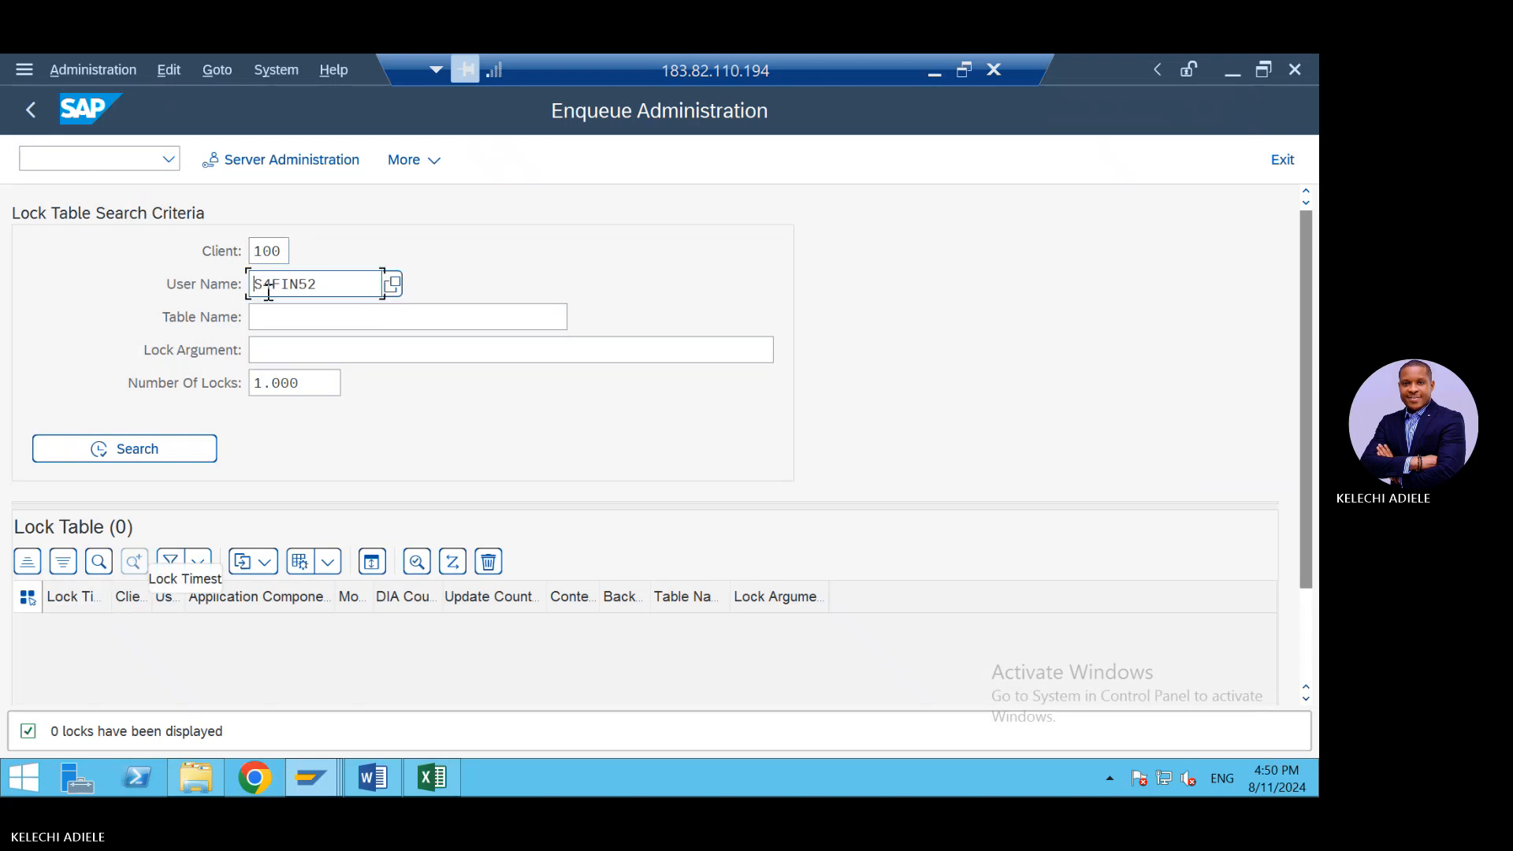
{"action": "left_click", "coordinate": [150, 453]}
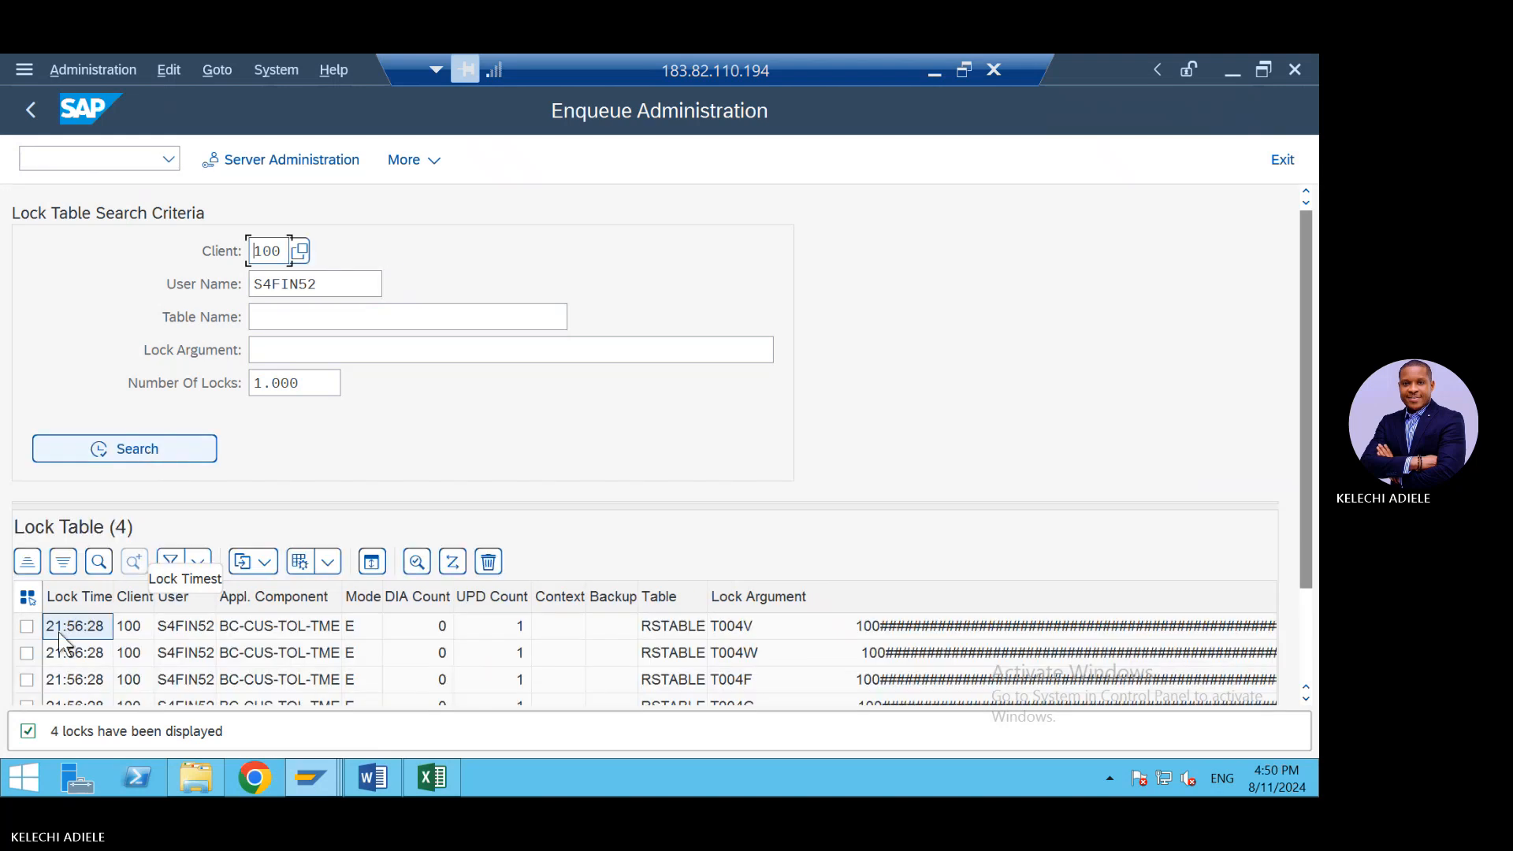
Select all lock entries of the searched user and delete them.
{"action": "left_click", "coordinate": [52, 631]}
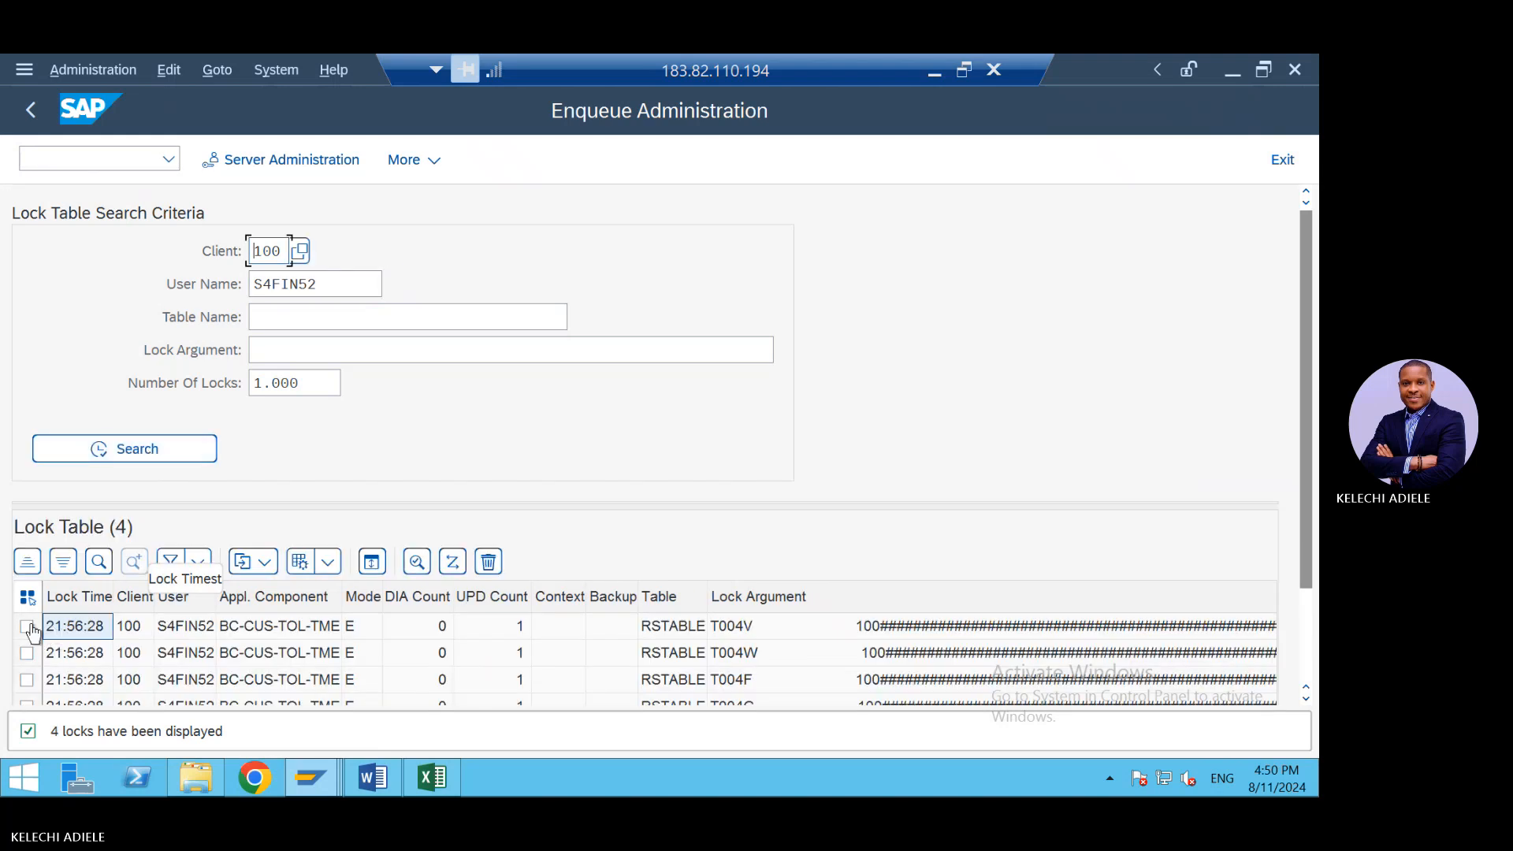
{"action": "left_click", "coordinate": [27, 627]}
{"action": "left_click", "coordinate": [28, 655]}
{"action": "left_click", "coordinate": [27, 681]}
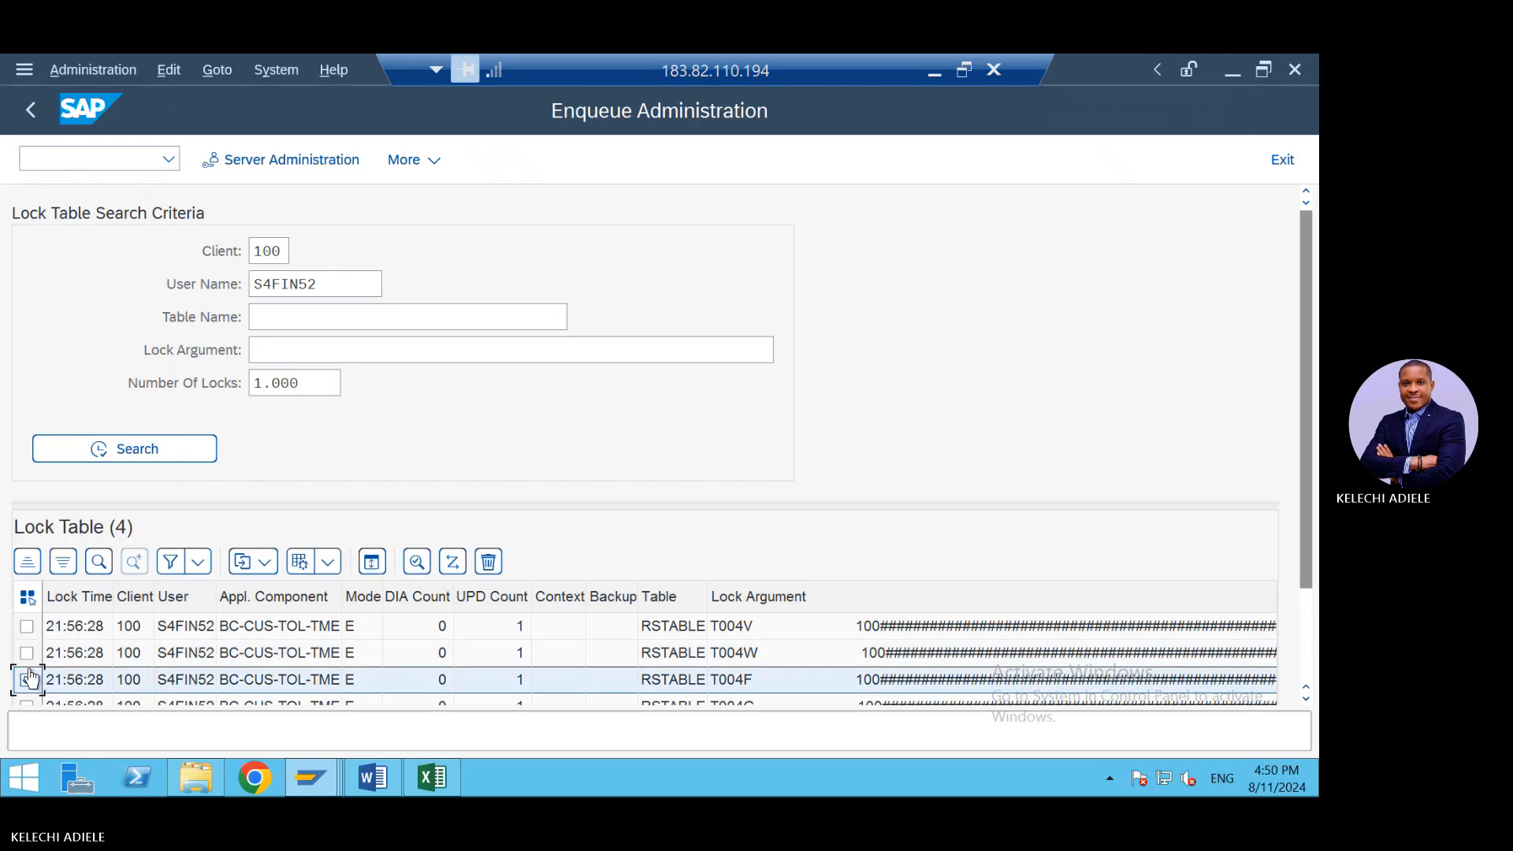
{"action": "left_click", "coordinate": [30, 597]}
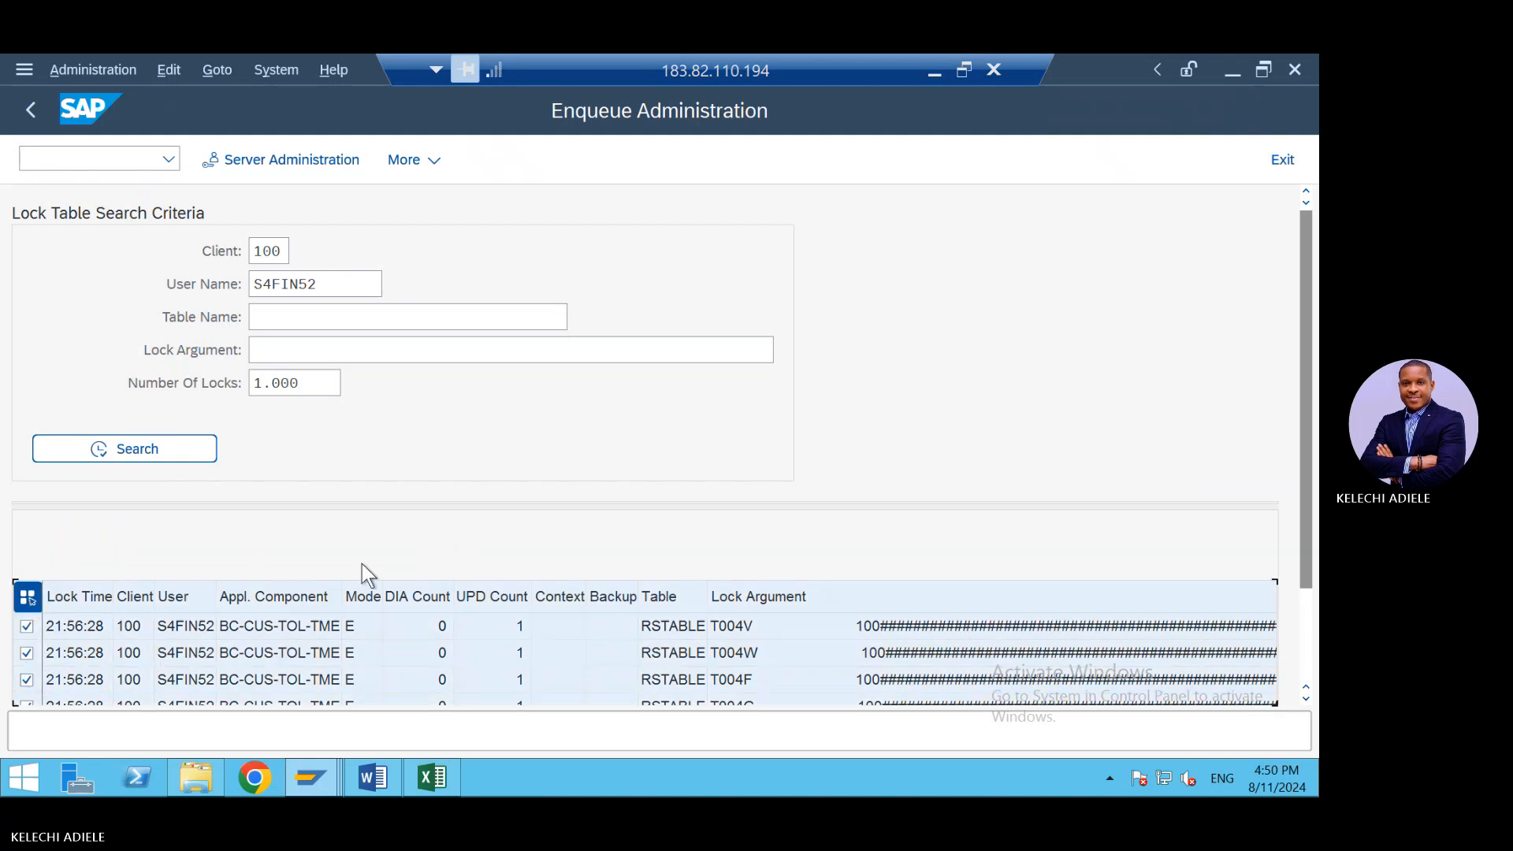
{"action": "left_click", "coordinate": [489, 562]}
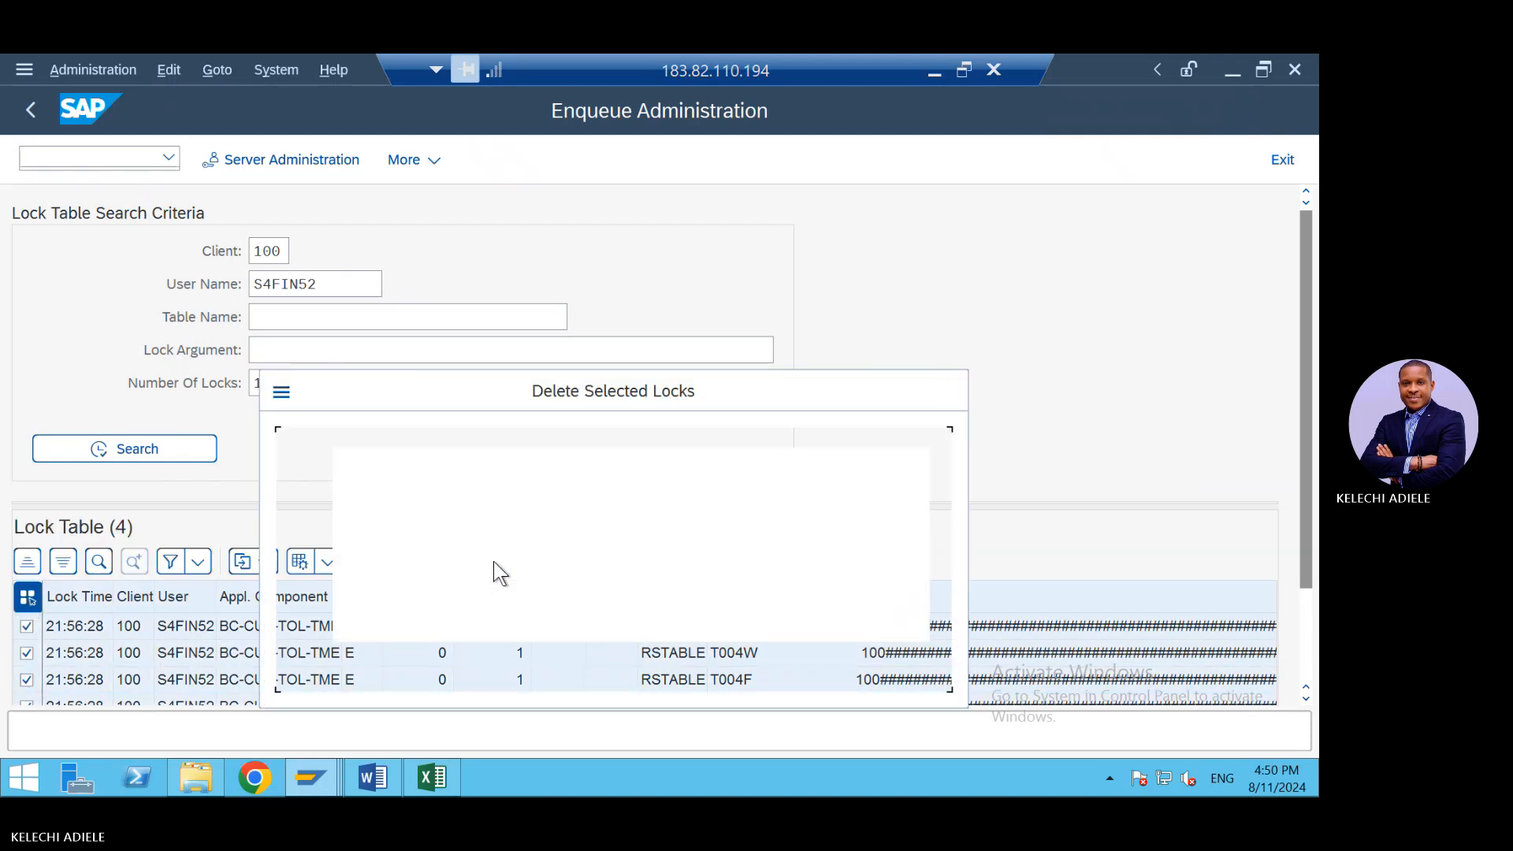
{"action": "left_click", "coordinate": [432, 666]}
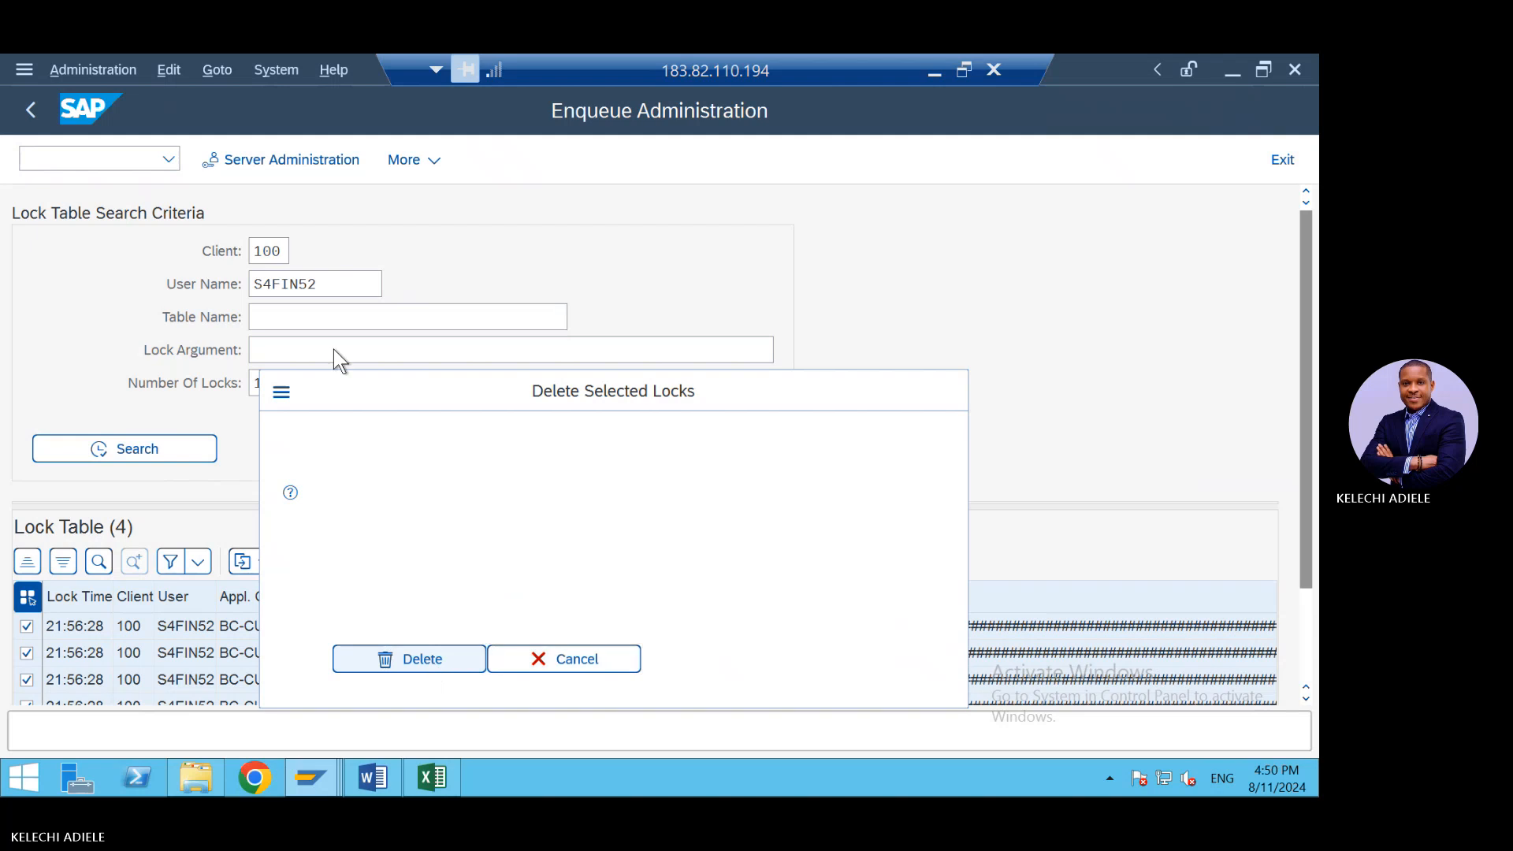
Leave Enqueue Administration, decline displaying the locked data in the Display IMG session, and run Define Field Status Variants again.
{"action": "left_click", "coordinate": [33, 109]}
{"action": "left_click", "coordinate": [330, 783]}
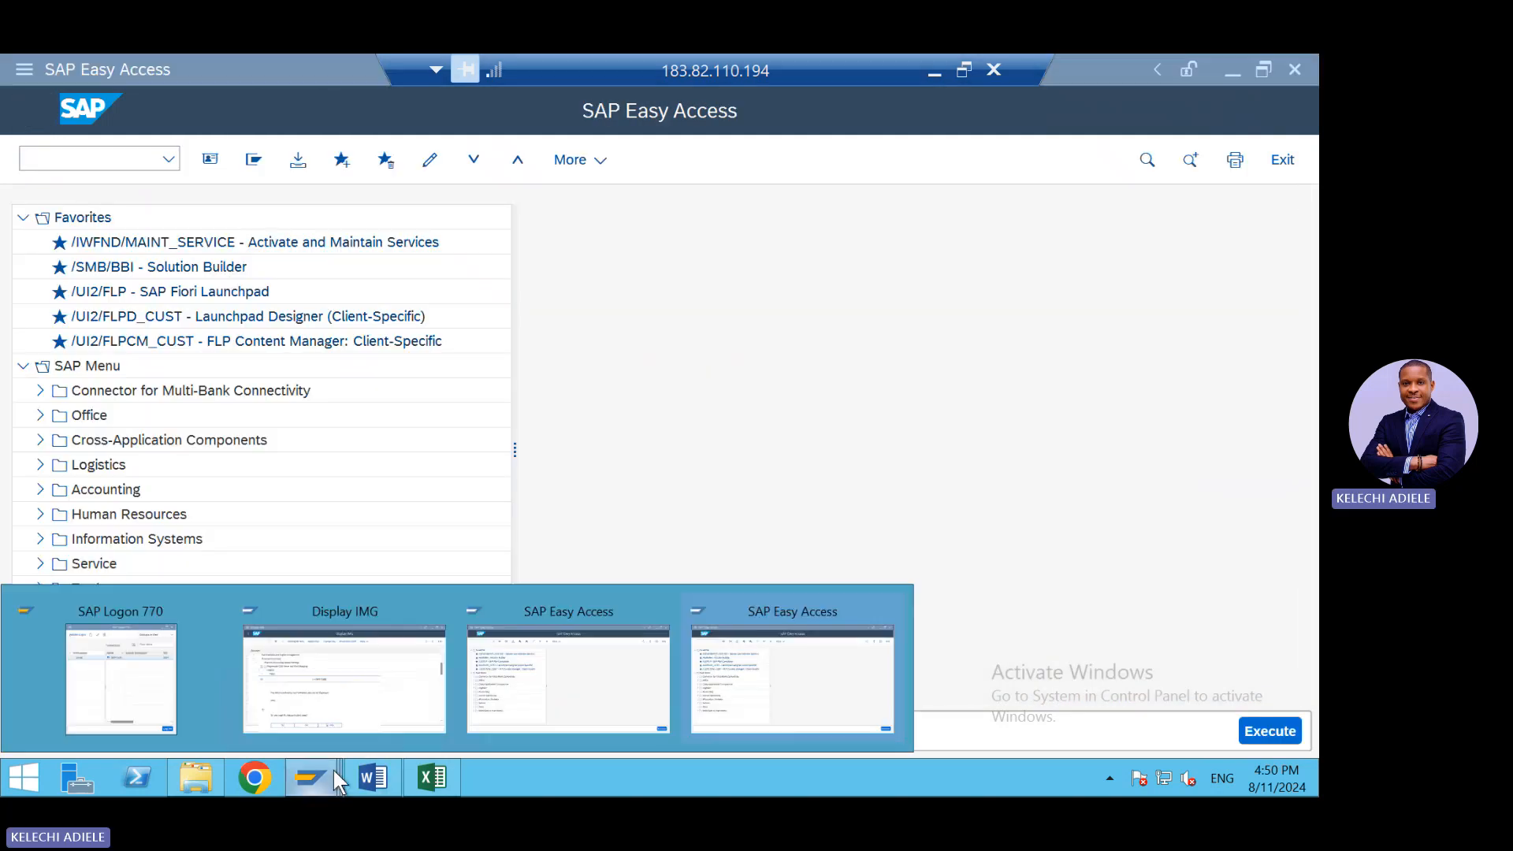
{"action": "left_click", "coordinate": [378, 699]}
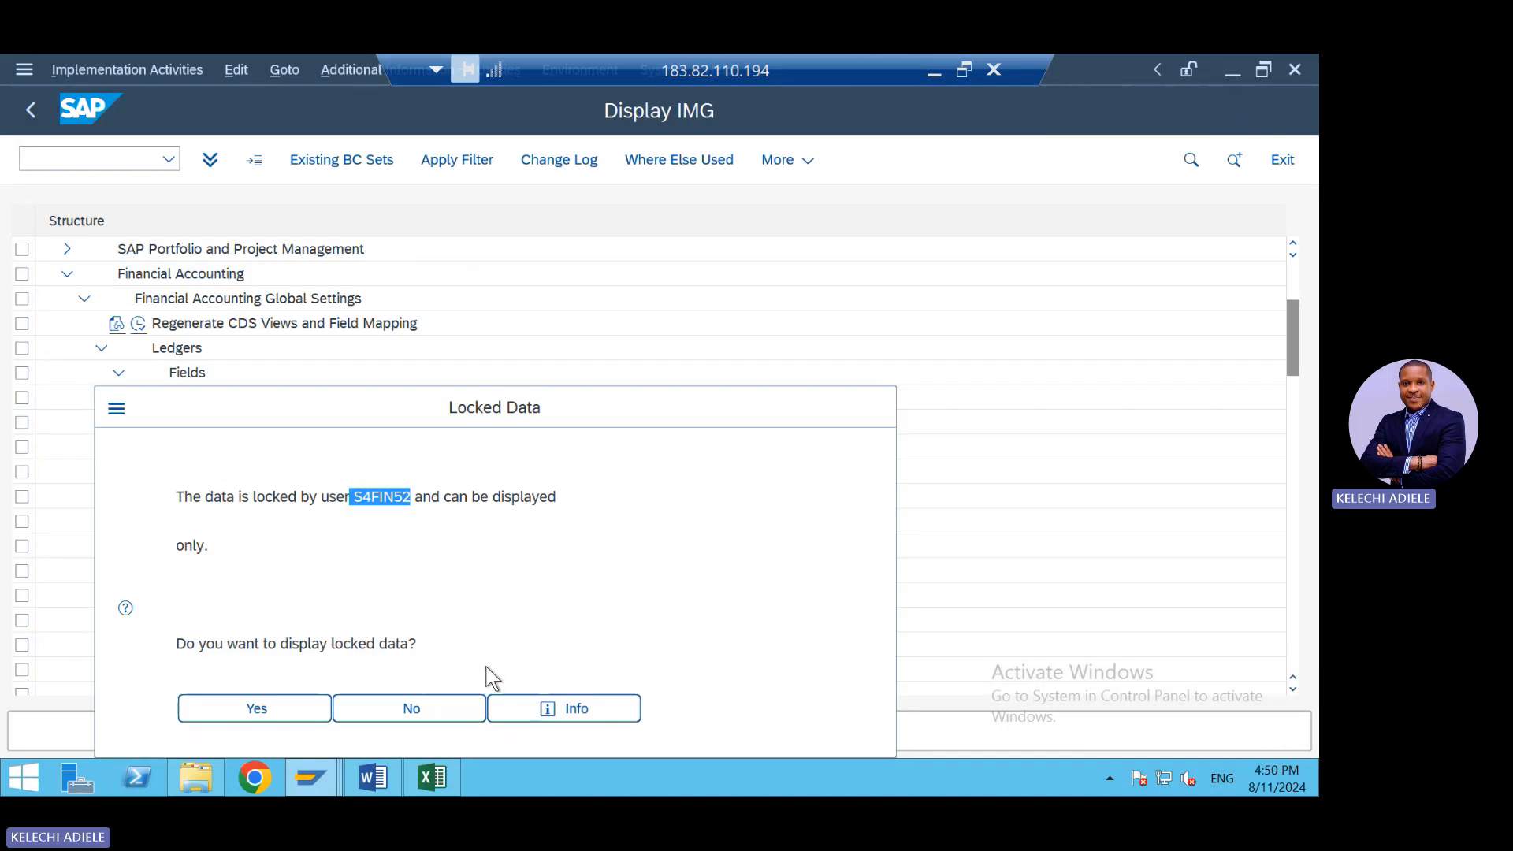
{"action": "left_click", "coordinate": [449, 711]}
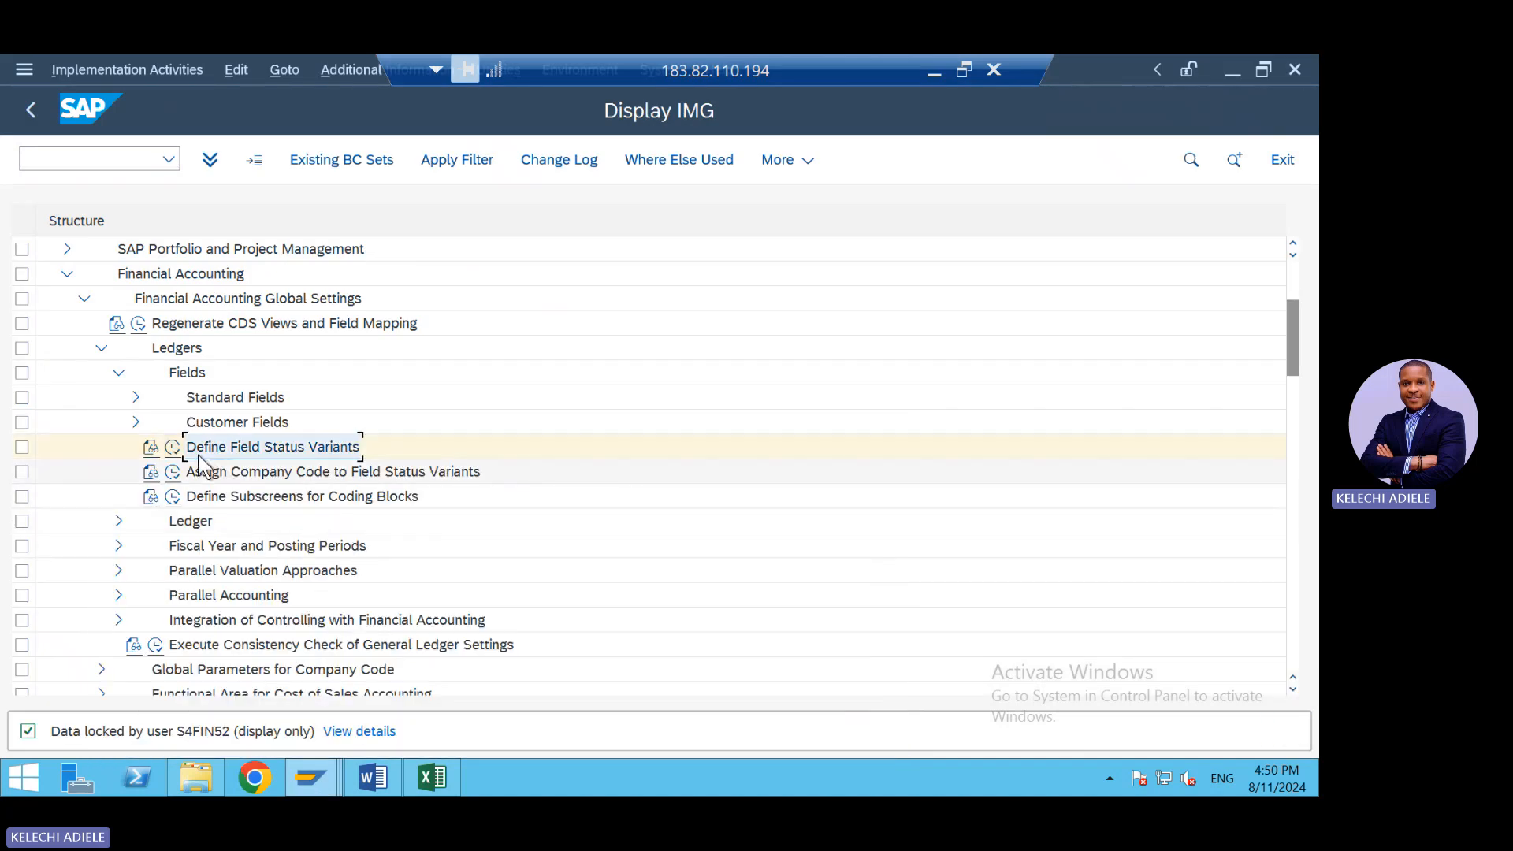
{"action": "left_click", "coordinate": [175, 446]}
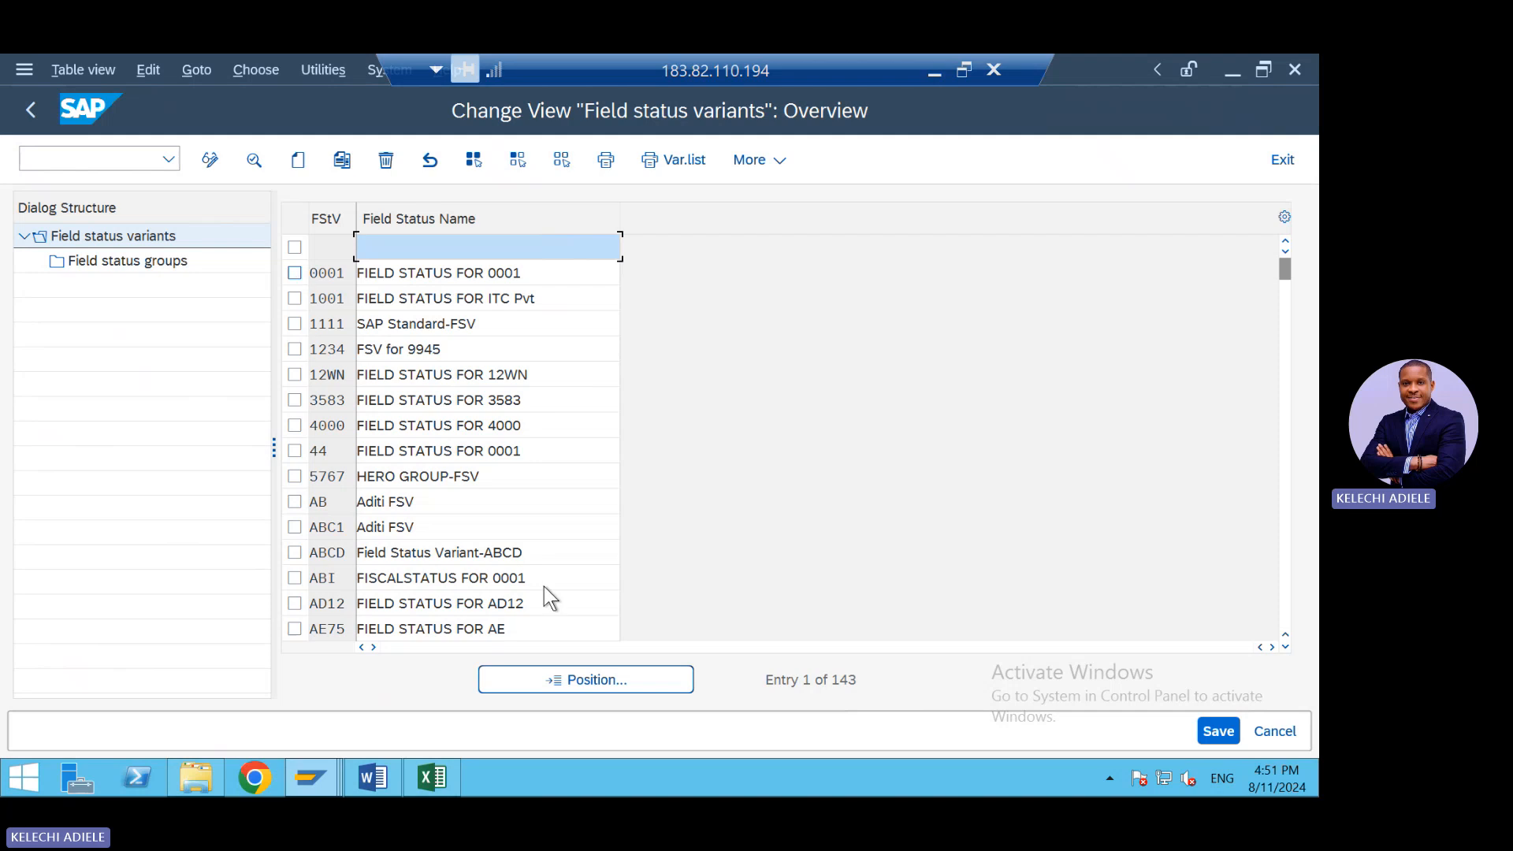
Position the field status variants list at SOX, select that variant, and open its field status groups.
{"action": "left_click", "coordinate": [579, 685]}
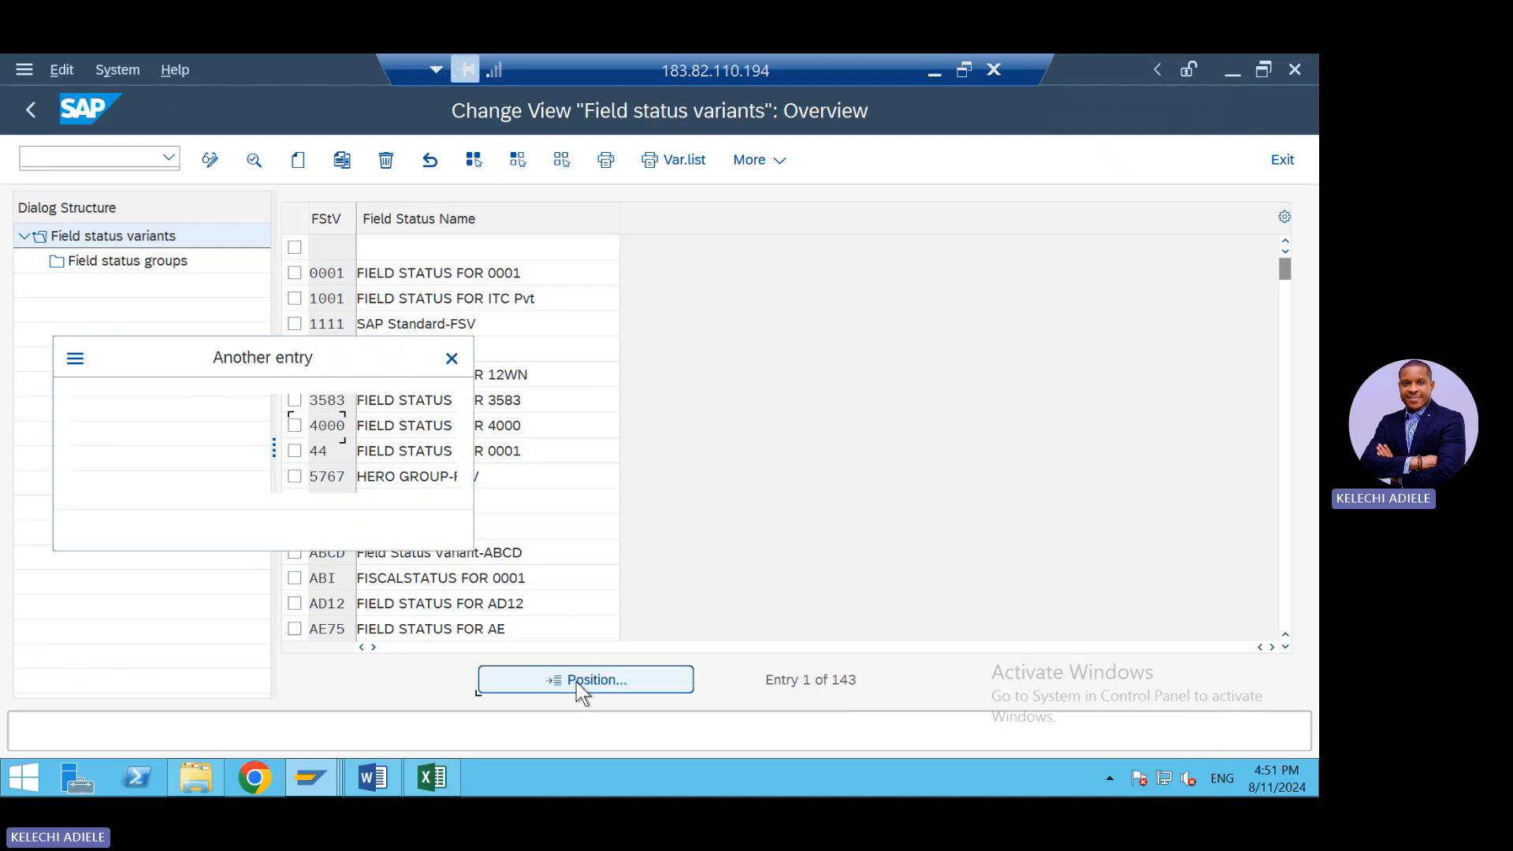
{"action": "type", "text": "sox"}
{"action": "key", "text": "Return"}
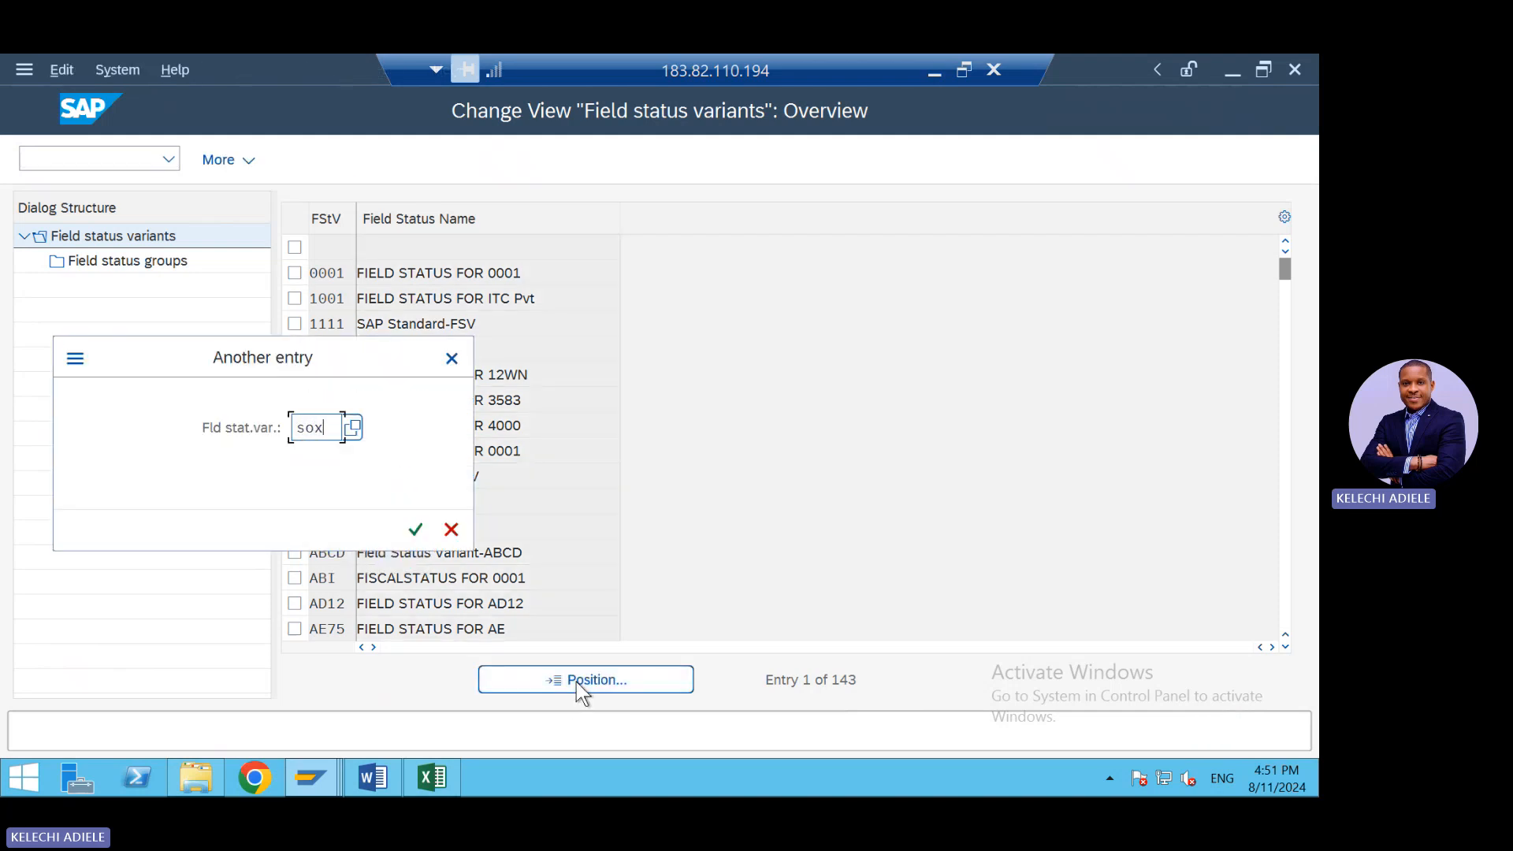
{"action": "left_click", "coordinate": [294, 248]}
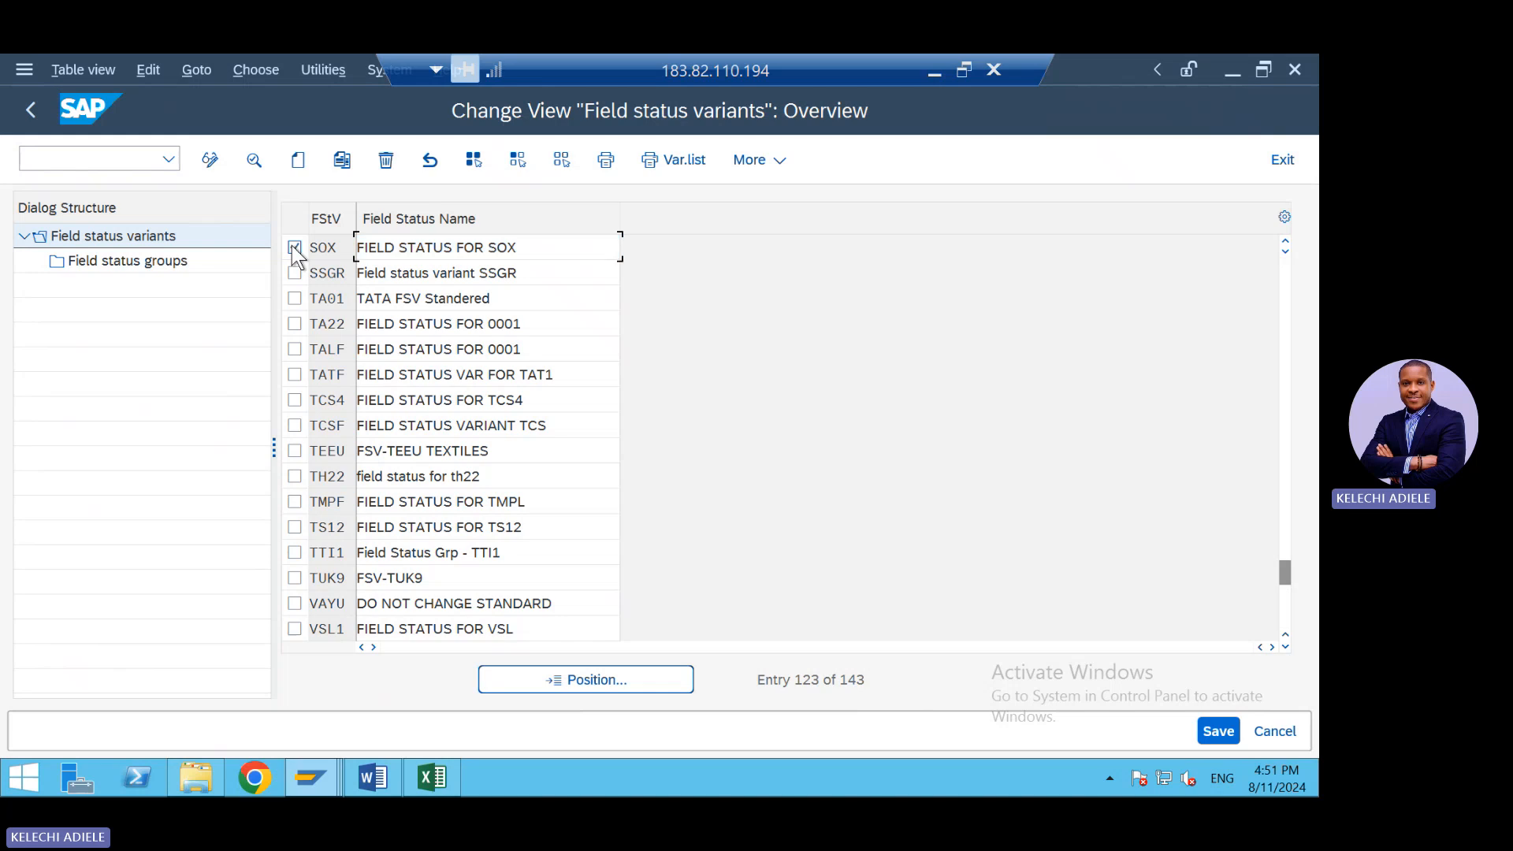
{"action": "double_click", "coordinate": [154, 261]}
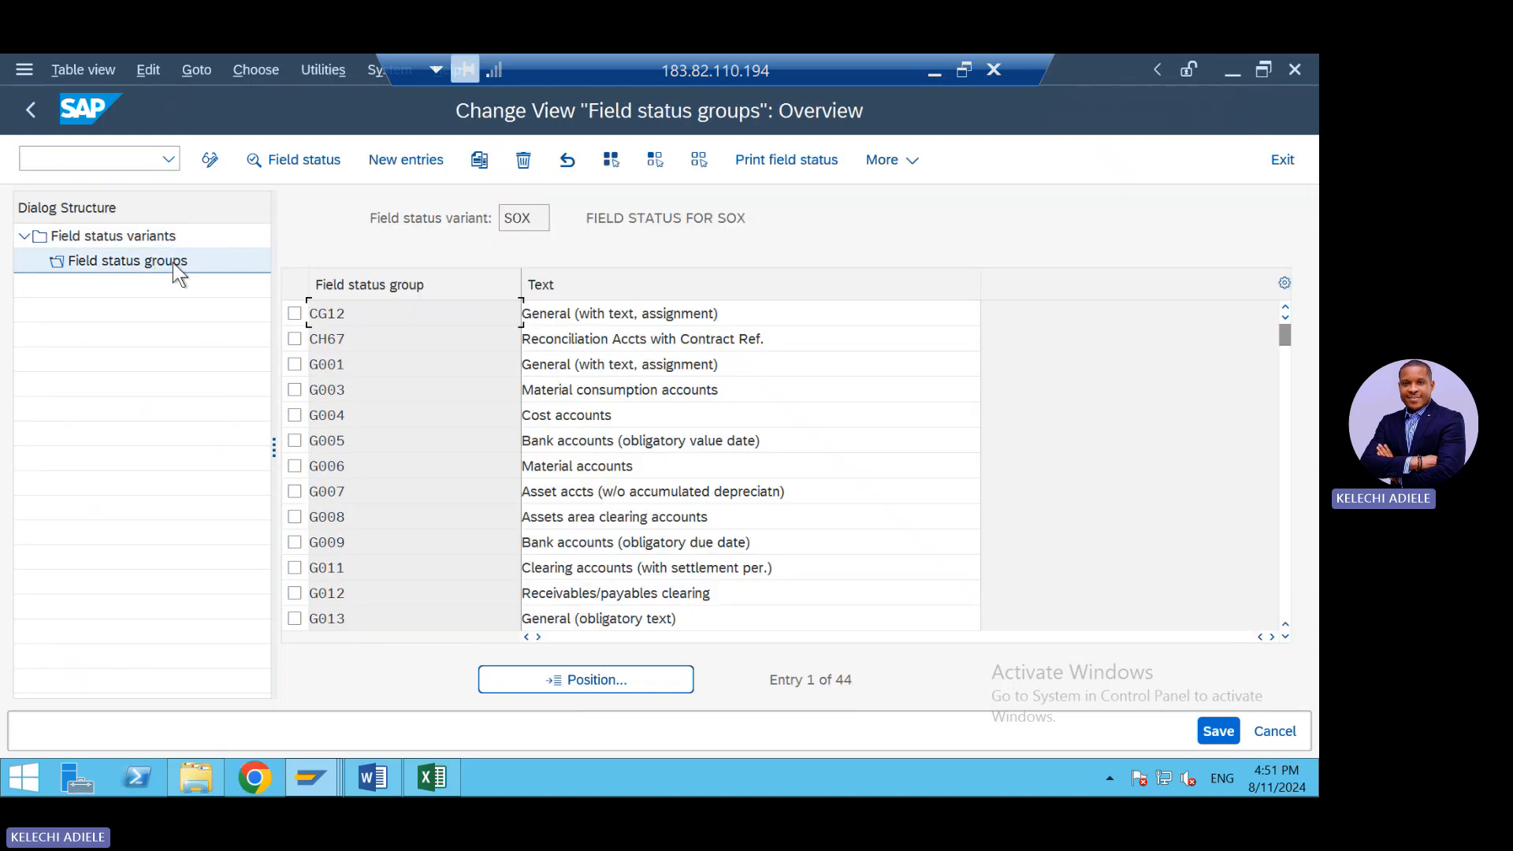
Open the General Data field settings of field status group G004, Cost accounts, in variant SOX.
{"action": "left_click", "coordinate": [294, 415]}
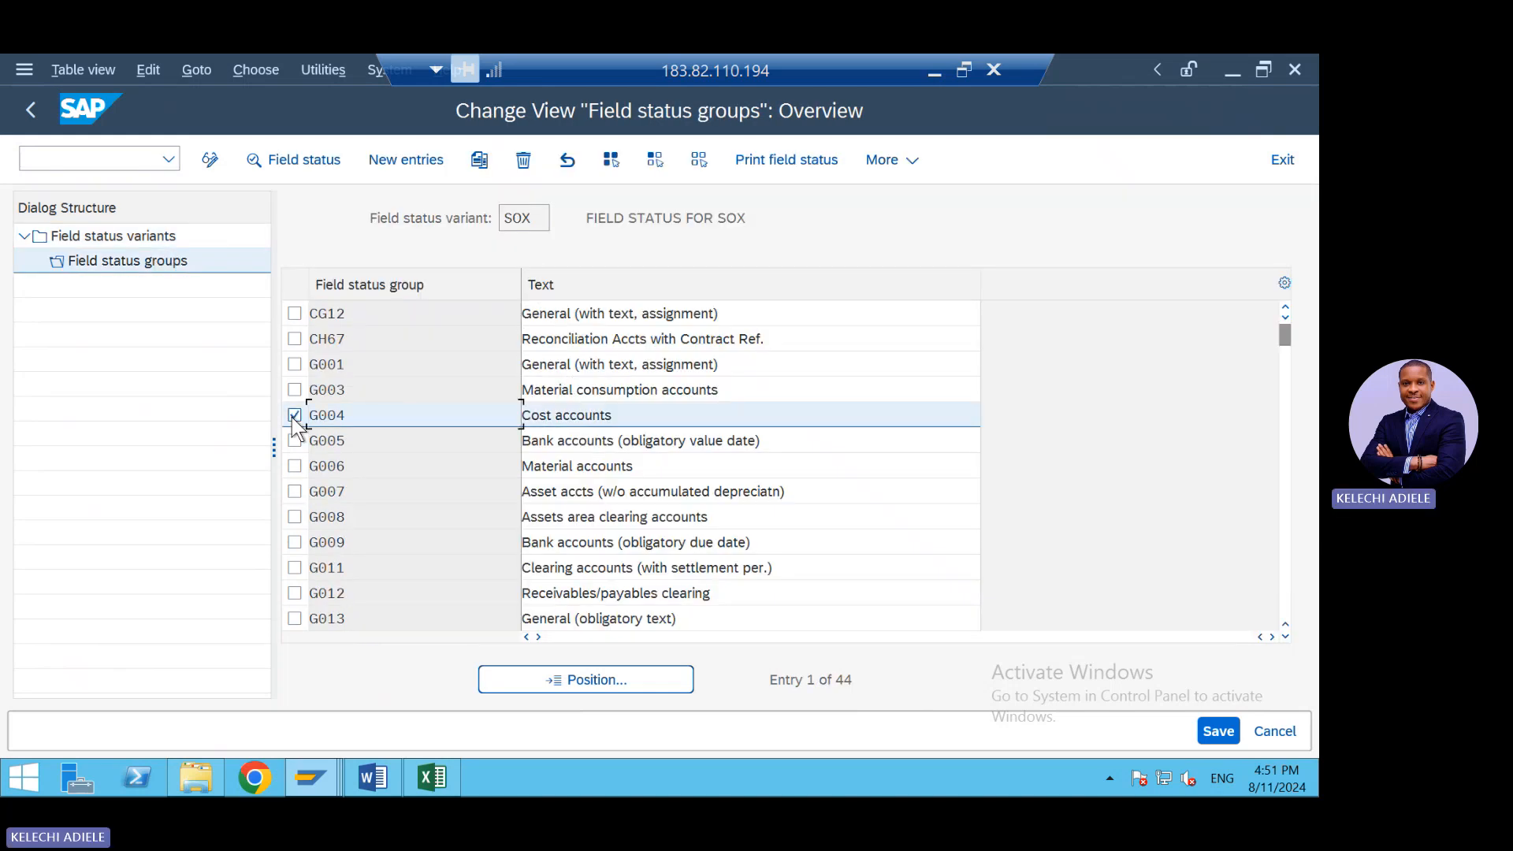
{"action": "double_click", "coordinate": [121, 262]}
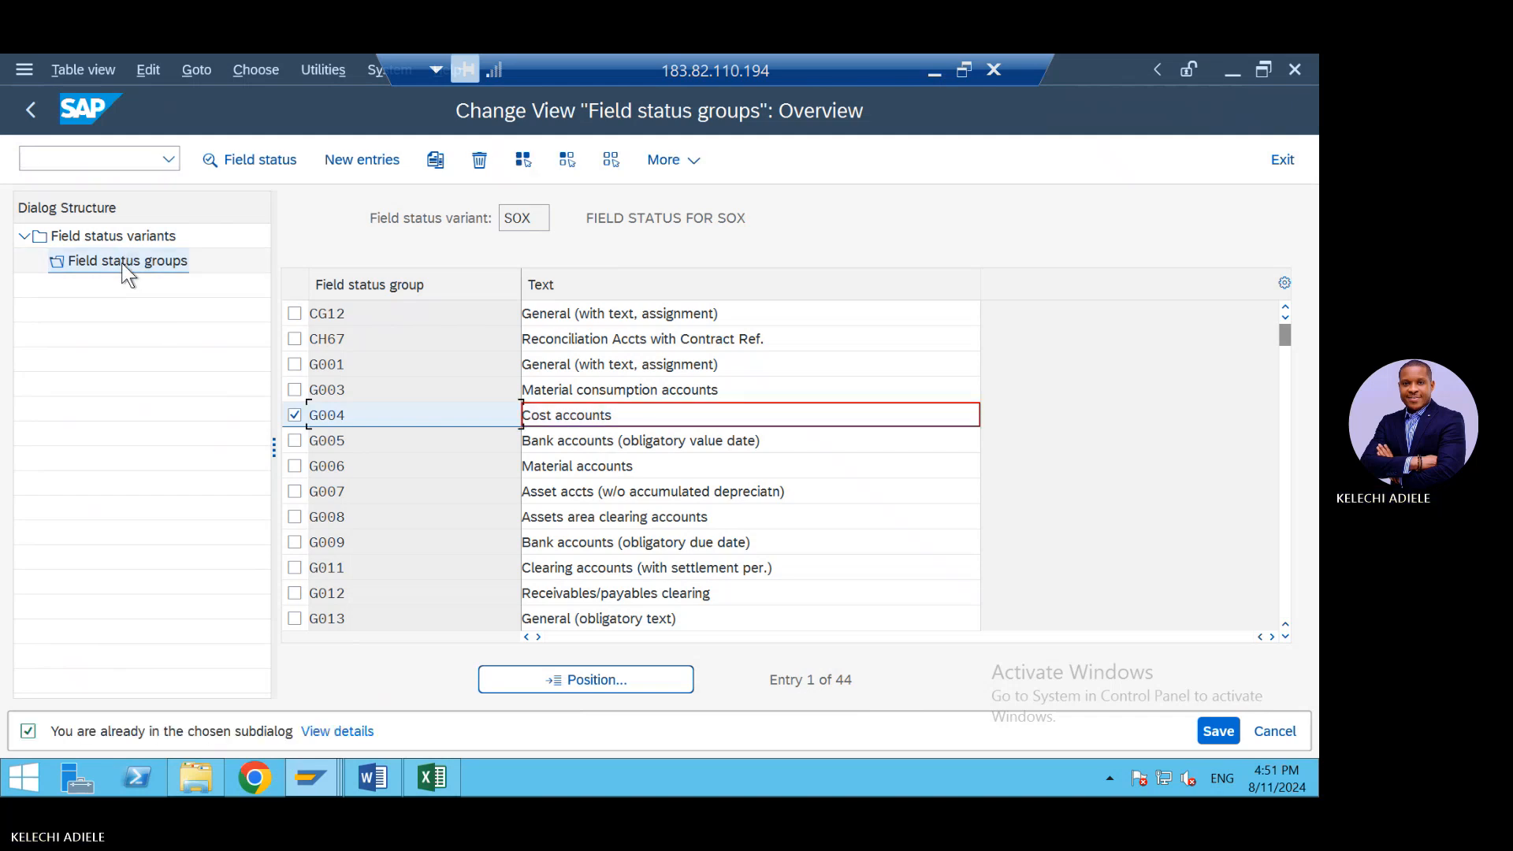
{"action": "double_click", "coordinate": [322, 416]}
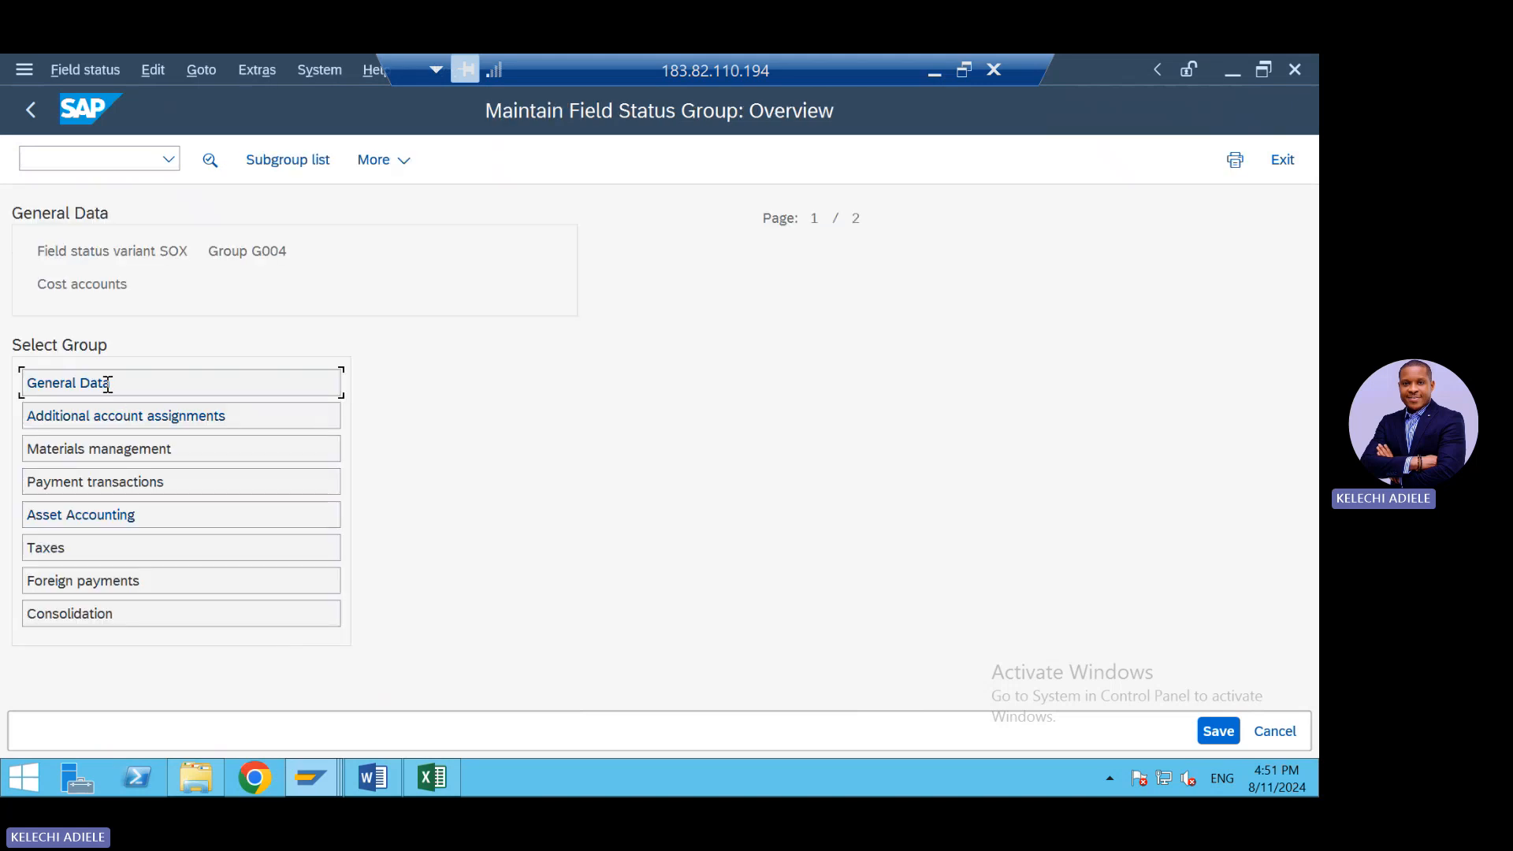
{"action": "double_click", "coordinate": [111, 390]}
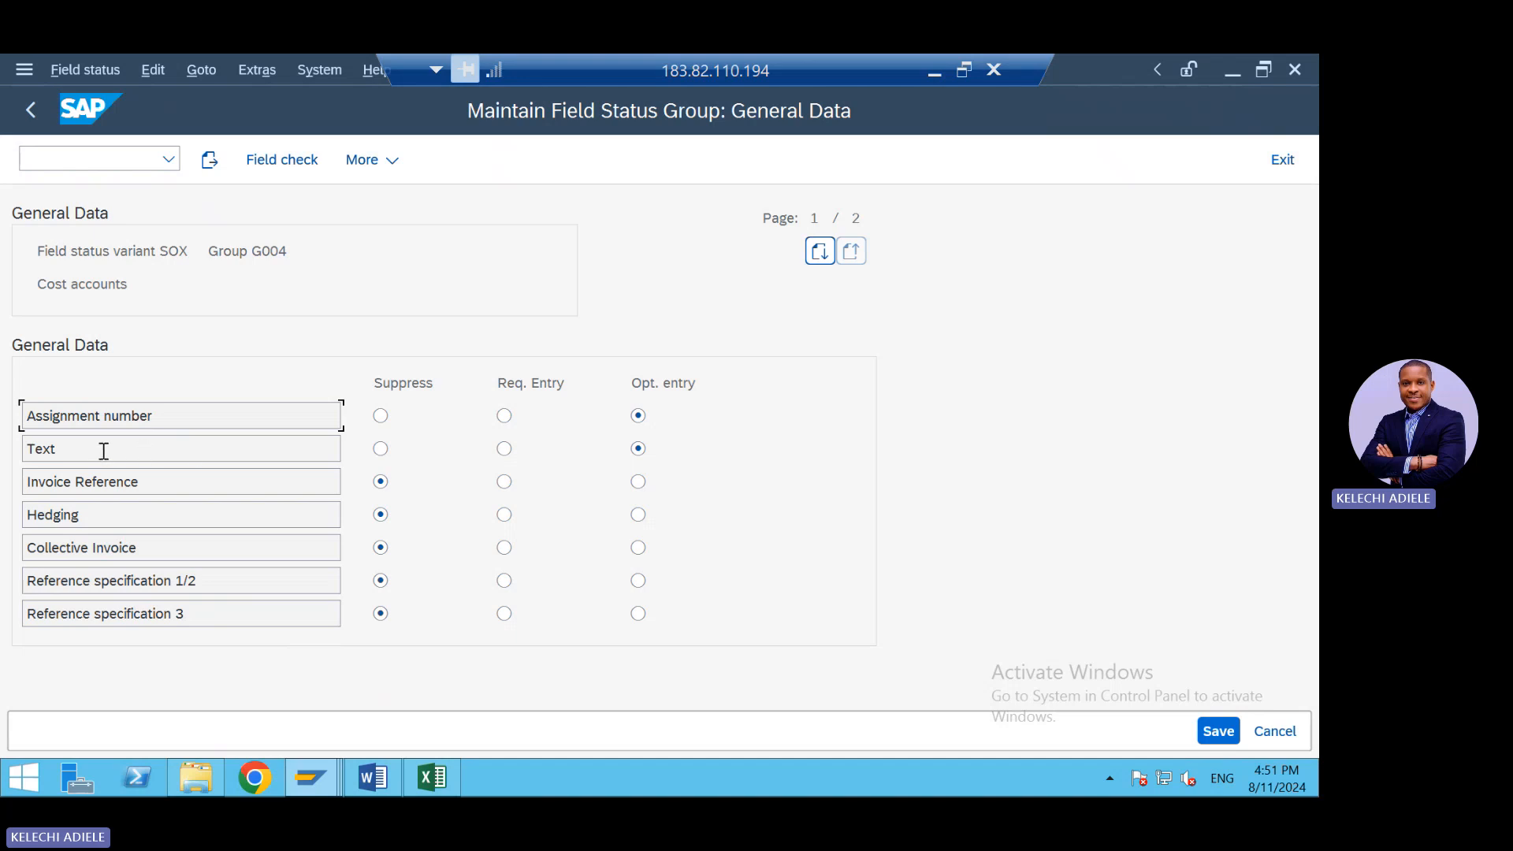
Open the vendor invoice entry in a new session with /ofb60 and place the cursor in its Text field.
{"action": "left_click", "coordinate": [127, 162]}
{"action": "type", "text": "/"}
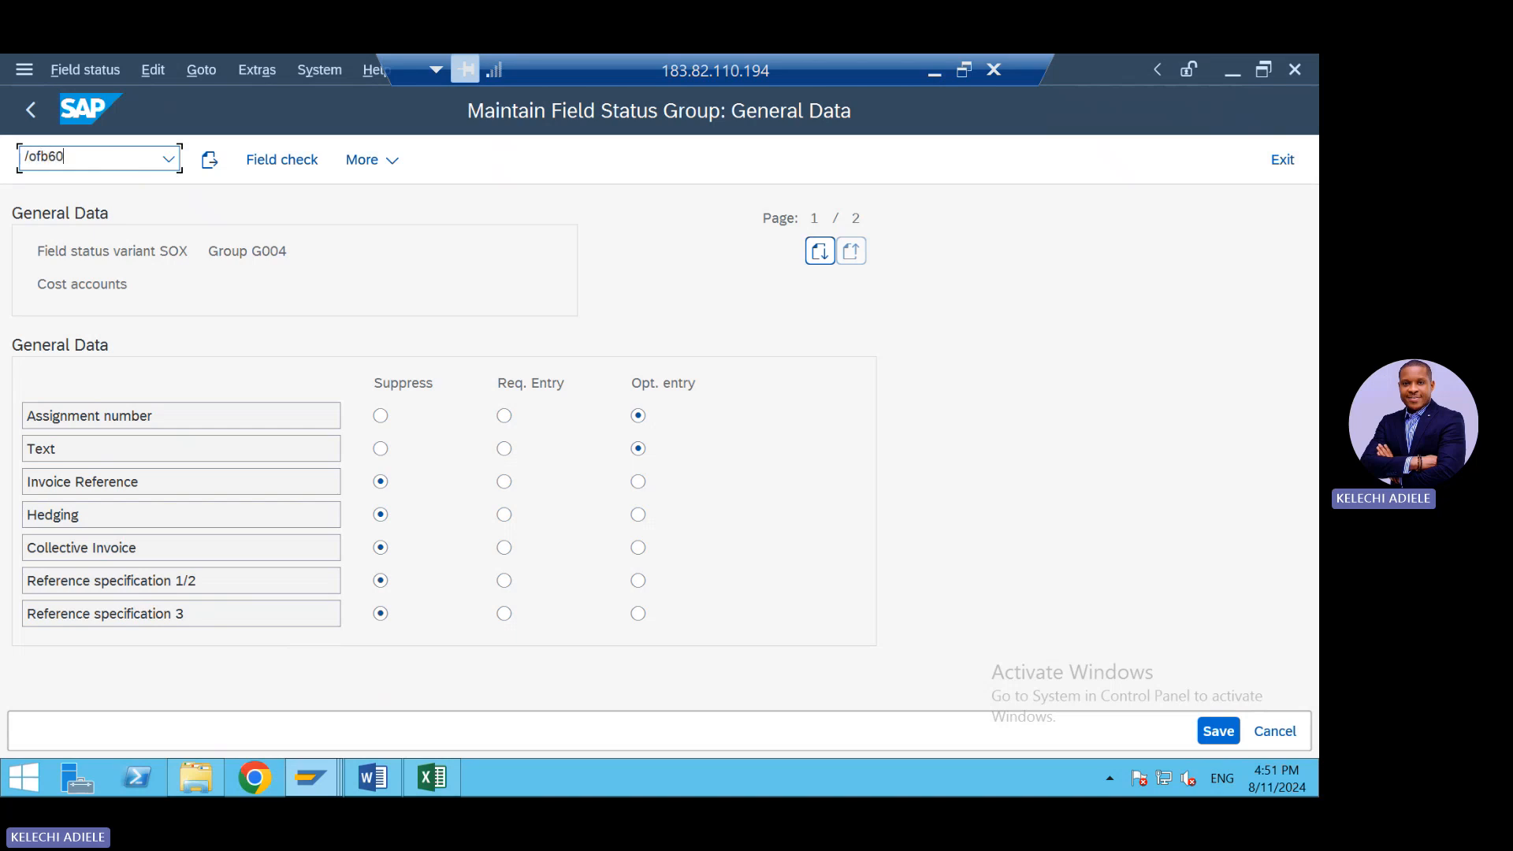
{"action": "type", "text": "ofb60"}
{"action": "key", "text": "Return"}
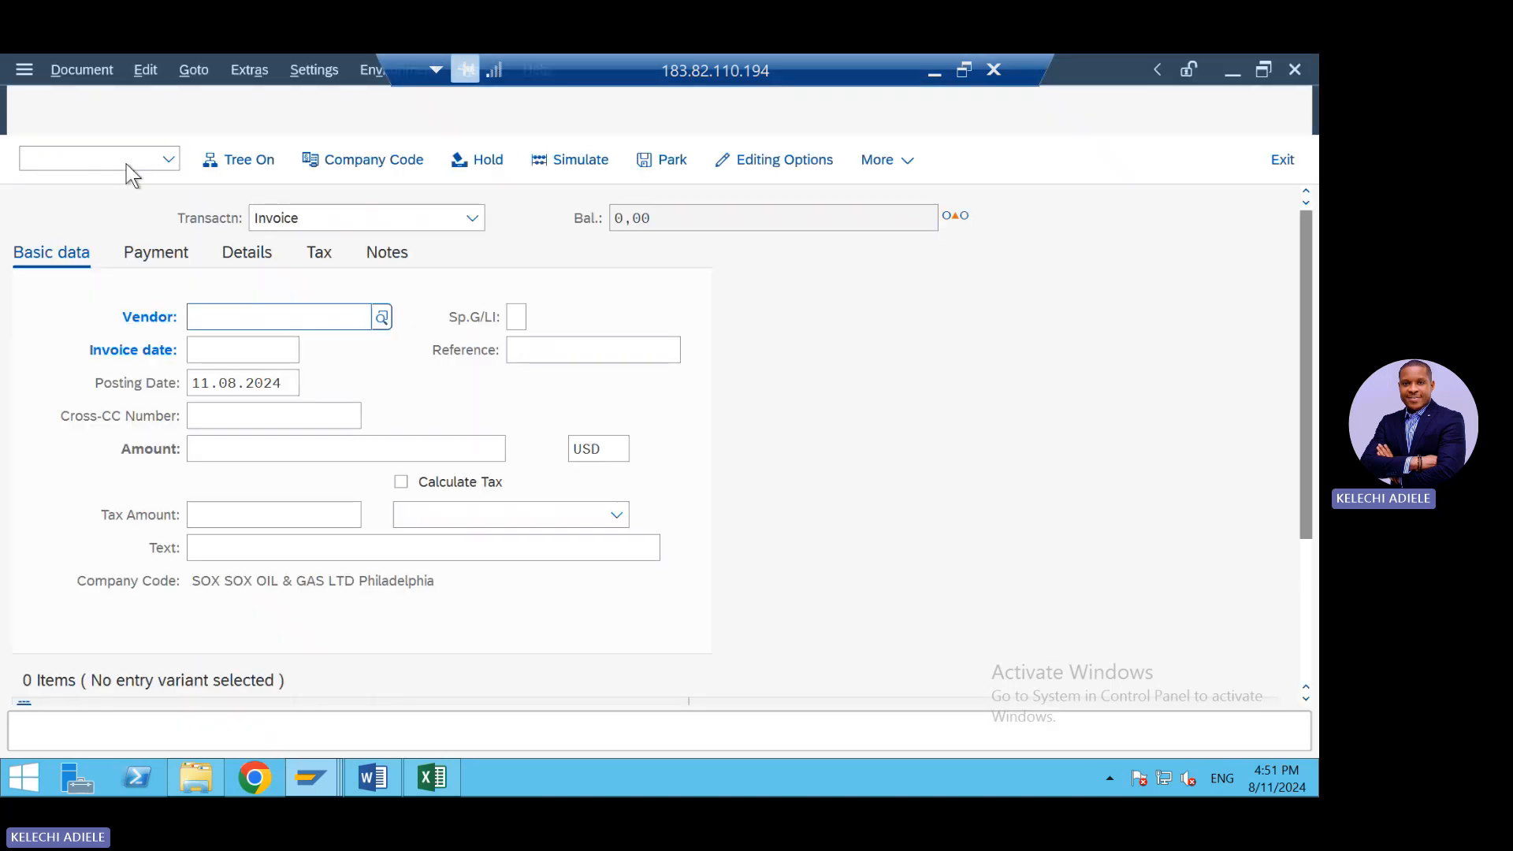
{"action": "left_click", "coordinate": [216, 552]}
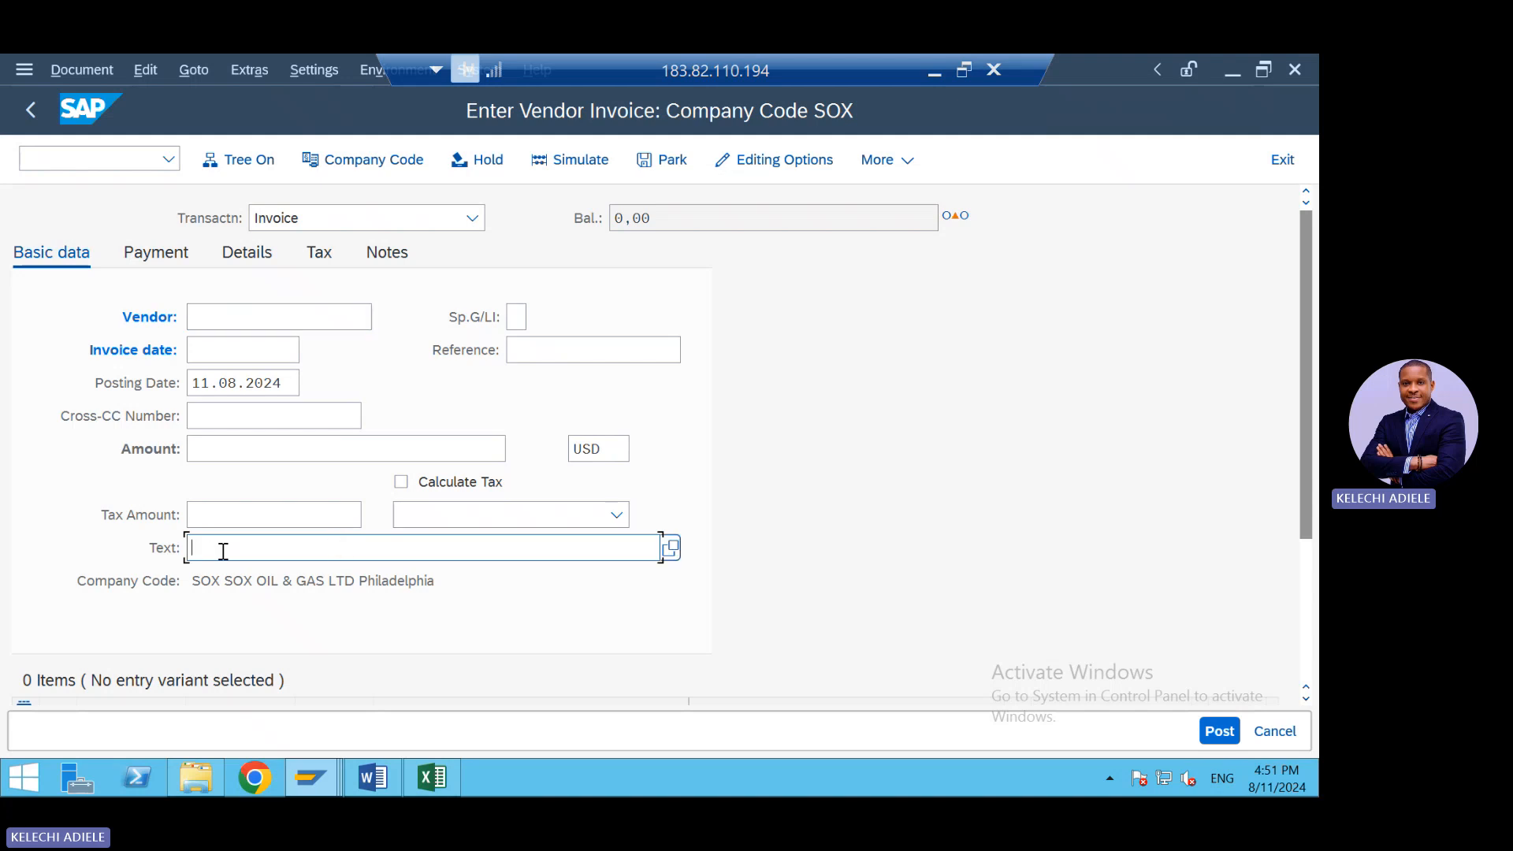
Return to the General Data settings of group G004, make Text a required entry, and save under the SOX OIL & GAS customizing request.
{"action": "left_click", "coordinate": [310, 765]}
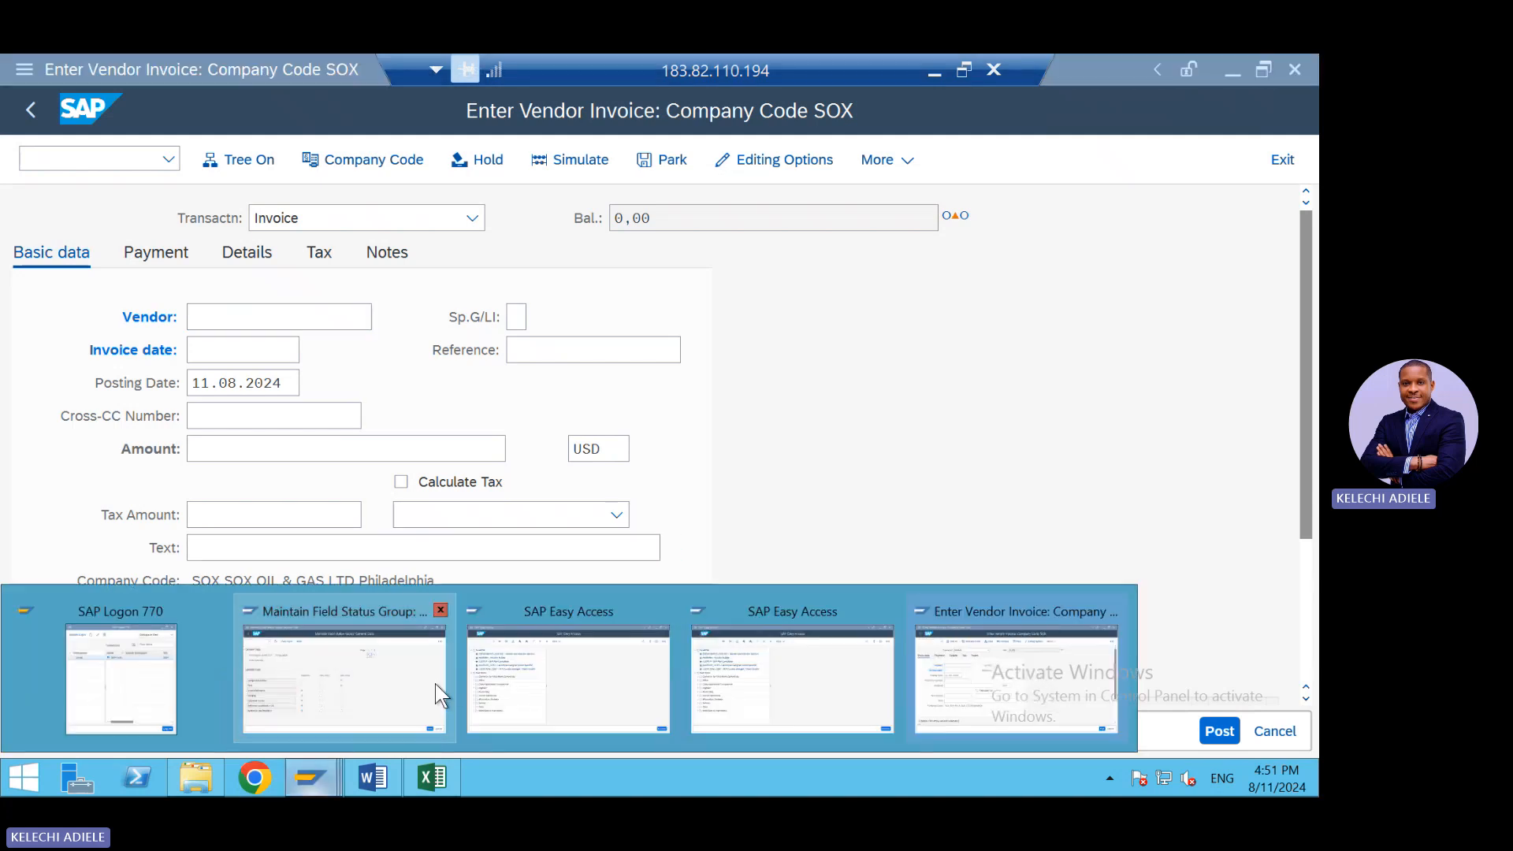
{"action": "left_click", "coordinate": [377, 694]}
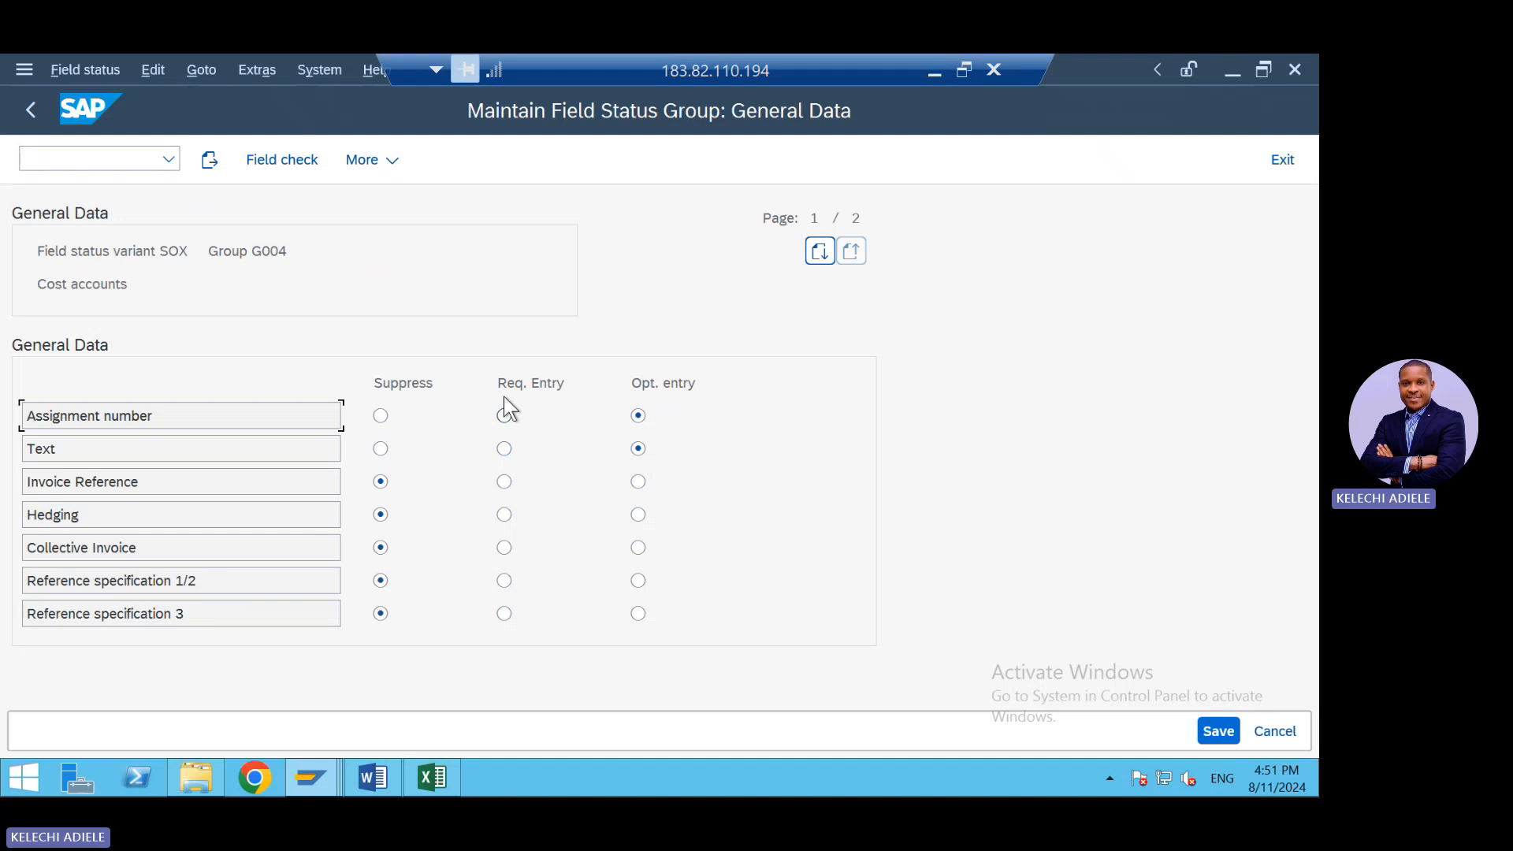
{"action": "left_click", "coordinate": [504, 448]}
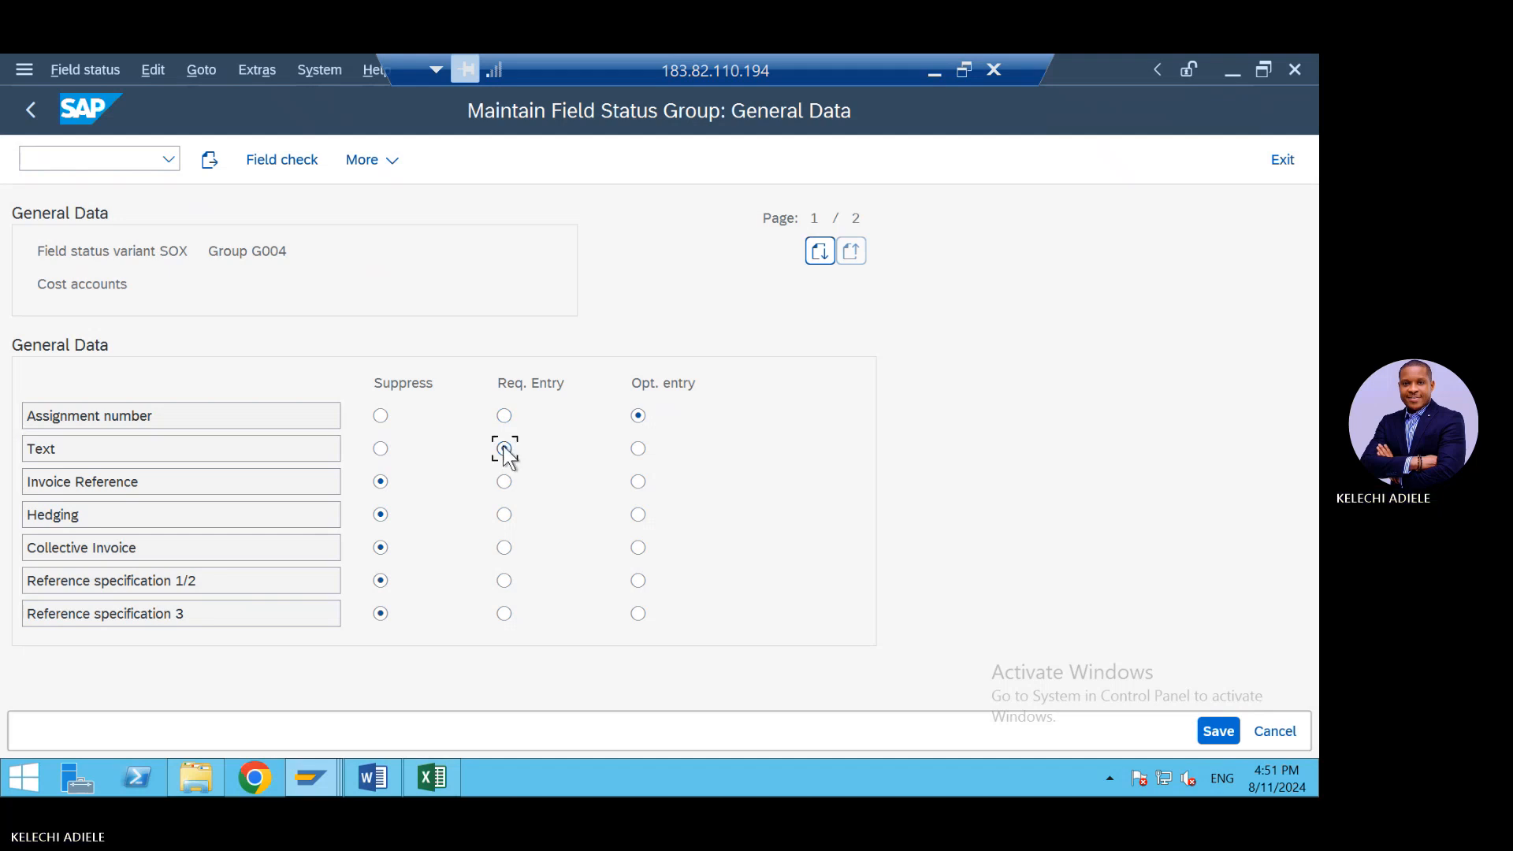
{"action": "left_click", "coordinate": [1218, 731]}
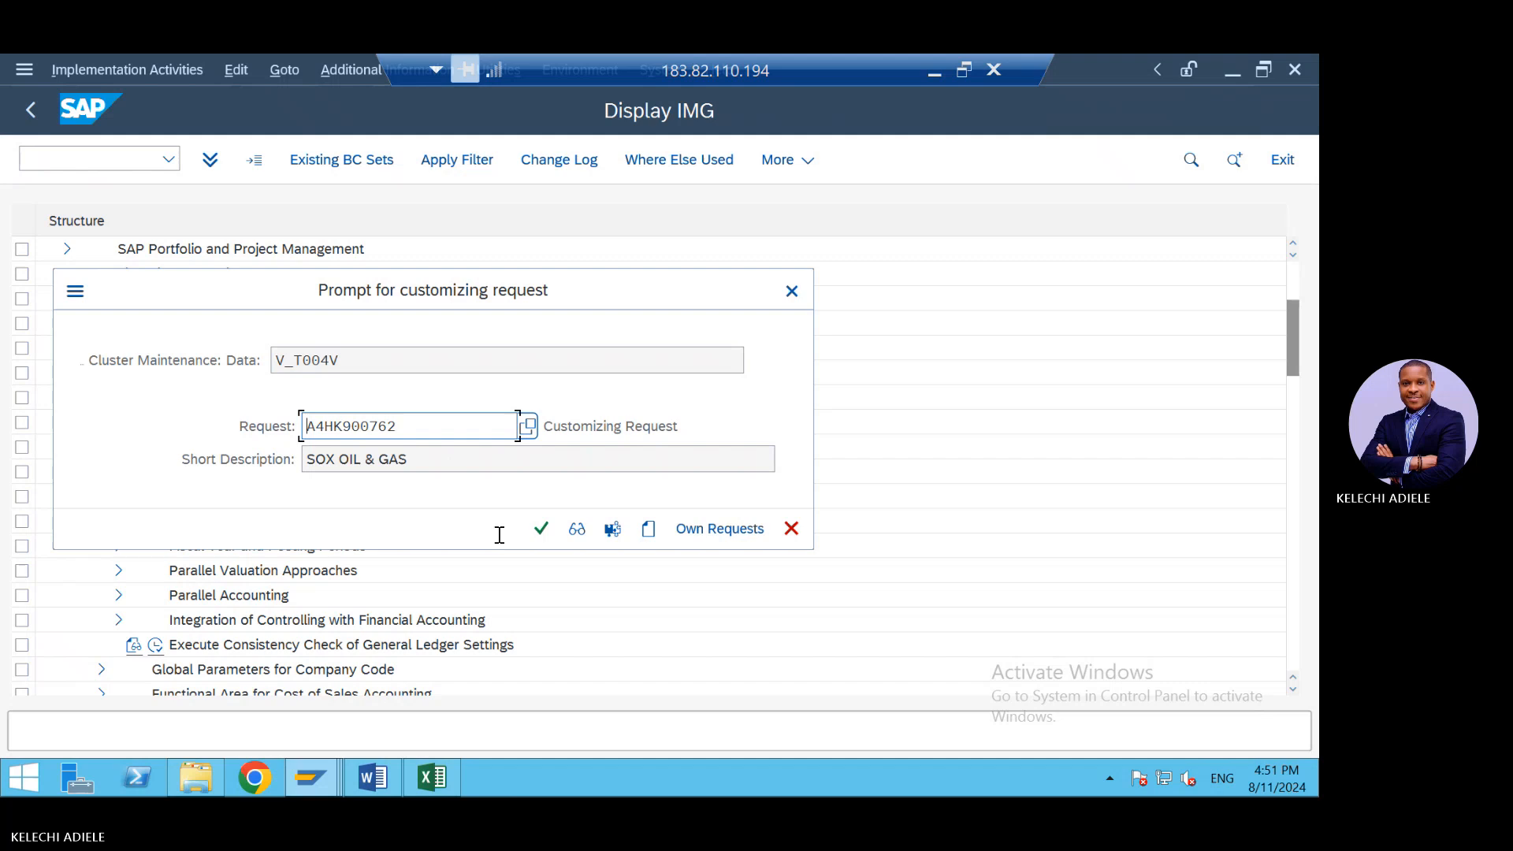
{"action": "left_click", "coordinate": [544, 529]}
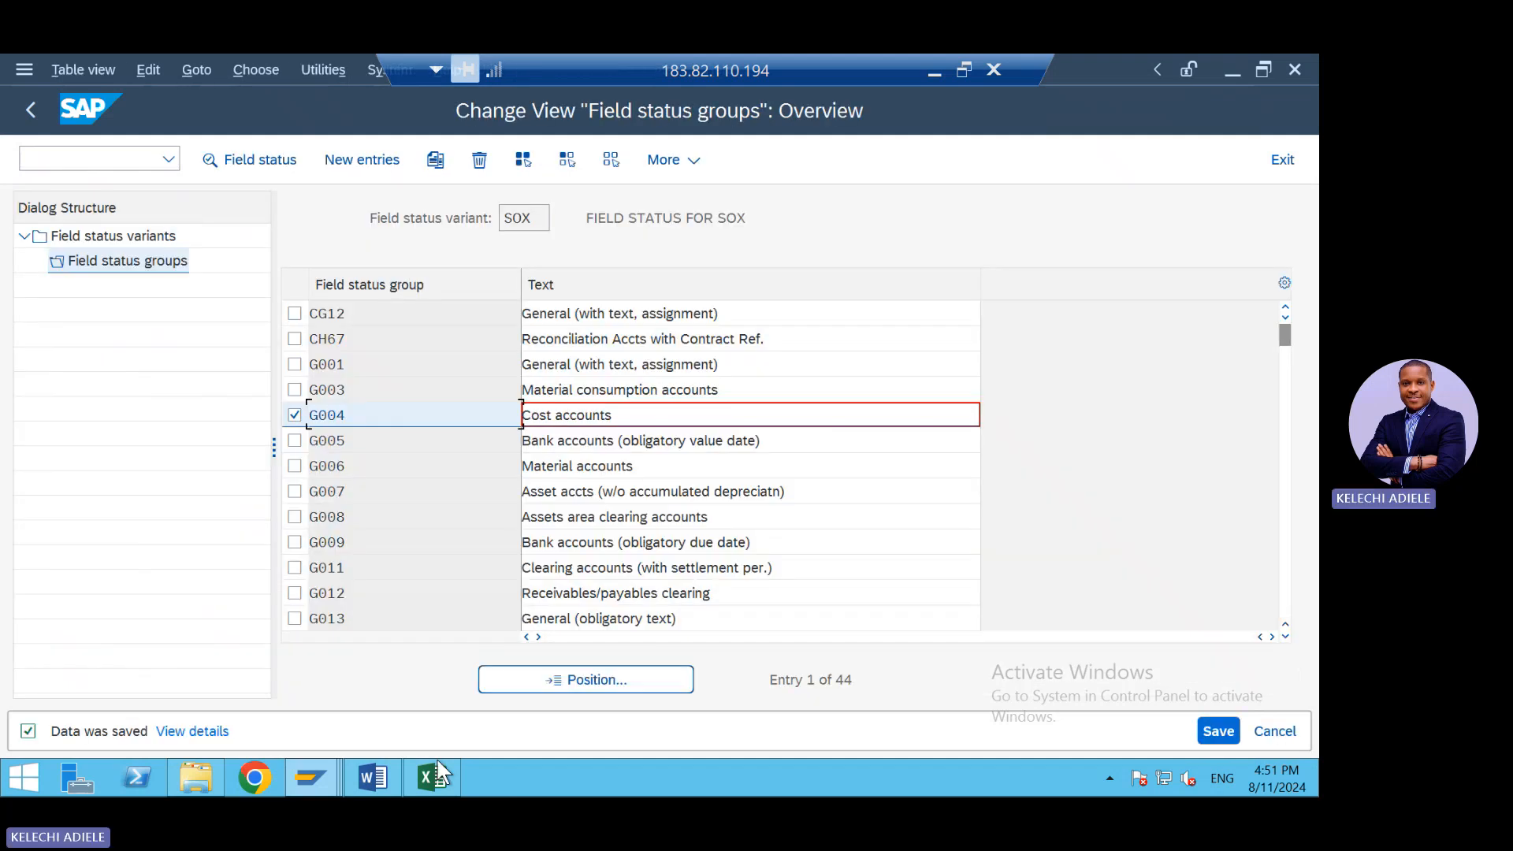
Return to the open vendor invoice session, exit it discarding its data, and start a fresh invoice entry with fb60.
{"action": "left_click", "coordinate": [312, 778]}
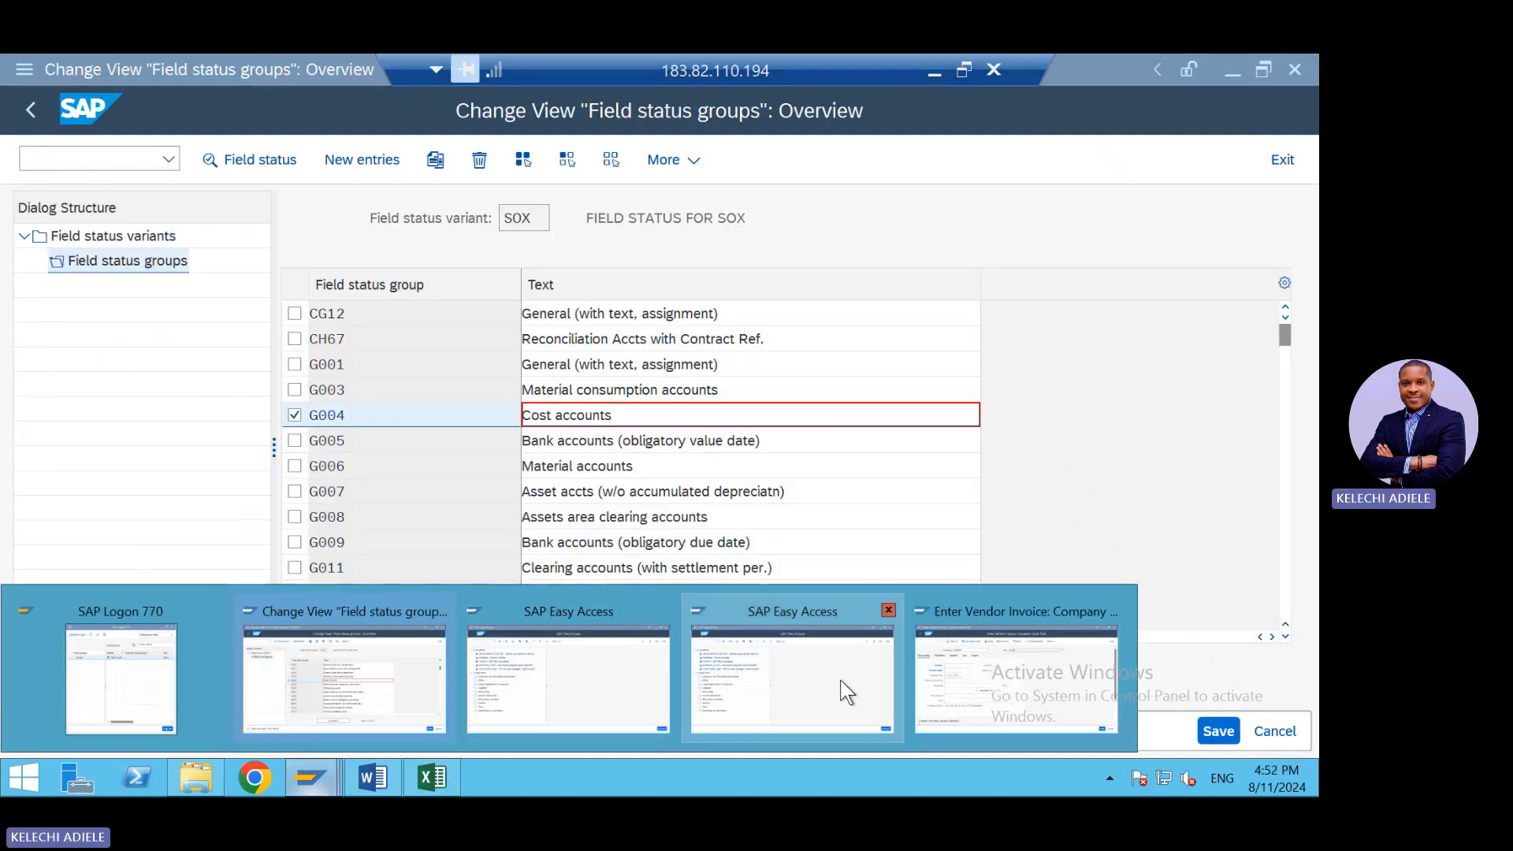
{"action": "left_click", "coordinate": [942, 681]}
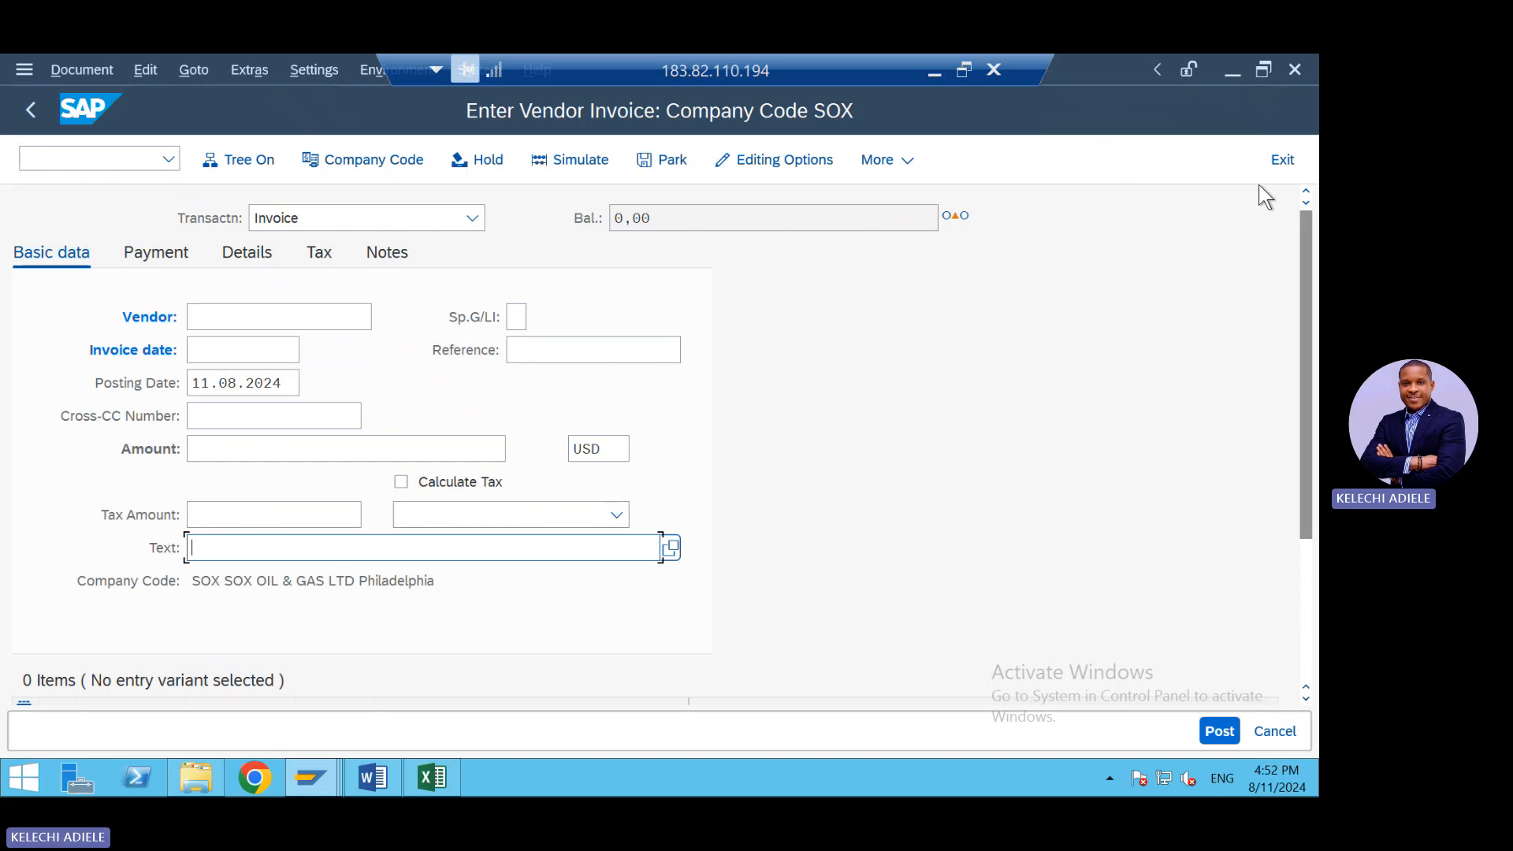
{"action": "left_click", "coordinate": [1282, 162]}
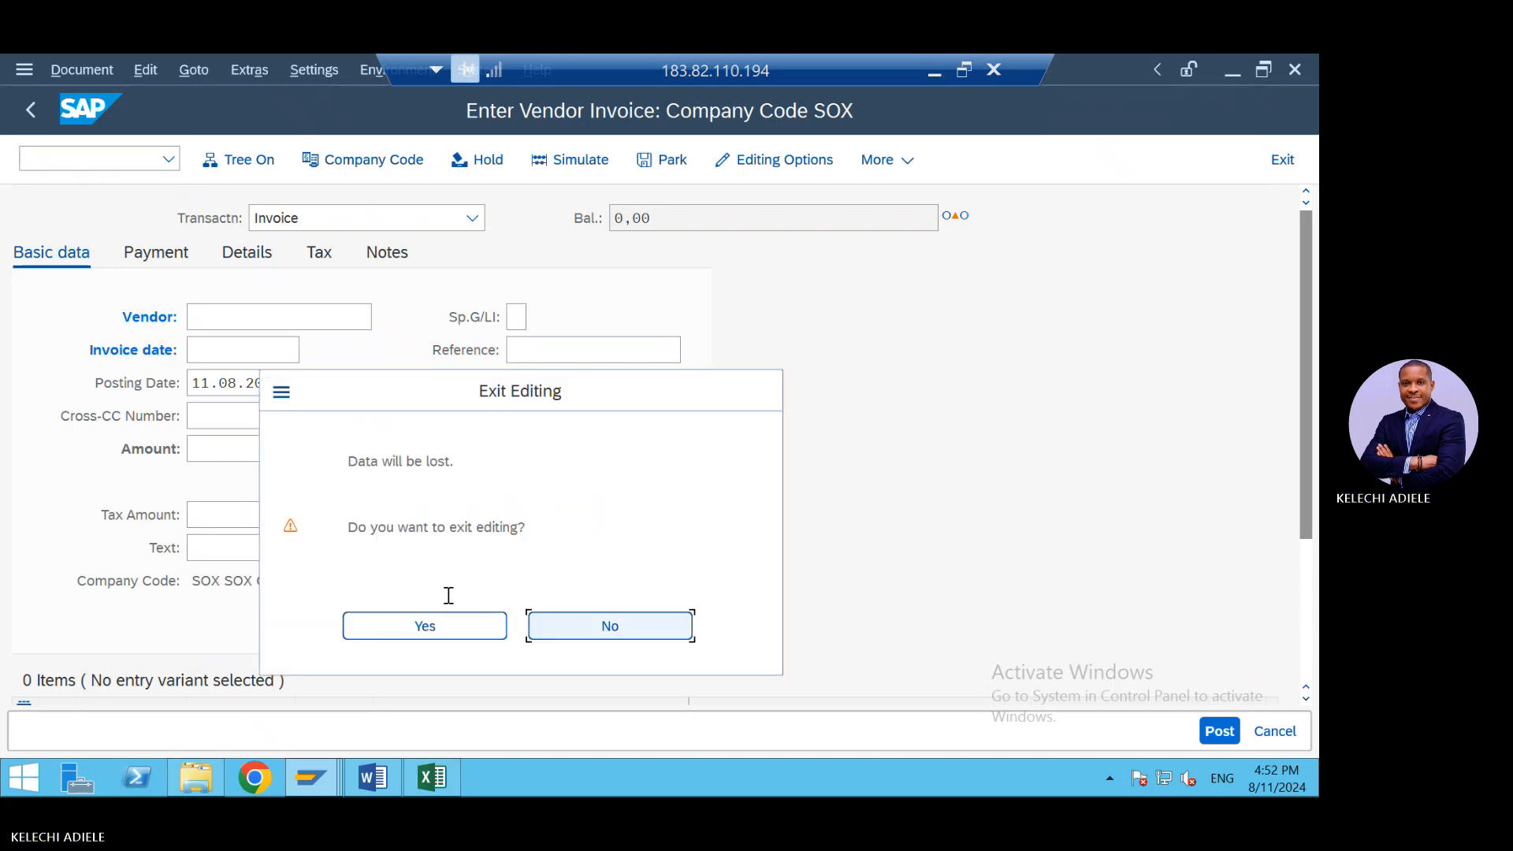
{"action": "left_click", "coordinate": [430, 627]}
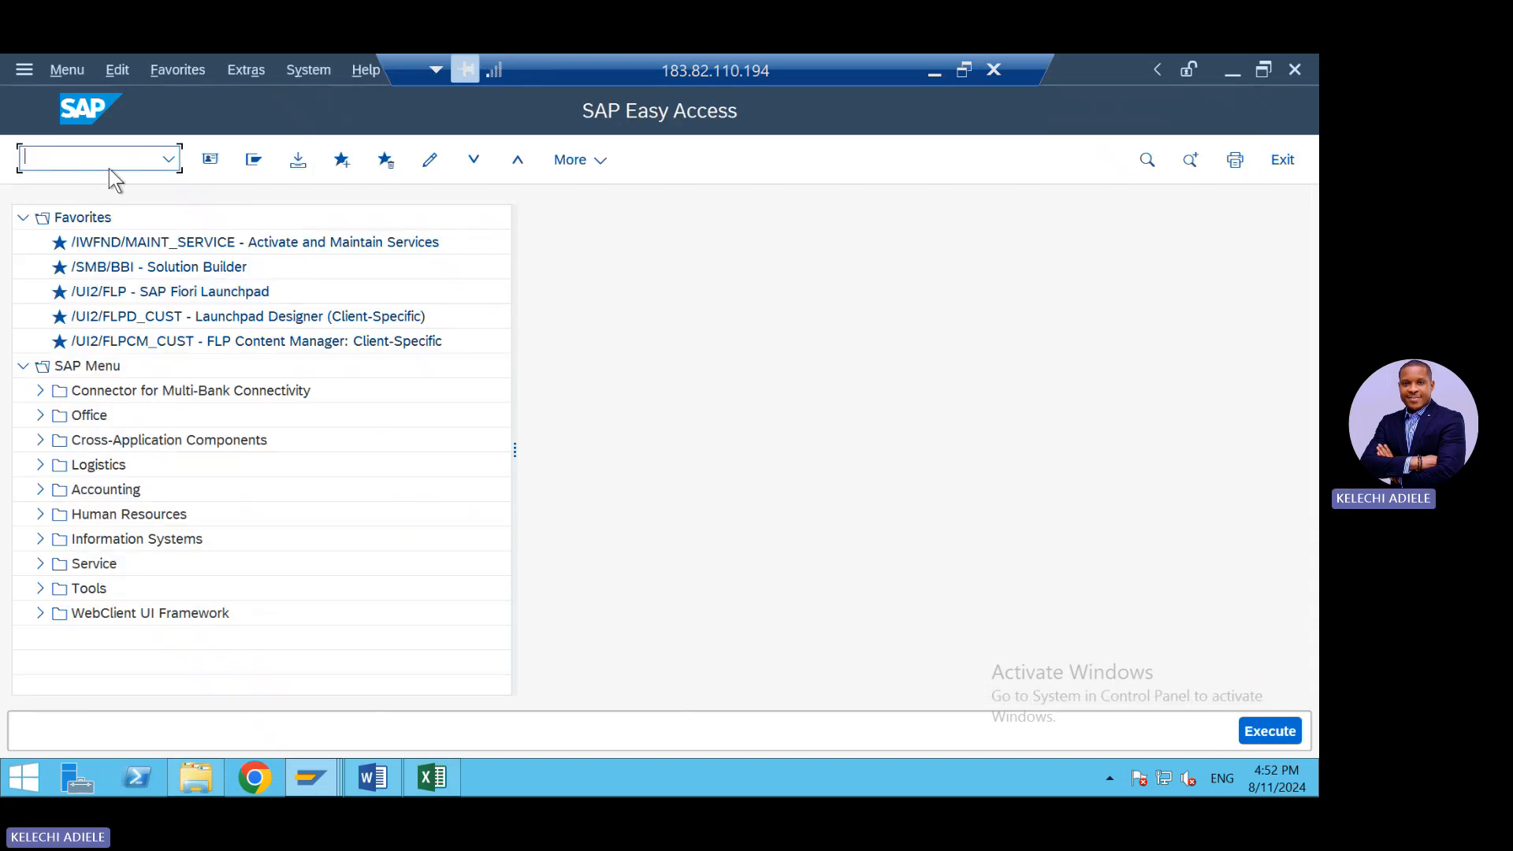
{"action": "type", "text": "fb60"}
{"action": "key", "text": "Return"}
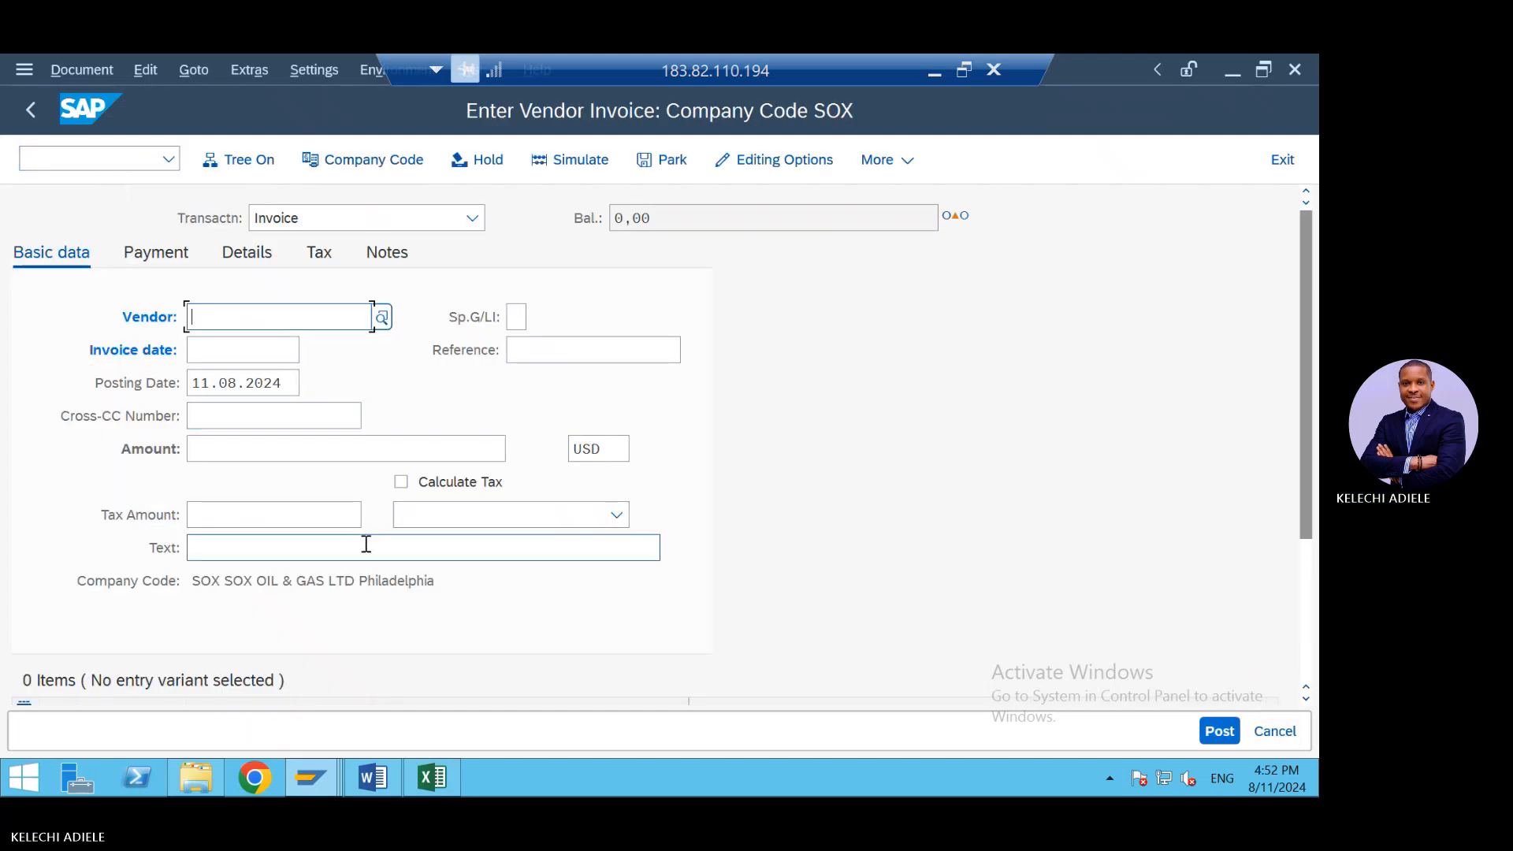
Enter the vendor number and the invoice date 09.08.2024 in the invoice's basic data, leaving the Text field empty.
{"action": "left_click", "coordinate": [367, 546]}
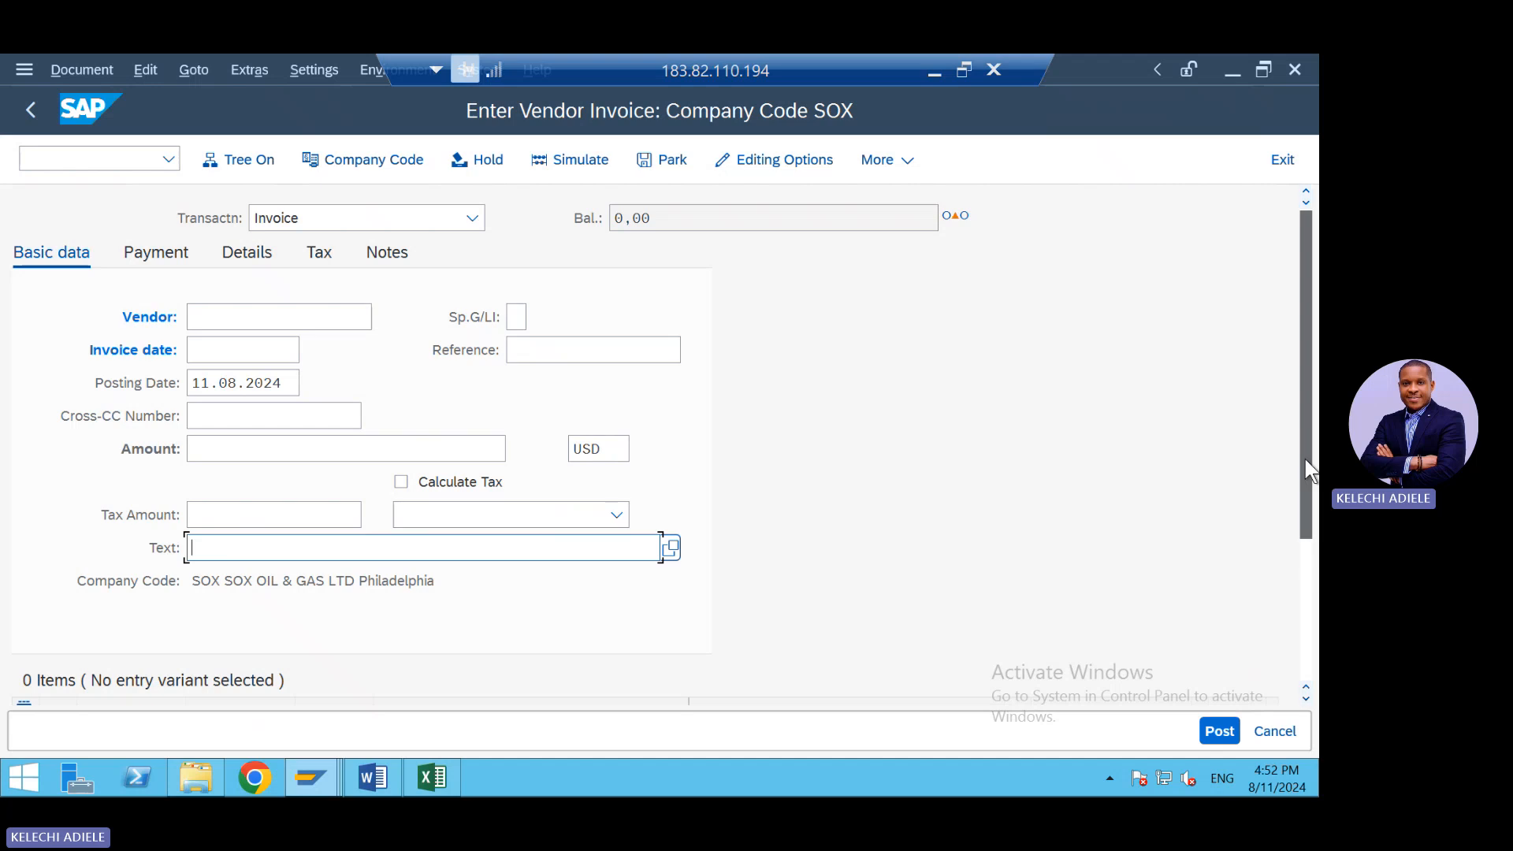
{"action": "scroll", "coordinate": [1307, 457], "scroll_direction": "down", "scroll_amount": 3}
{"action": "scroll", "coordinate": [1313, 436], "scroll_direction": "up", "scroll_amount": 1}
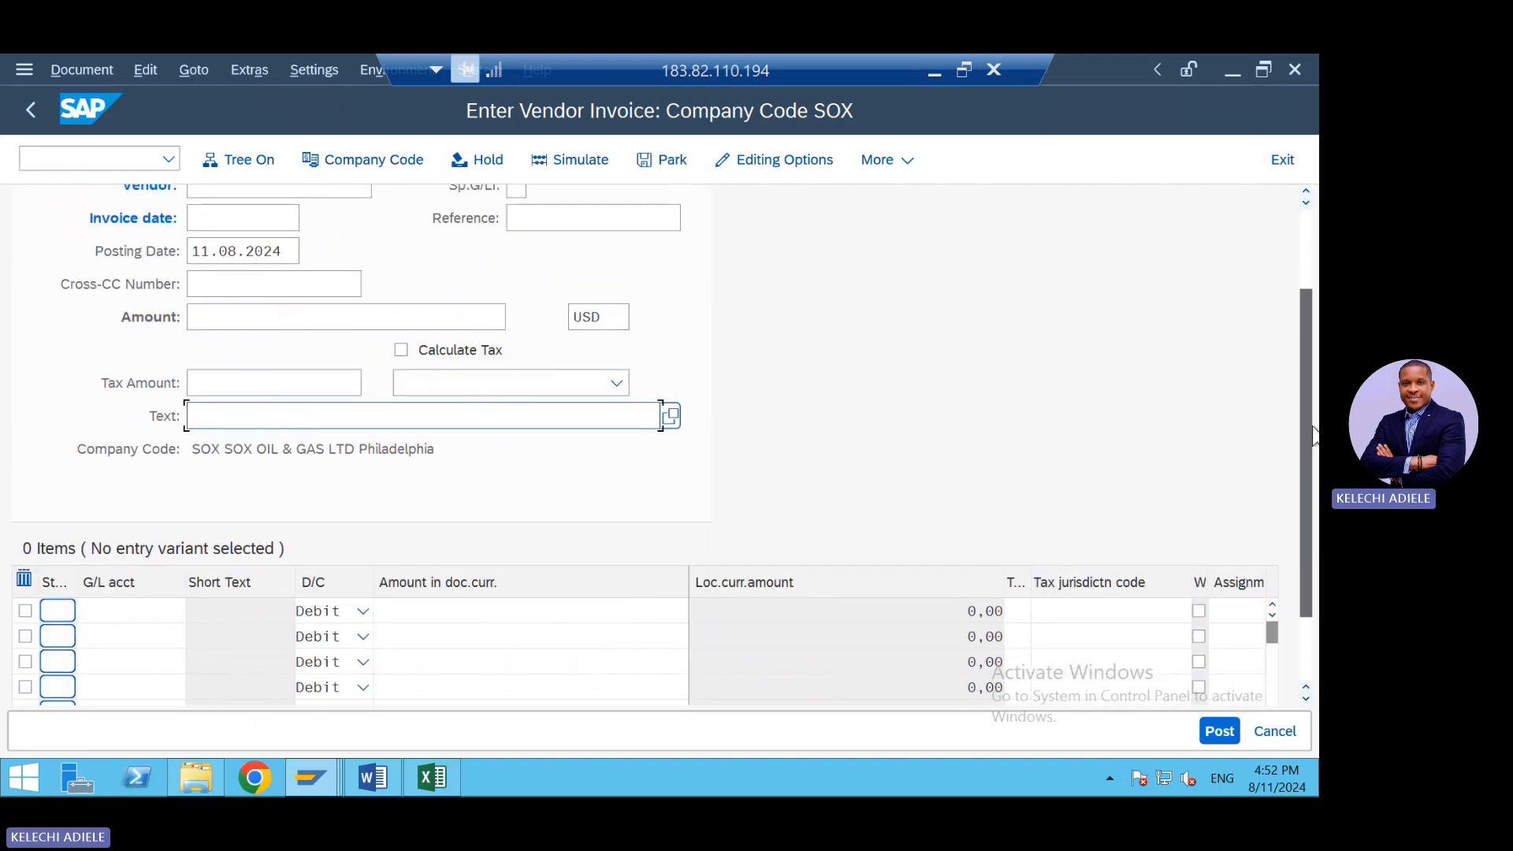
{"action": "scroll", "coordinate": [1314, 435], "scroll_direction": "up", "scroll_amount": 1}
{"action": "left_click", "coordinate": [335, 215]}
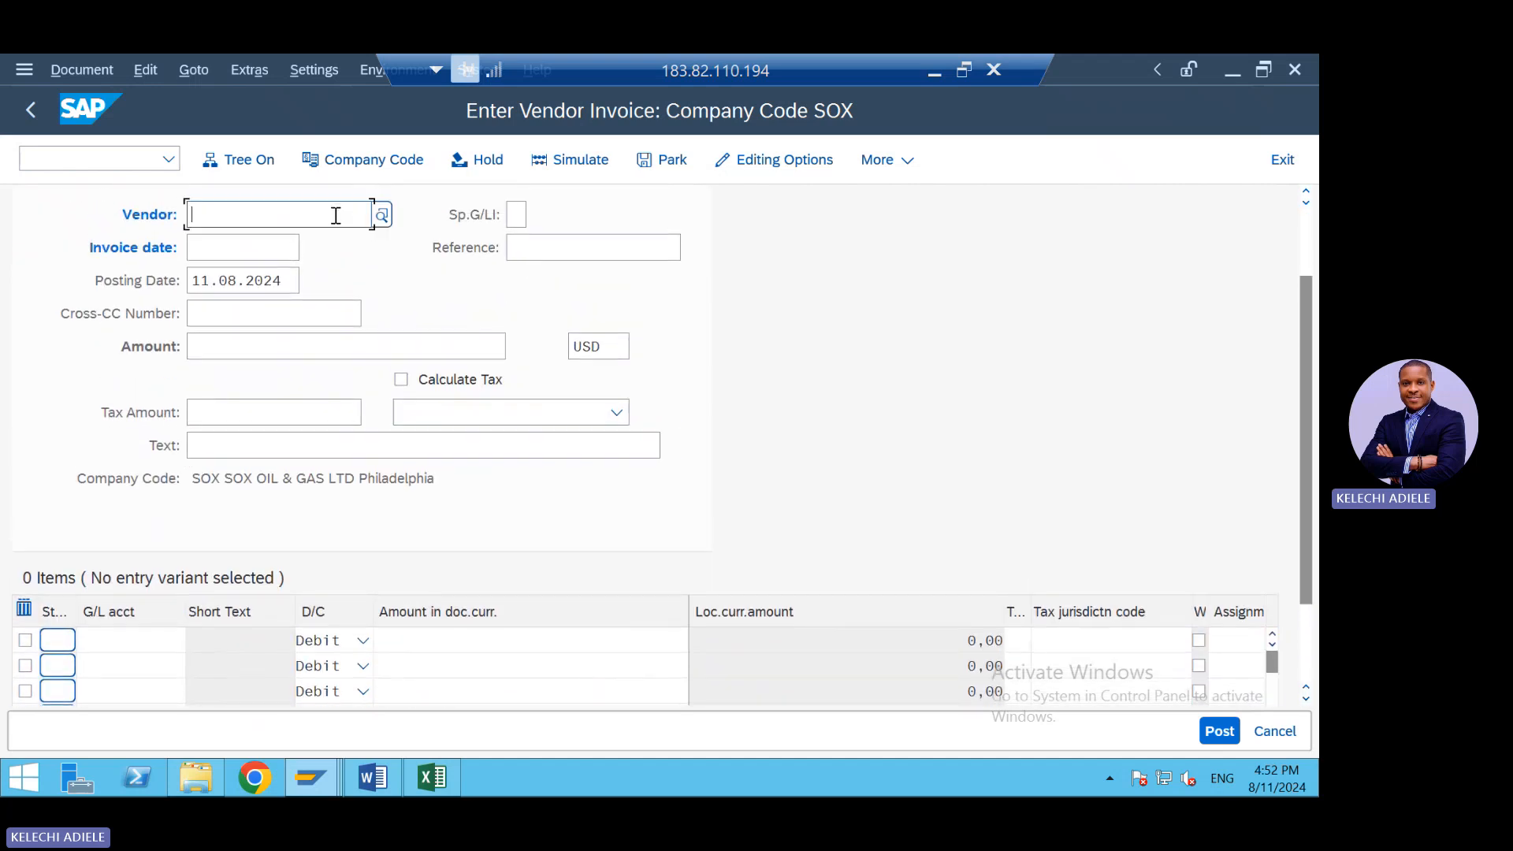
{"action": "left_click", "coordinate": [276, 253]}
{"action": "left_click", "coordinate": [273, 252]}
{"action": "left_click", "coordinate": [268, 278]}
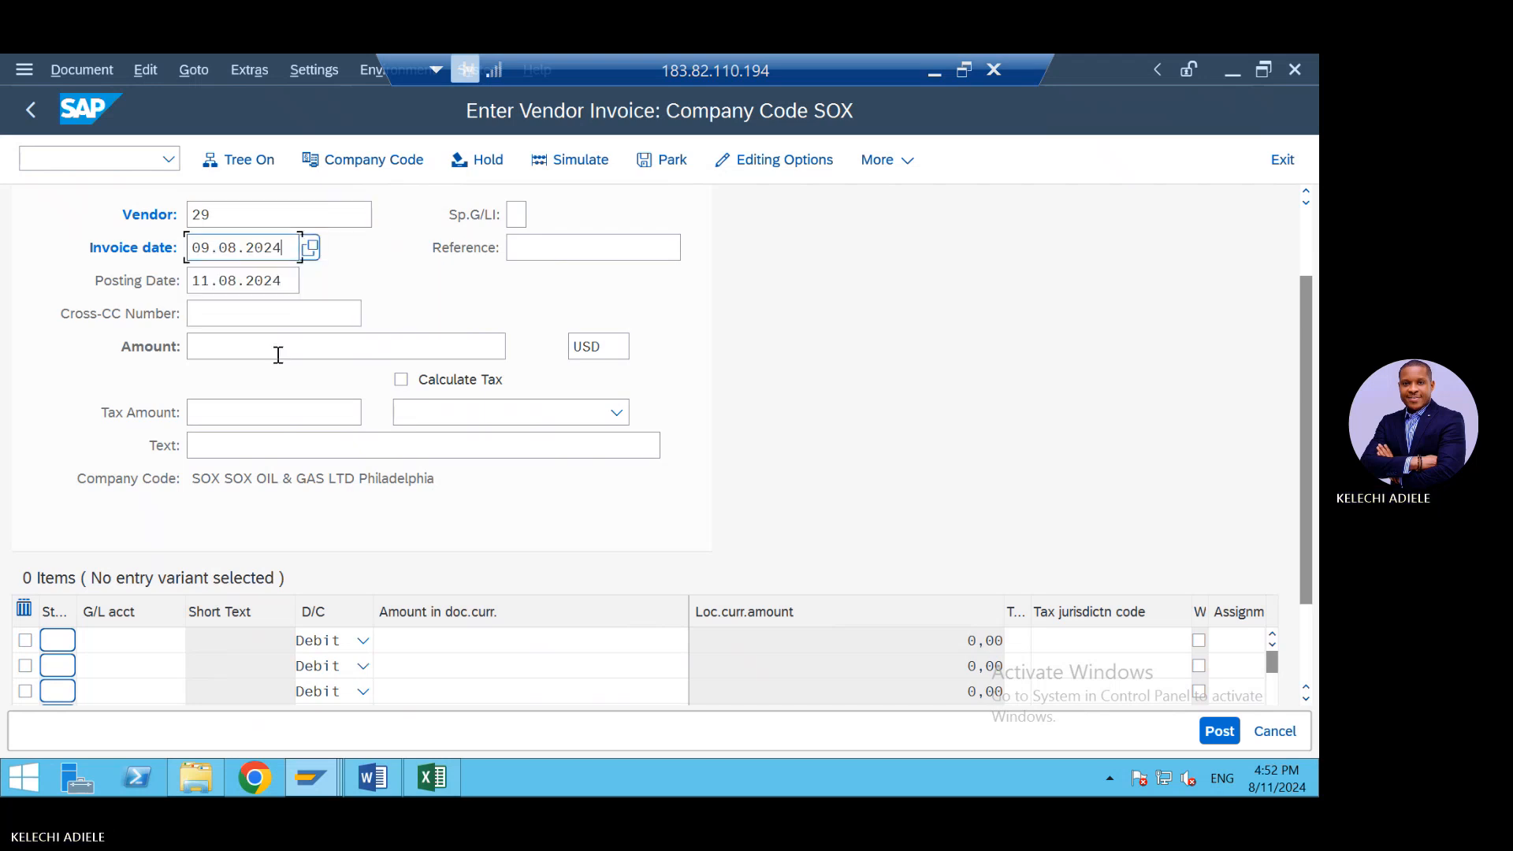
{"action": "left_click", "coordinate": [268, 446]}
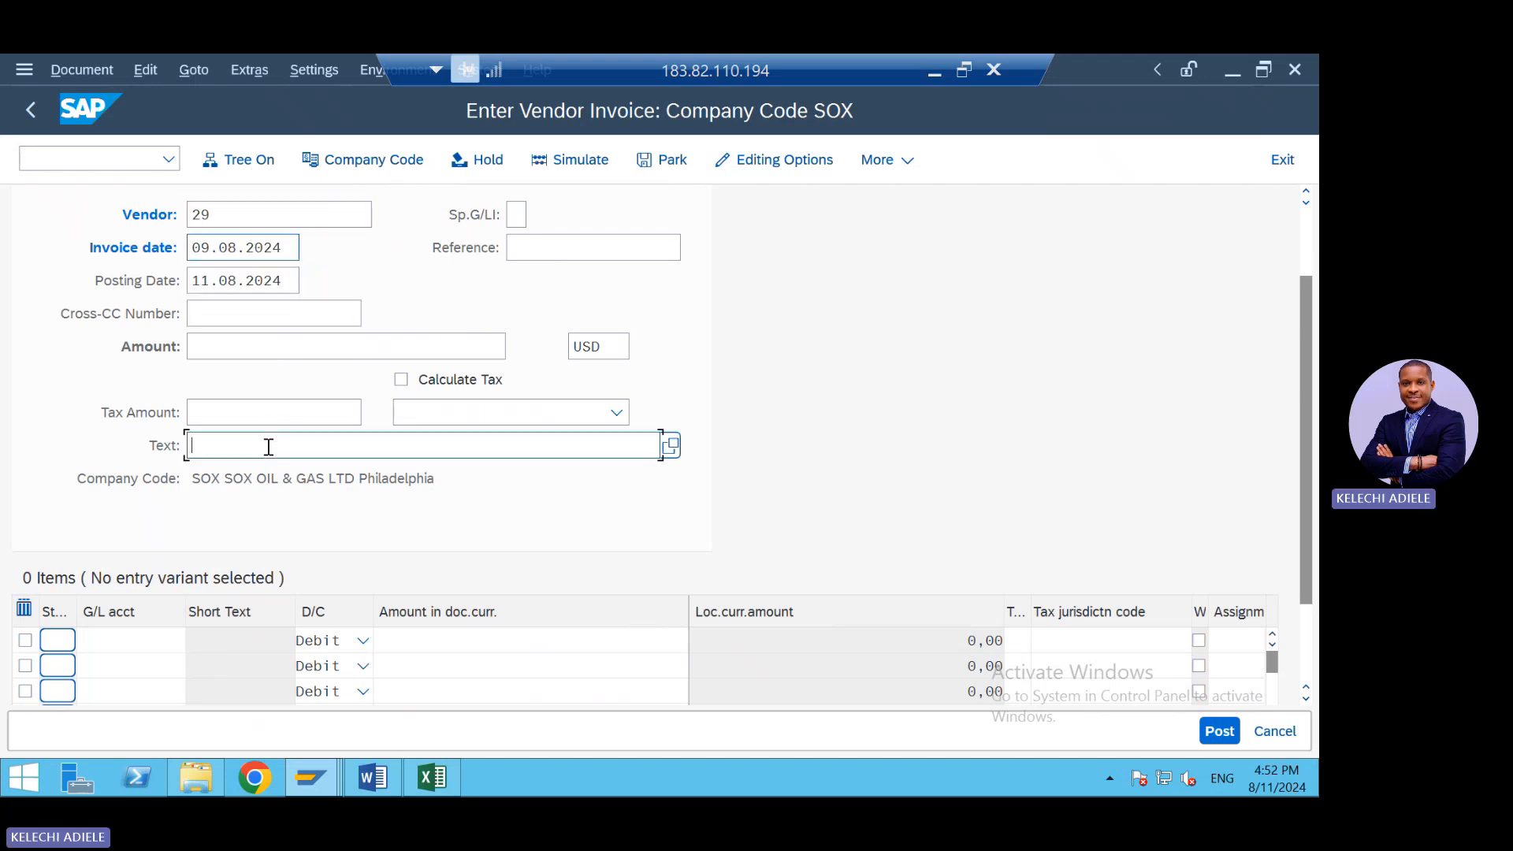
Set the invoice amount to 1000 USD, add a 1000 debit line on G/L account 4002, and validate the entry.
{"action": "left_click", "coordinate": [167, 640]}
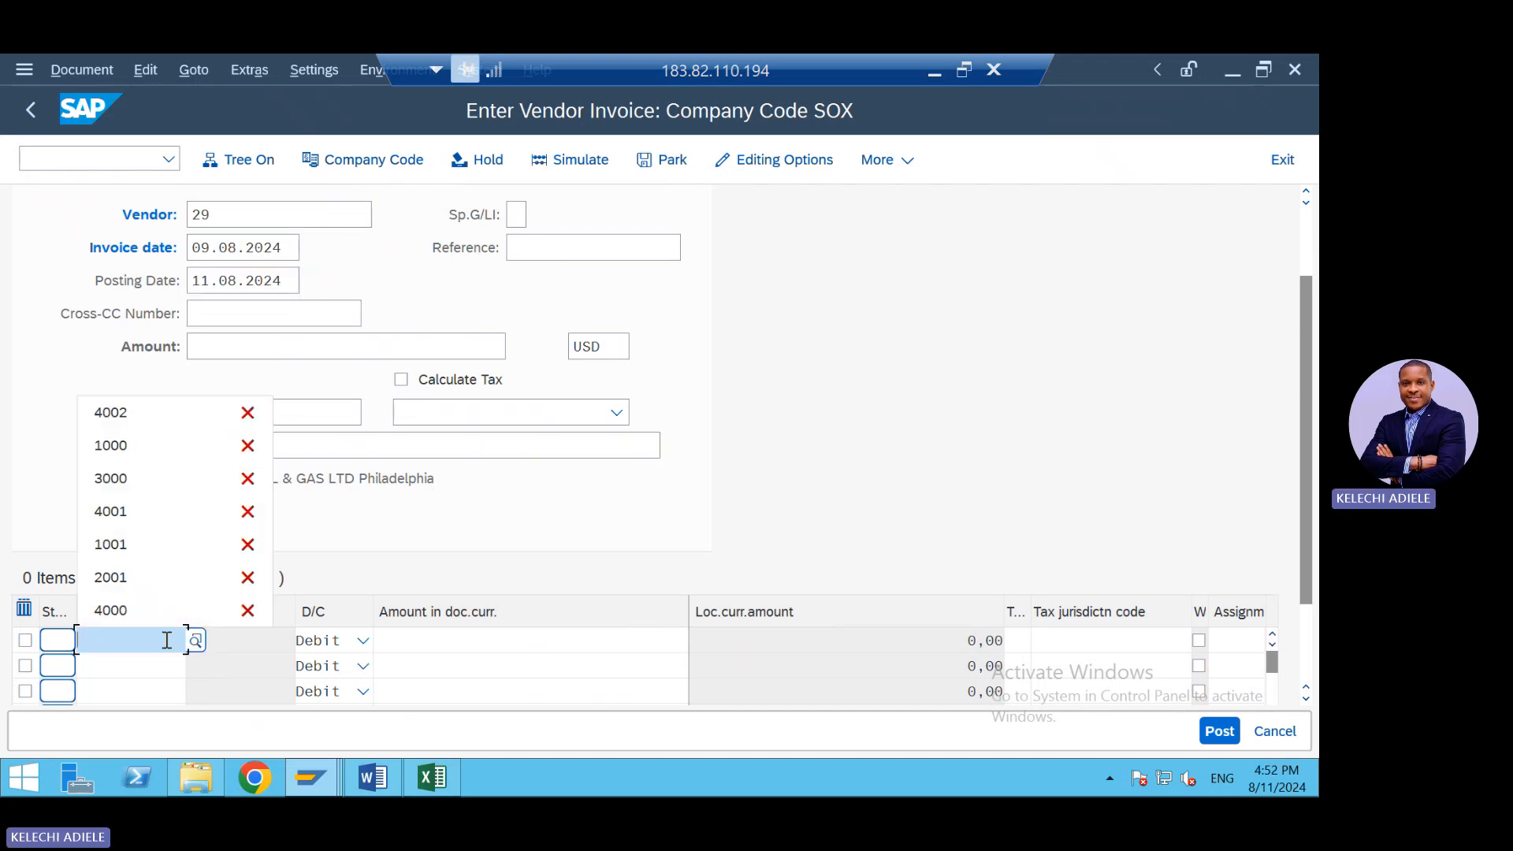
{"action": "left_click", "coordinate": [136, 406]}
{"action": "key", "text": "Tab"}
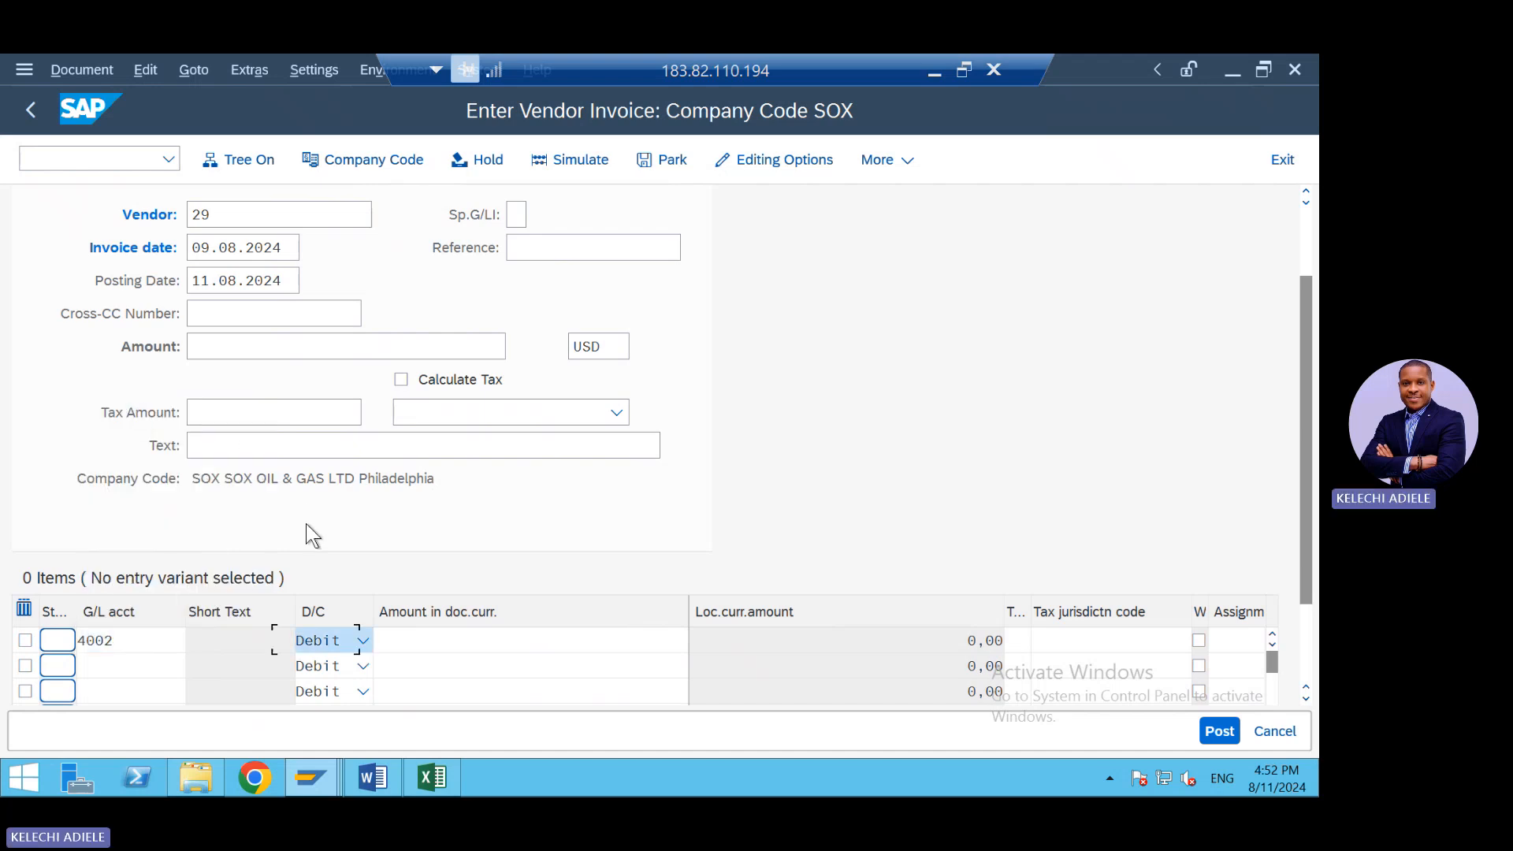
{"action": "left_click", "coordinate": [325, 350]}
{"action": "type", "text": "1000"}
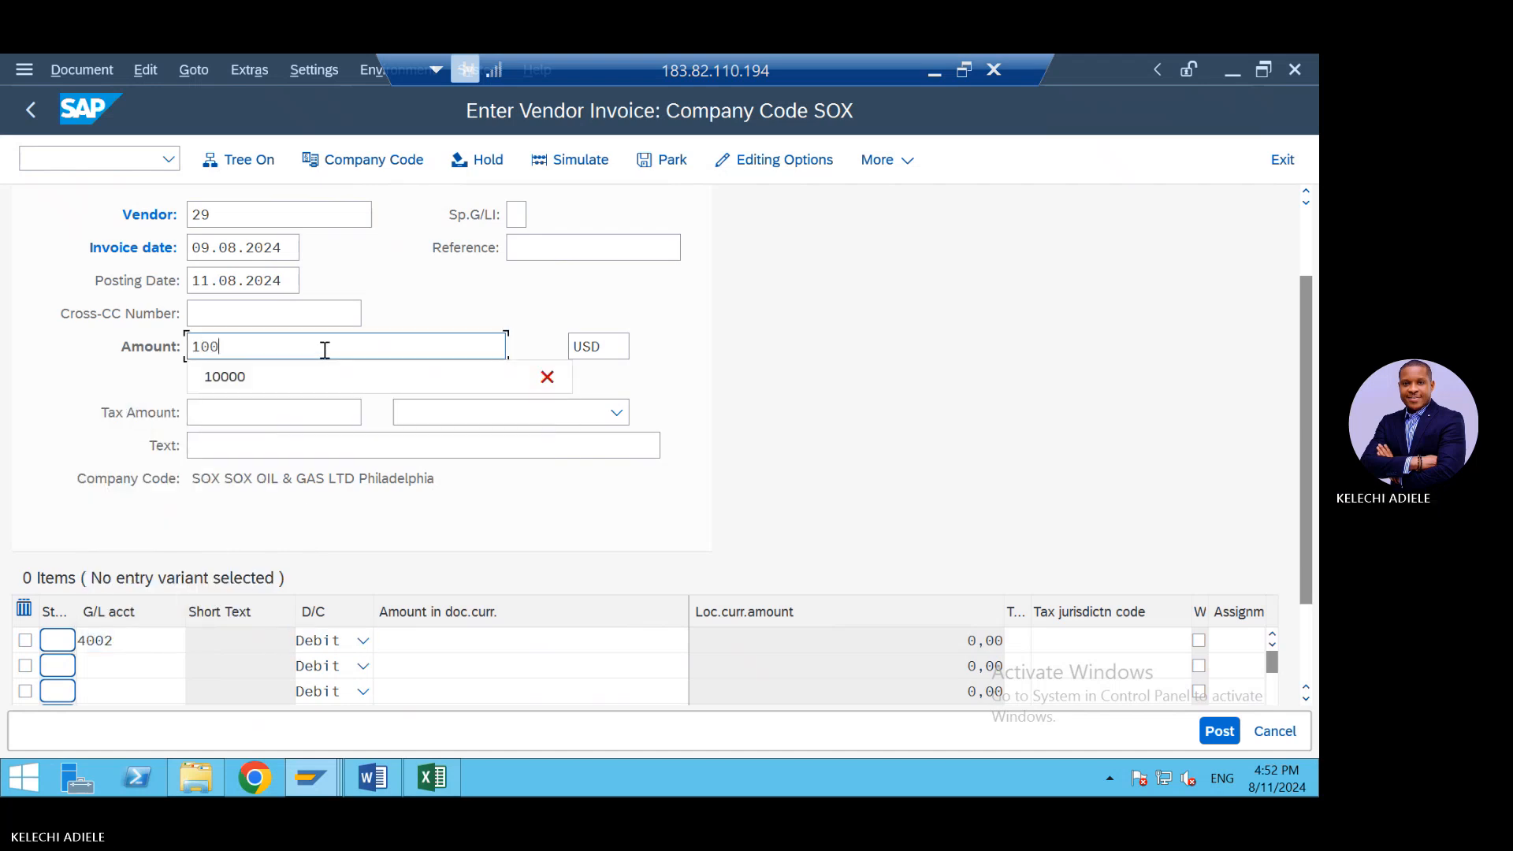
{"action": "left_click", "coordinate": [562, 640]}
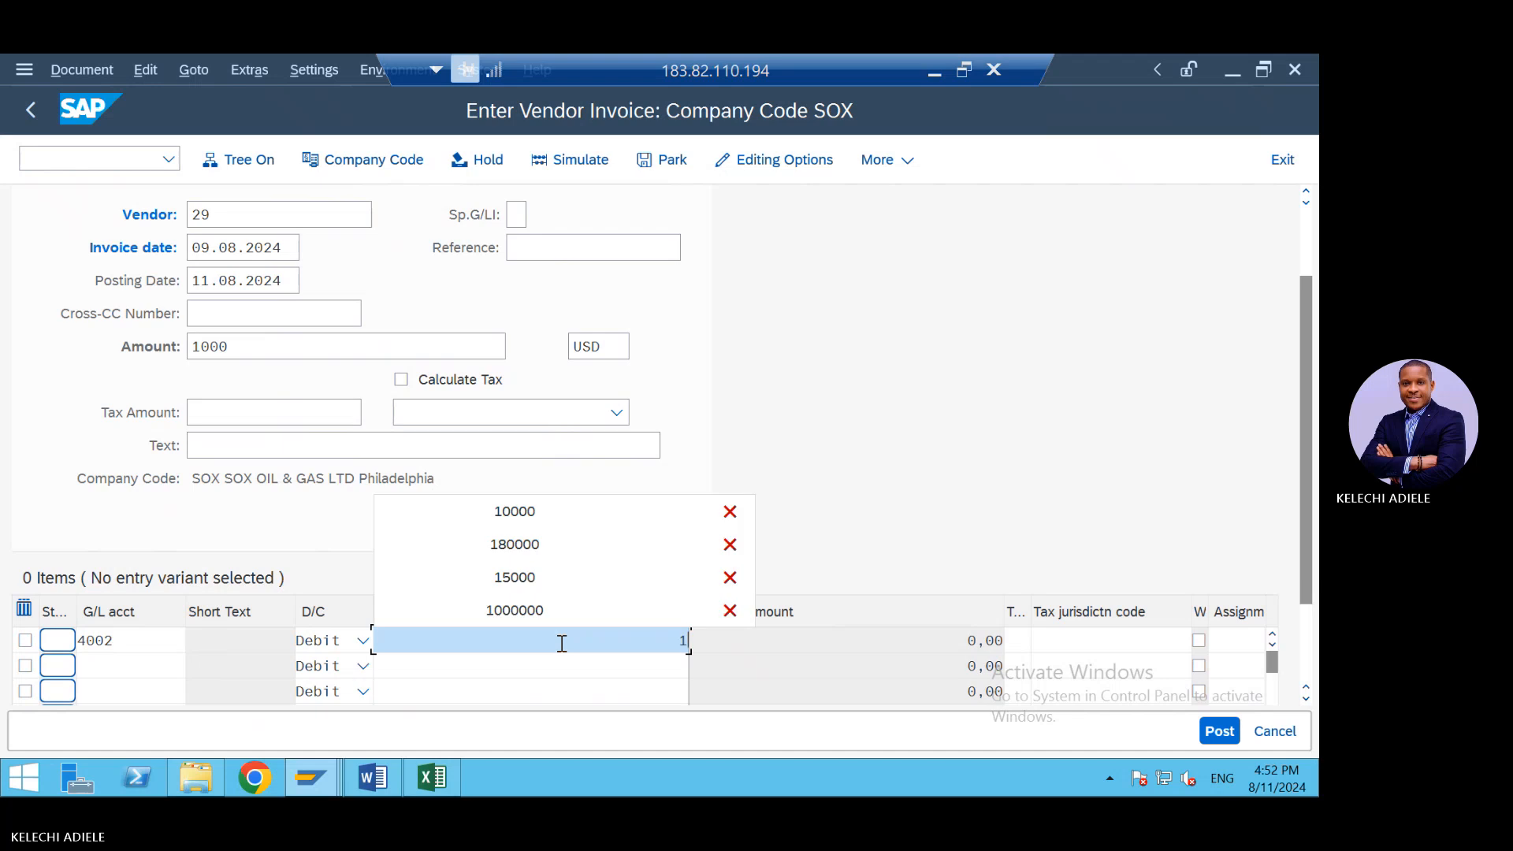
{"action": "type", "text": "1000"}
{"action": "key", "text": "Return"}
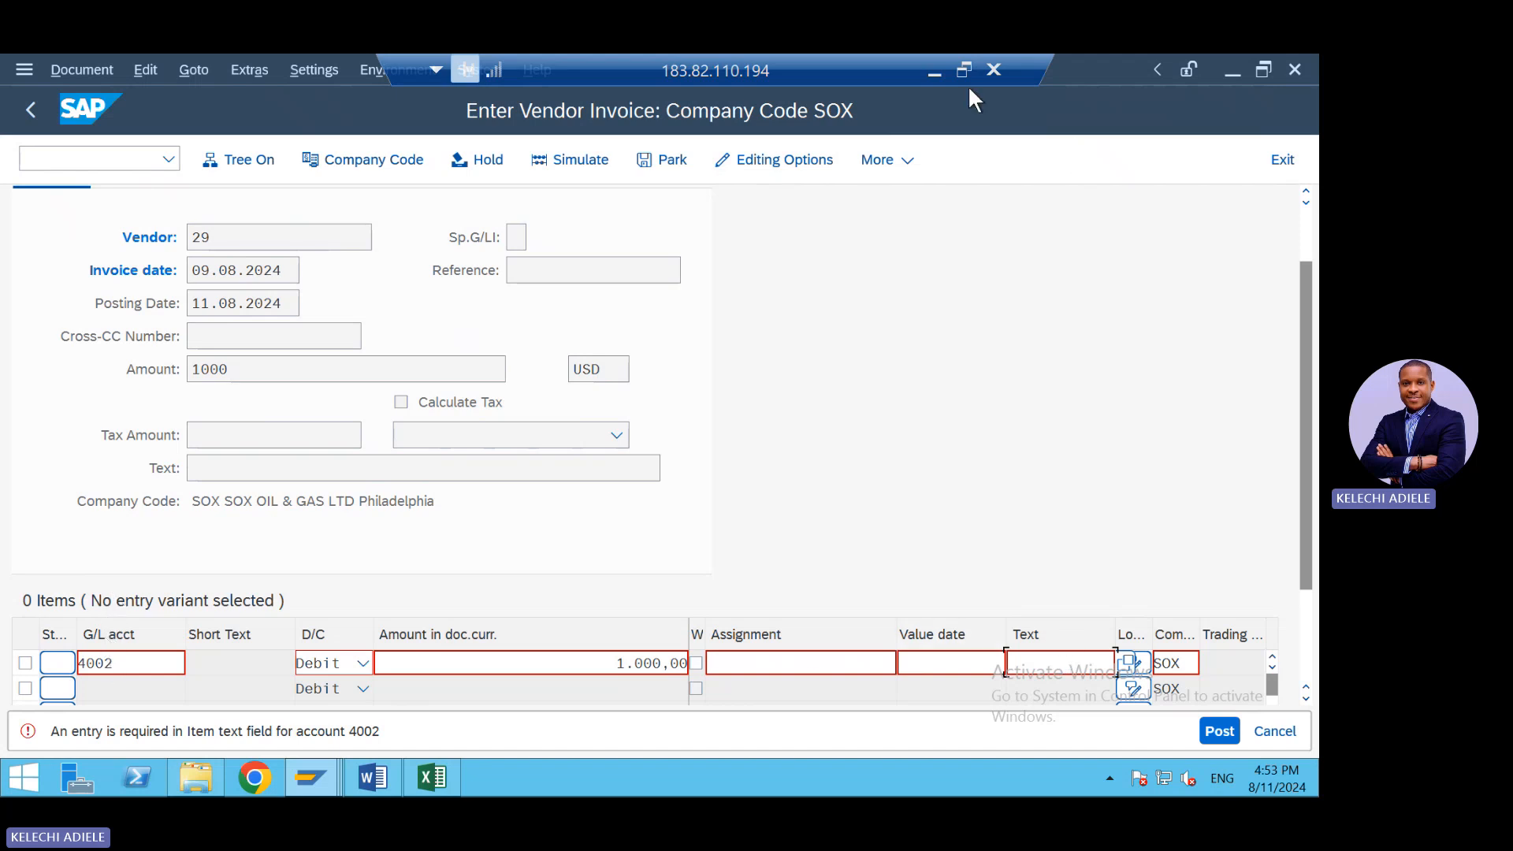
Switch to the PowerPoint presentation, run it from the Field Status Variant slide as a duplicated slide show, and advance to the Accounting Fiscal year slide.
{"action": "left_click", "coordinate": [934, 76]}
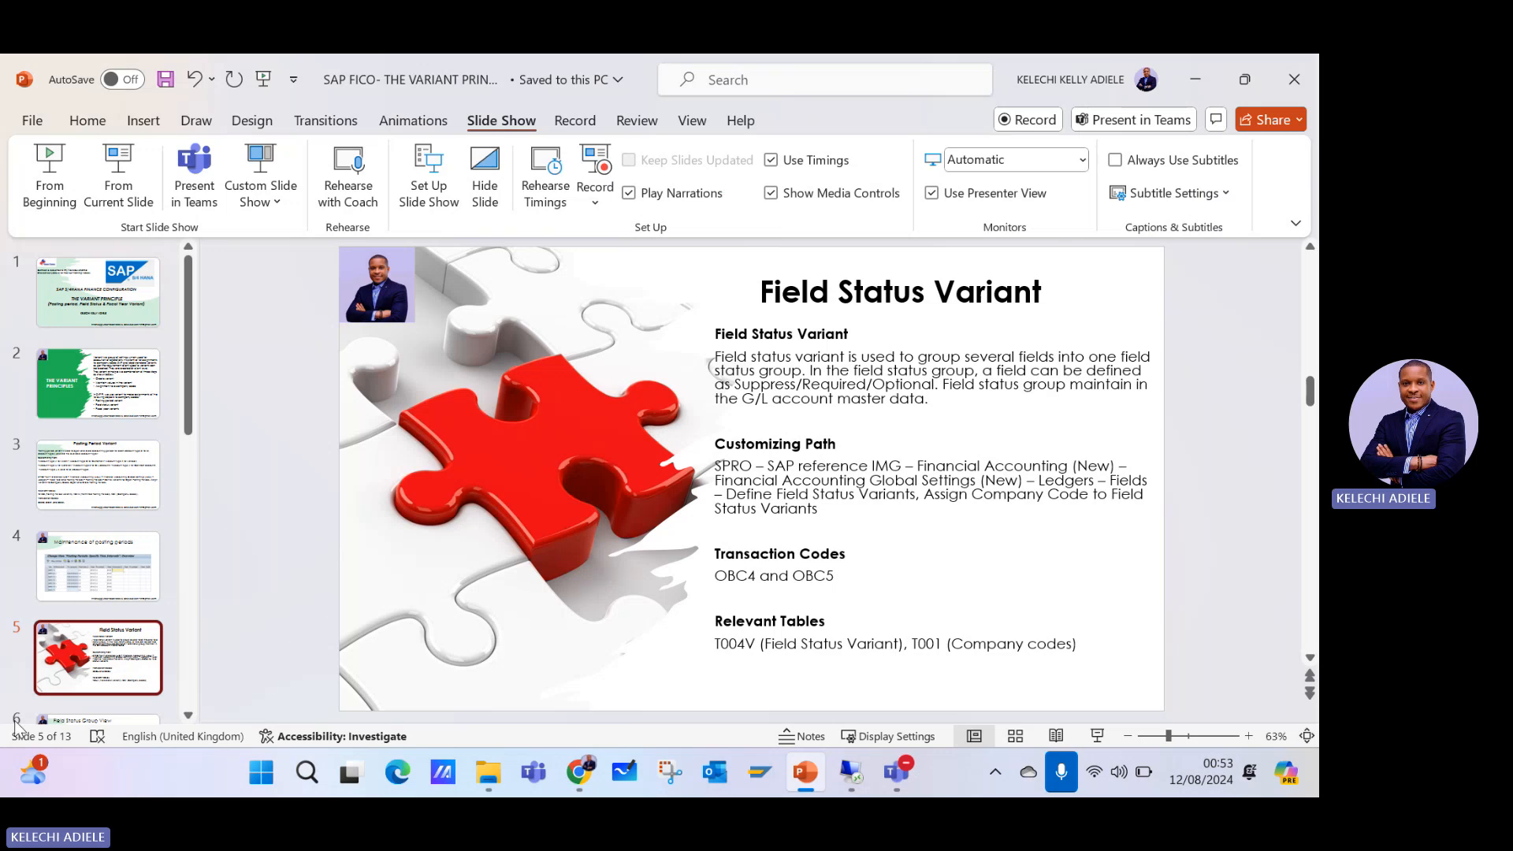
{"action": "left_click", "coordinate": [130, 180]}
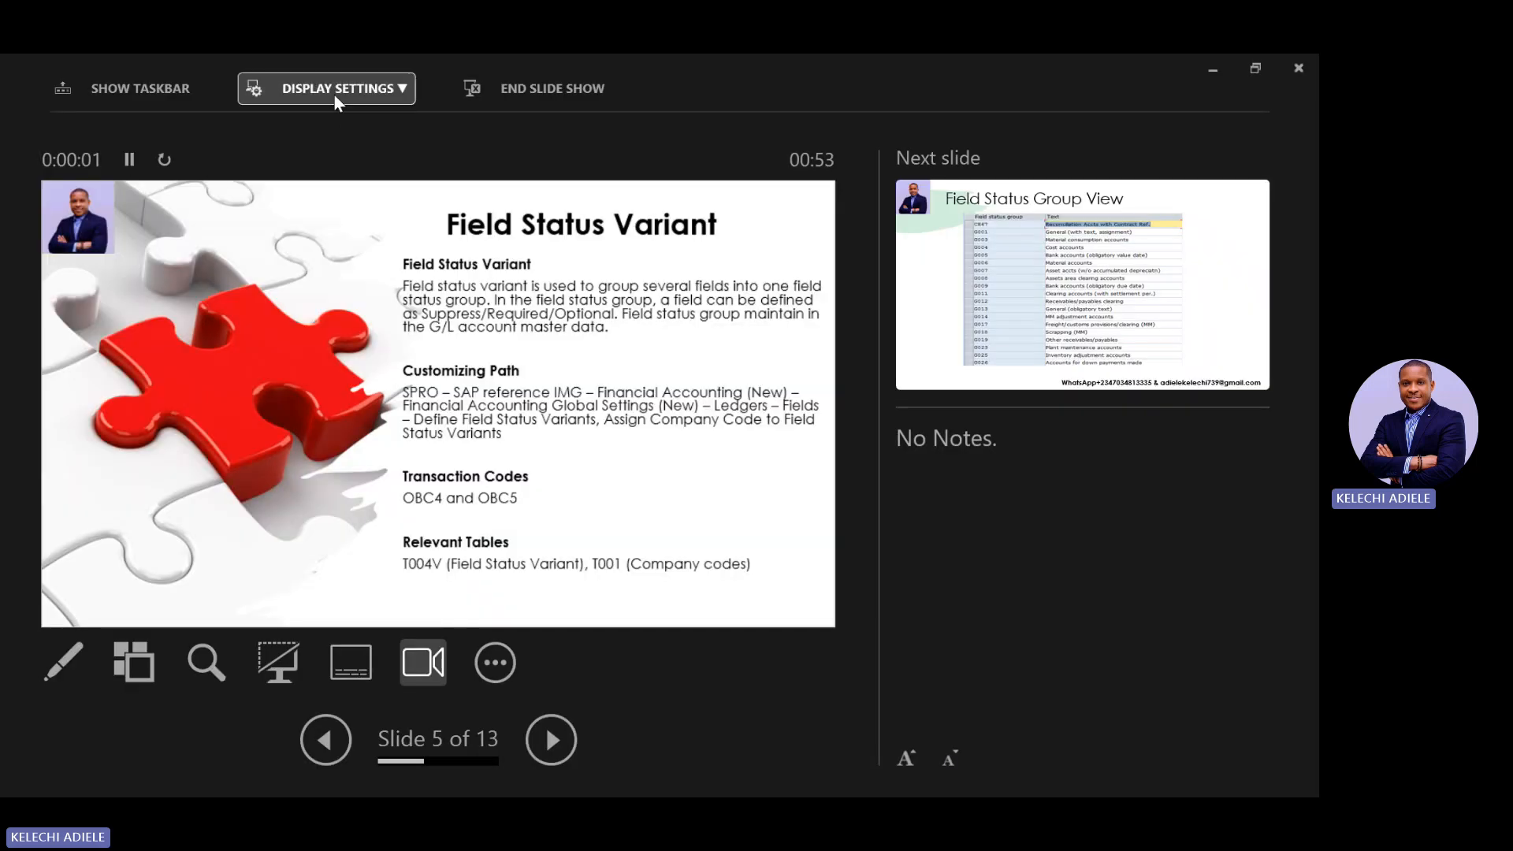
{"action": "left_click", "coordinate": [336, 100]}
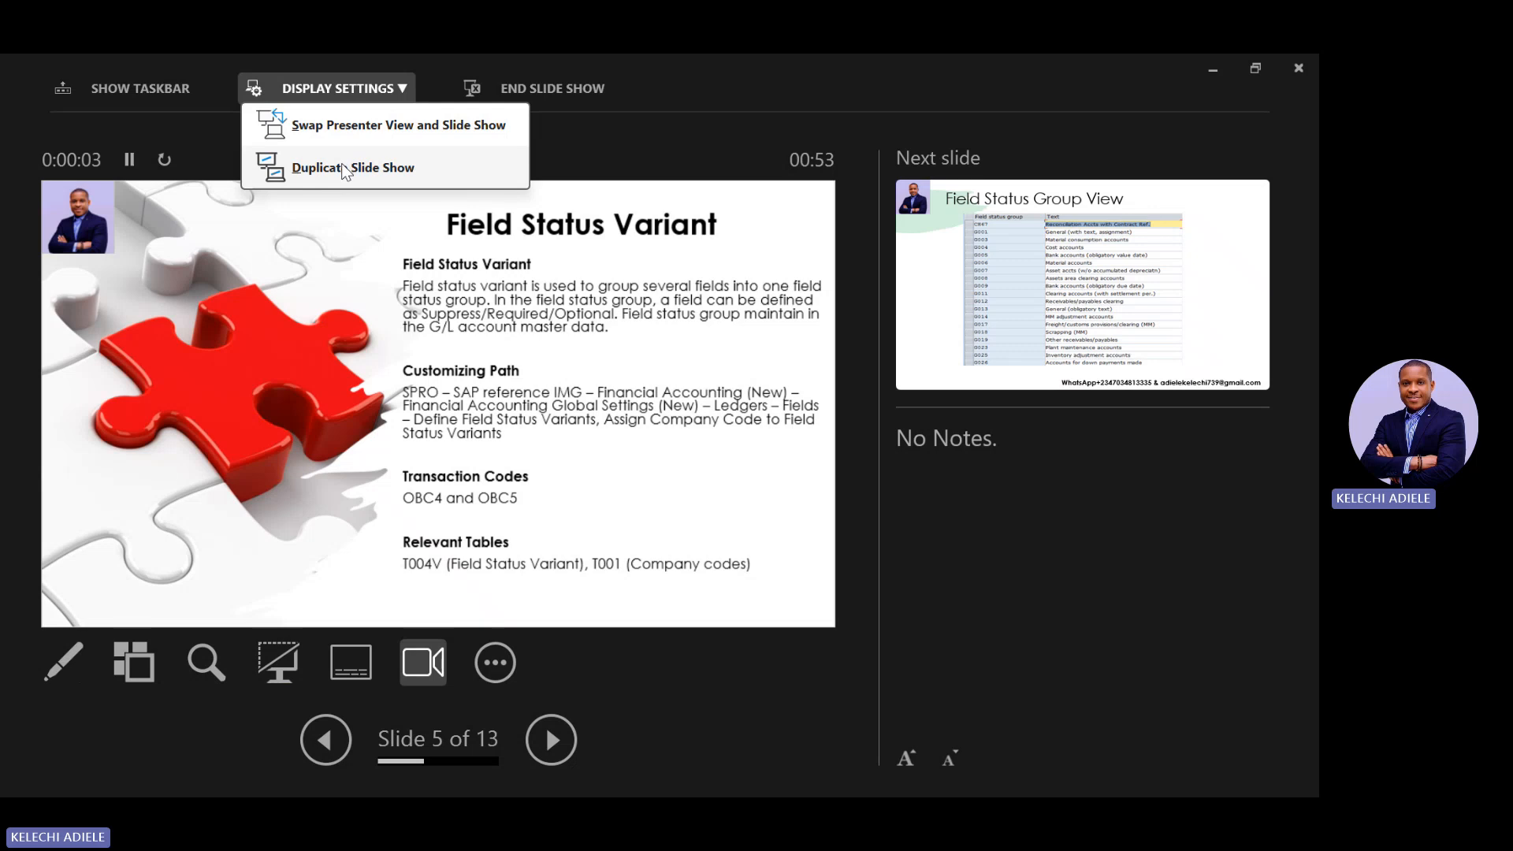
{"action": "left_click", "coordinate": [342, 167]}
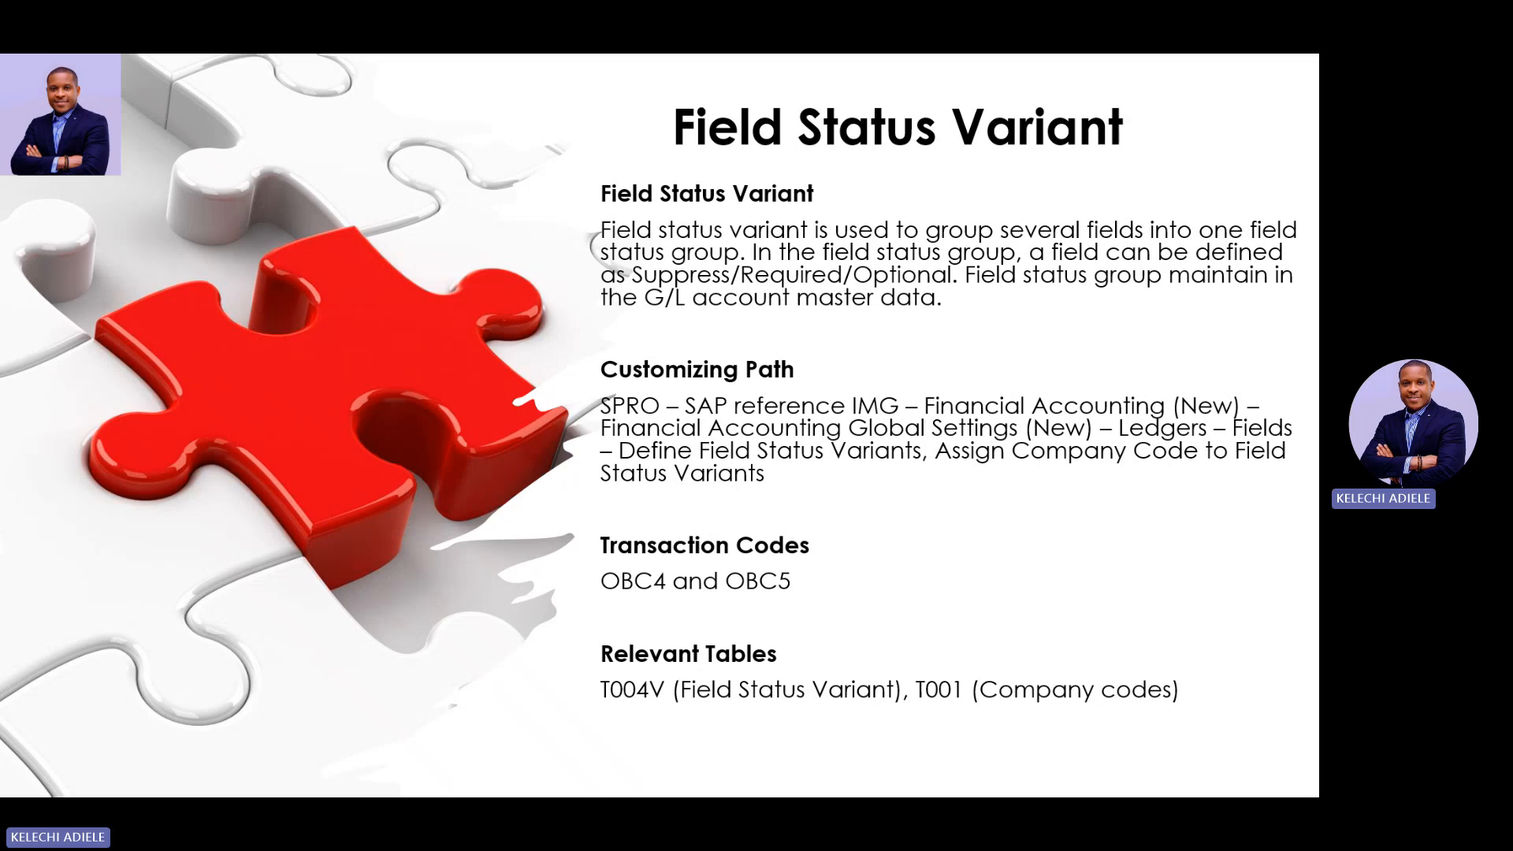
{"action": "key", "text": "Right"}
{"action": "key", "text": "Right"}
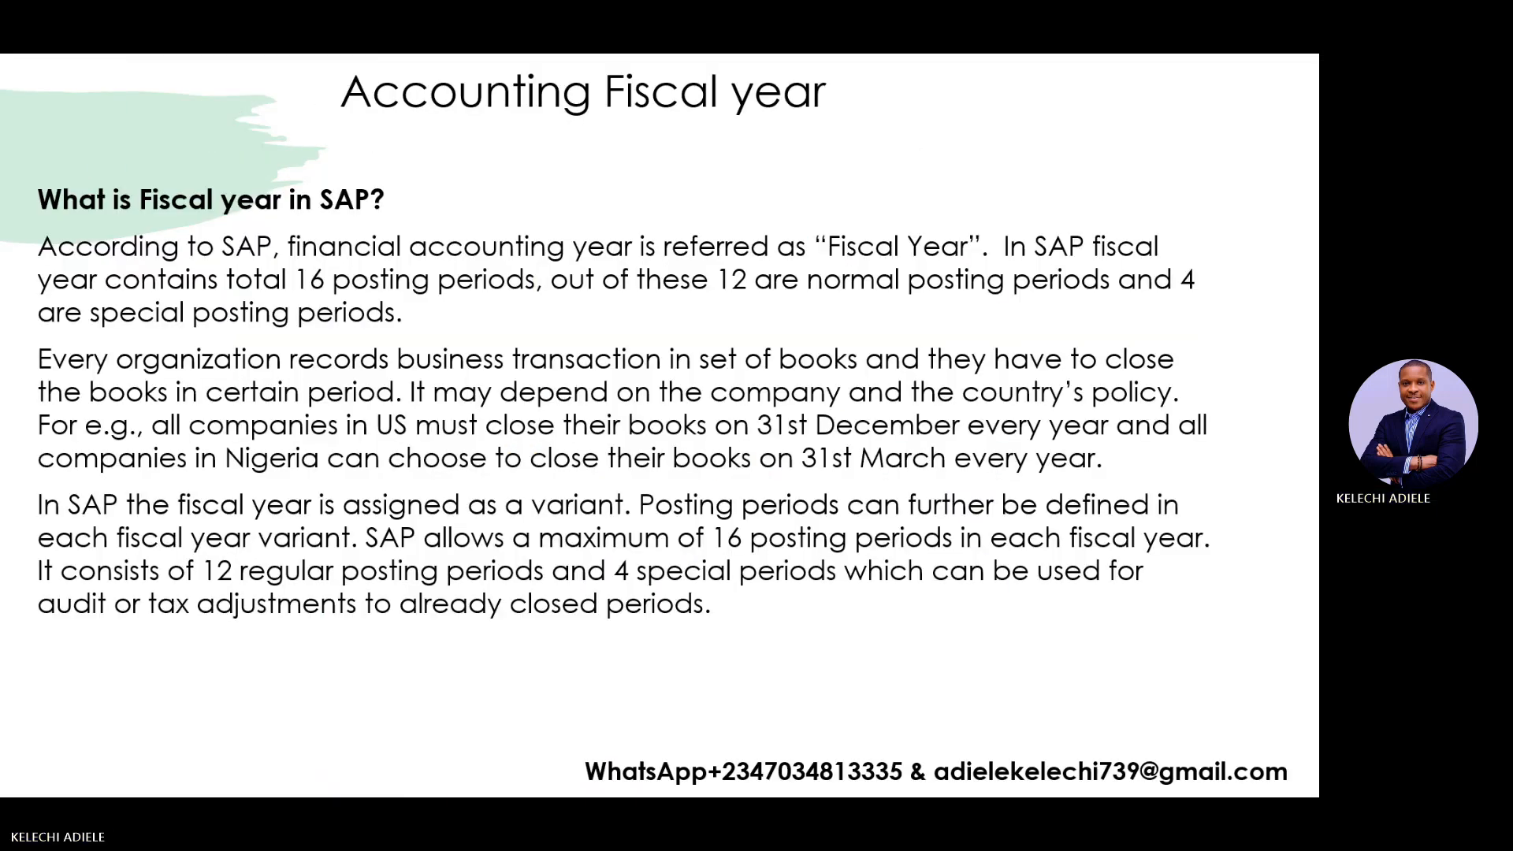